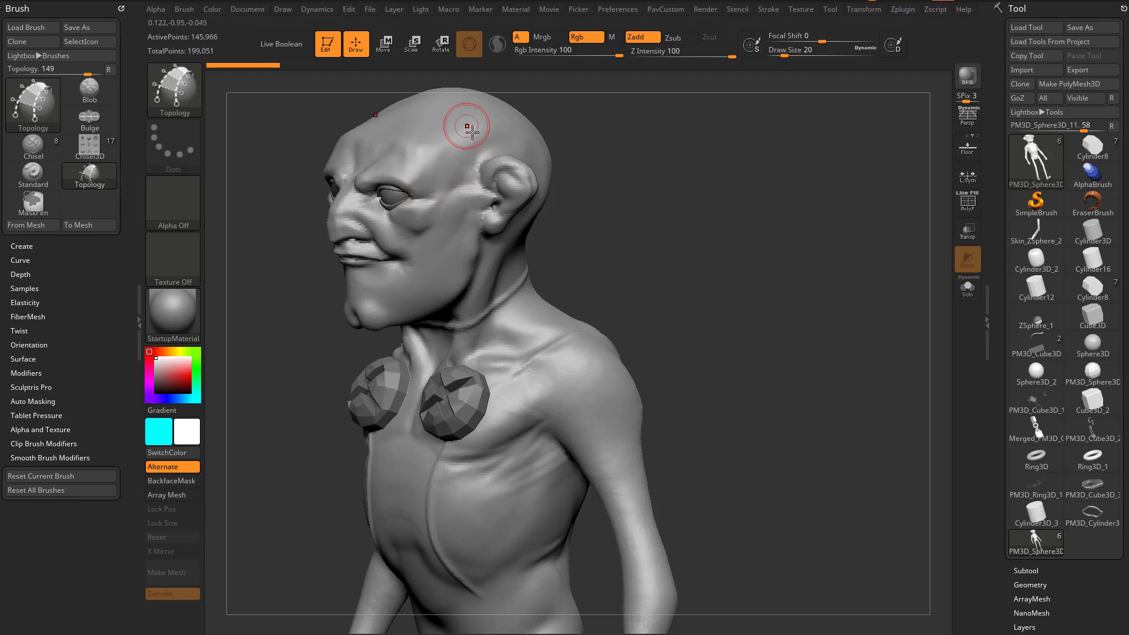
# Mask a rounded patch over the shoulder and upper arm of the body subtool with the MaskPen brush
pyautogui.moveTo(582, 265); pyautogui.dragTo(650, 263)
pyautogui.moveTo(704, 362)
pyautogui.mouseDown()
pyautogui.moveTo(746, 365)
pyautogui.moveTo(569, 300)
pyautogui.mouseUp()
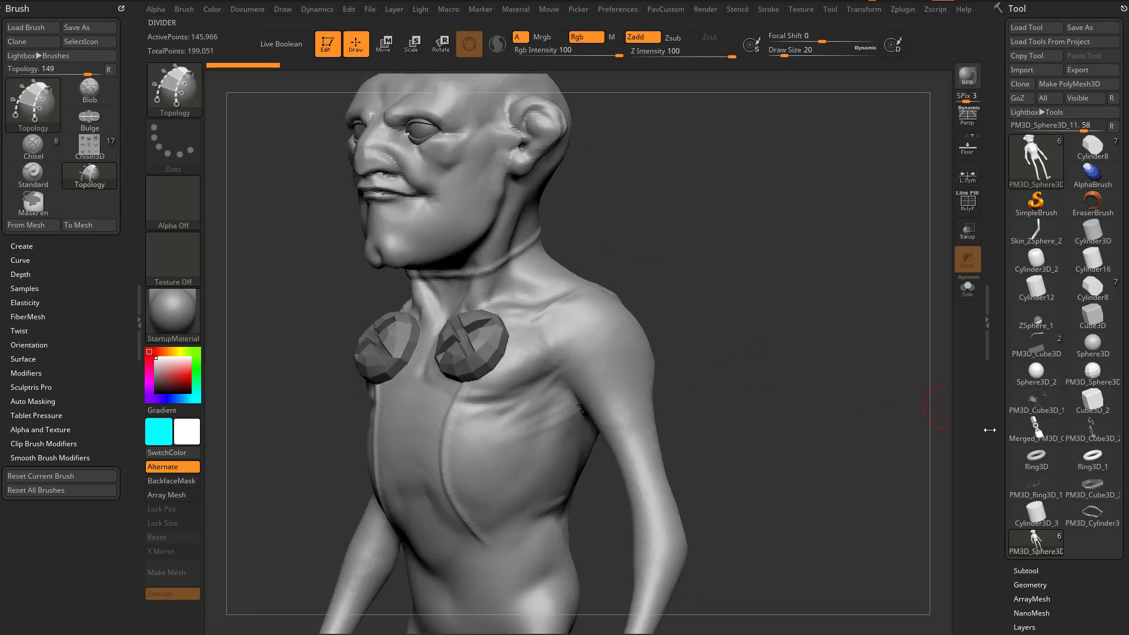
pyautogui.moveTo(995, 446); pyautogui.dragTo(996, 241)
pyautogui.keyDown('shift'); pyautogui.click(1024, 366); pyautogui.keyUp('shift')
pyautogui.moveTo(757, 368)
pyautogui.keyDown('alt'); pyautogui.mouseDown()
pyautogui.moveTo(795, 373)
pyautogui.moveTo(760, 360)
pyautogui.mouseUp(); pyautogui.keyUp('alt')
pyautogui.moveTo(684, 309)
pyautogui.mouseDown()
pyautogui.moveTo(759, 312)
pyautogui.moveTo(634, 309)
pyautogui.mouseUp()
pyautogui.moveTo(767, 355)
pyautogui.mouseDown()
pyautogui.moveTo(784, 345)
pyautogui.moveTo(734, 345)
pyautogui.mouseUp()
pyautogui.moveTo(620, 371)
pyautogui.keyDown('ctrl'); pyautogui.mouseDown()
pyautogui.moveTo(638, 361)
pyautogui.moveTo(582, 391)
pyautogui.moveTo(630, 447)
pyautogui.moveTo(628, 376)
pyautogui.mouseUp(); pyautogui.keyUp('ctrl')
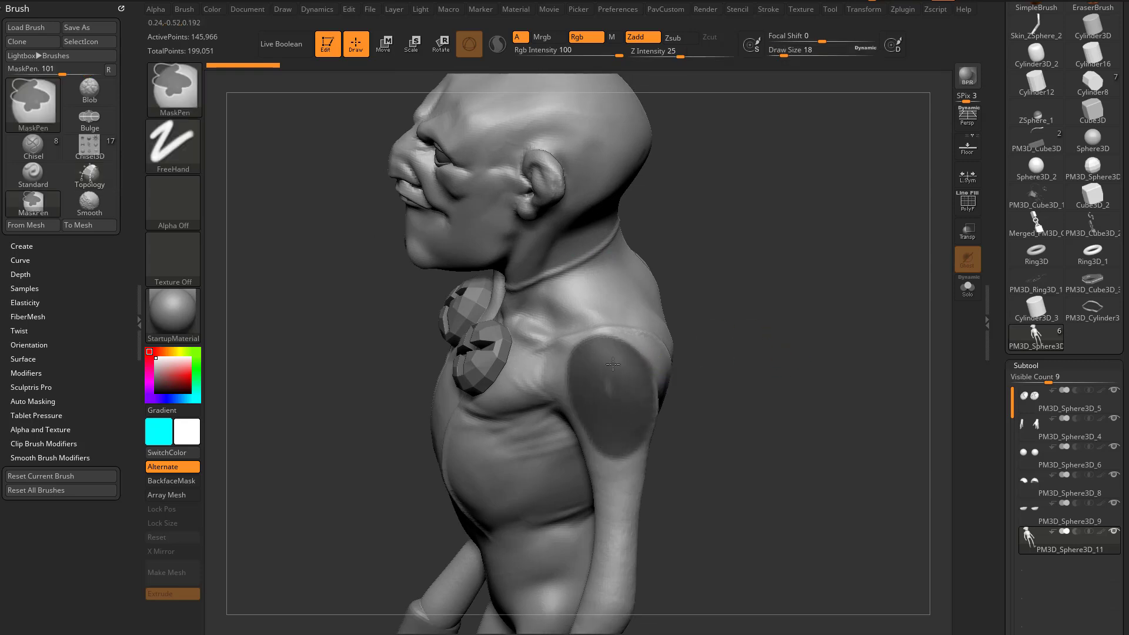
# Open the subtool extraction settings and preview an extraction of the masked shoulder area at 0.02 thickness
pyautogui.moveTo(764, 373)
pyautogui.mouseDown()
pyautogui.moveTo(586, 356)
pyautogui.moveTo(847, 365)
pyautogui.mouseUp()
pyautogui.moveTo(998, 409)
pyautogui.mouseDown()
pyautogui.moveTo(995, 305)
pyautogui.moveTo(1012, 262)
pyautogui.mouseUp()
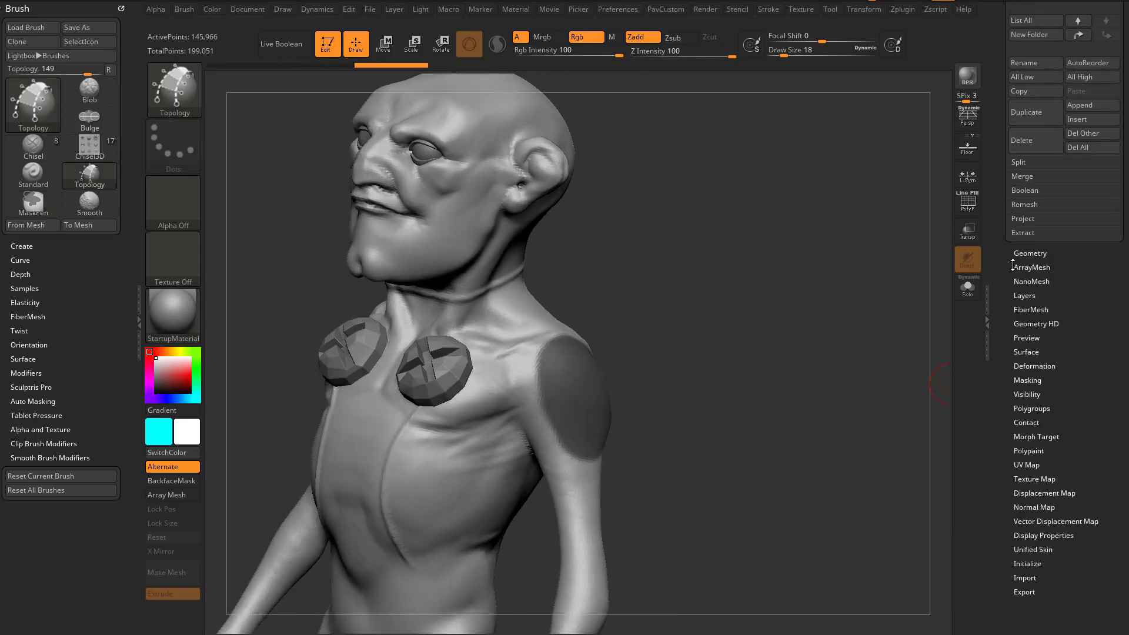
pyautogui.click(1023, 233)
pyautogui.moveTo(1008, 206); pyautogui.dragTo(1009, 287)
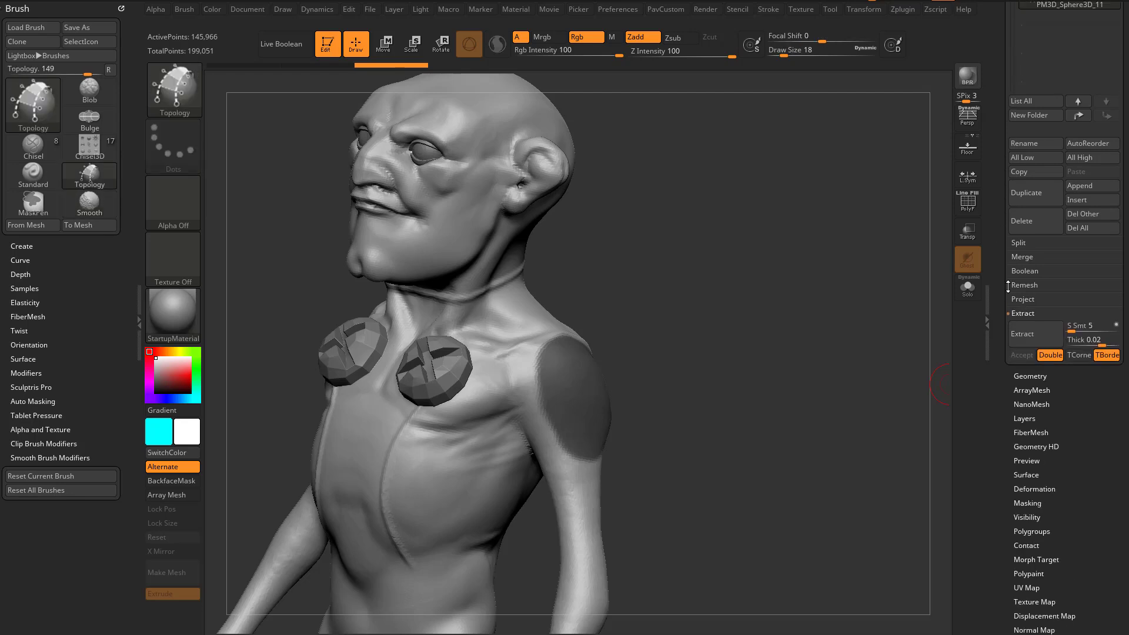
pyautogui.click(1034, 341)
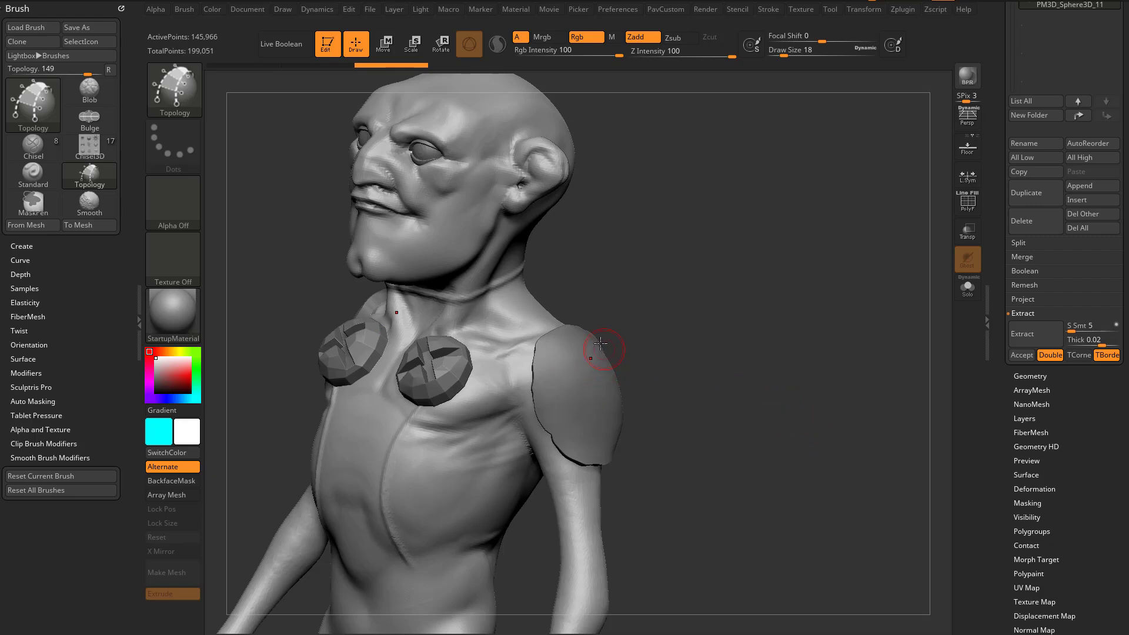
# Preview the shoulder extraction with and without the polygon wireframe, and check its jagged border and thickness from the front
pyautogui.click(967, 202)
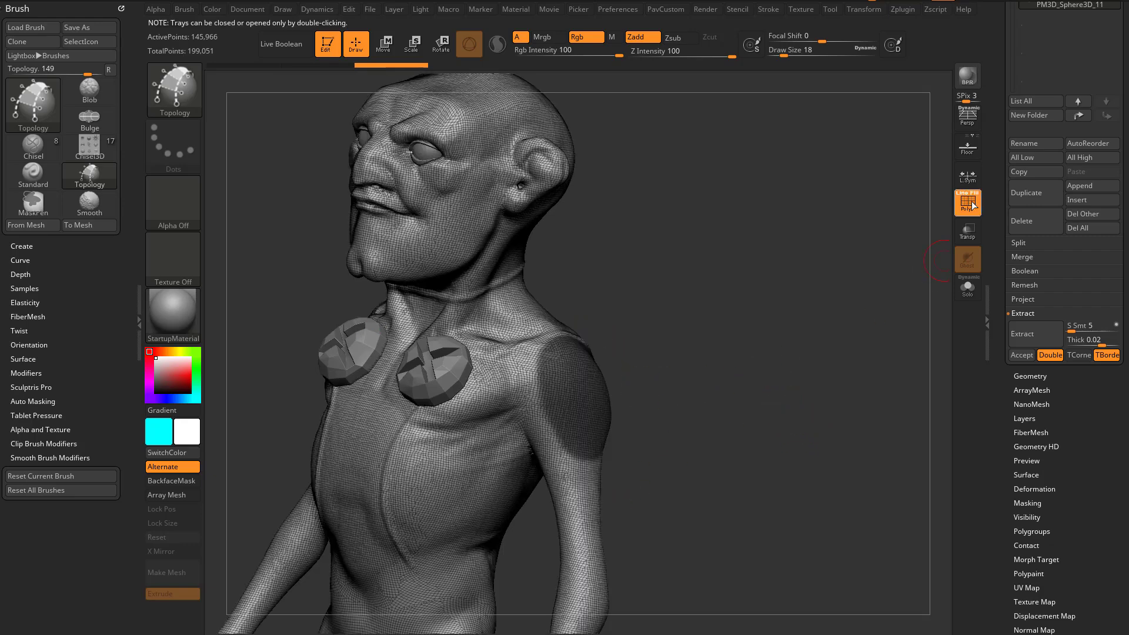
pyautogui.click(1029, 341)
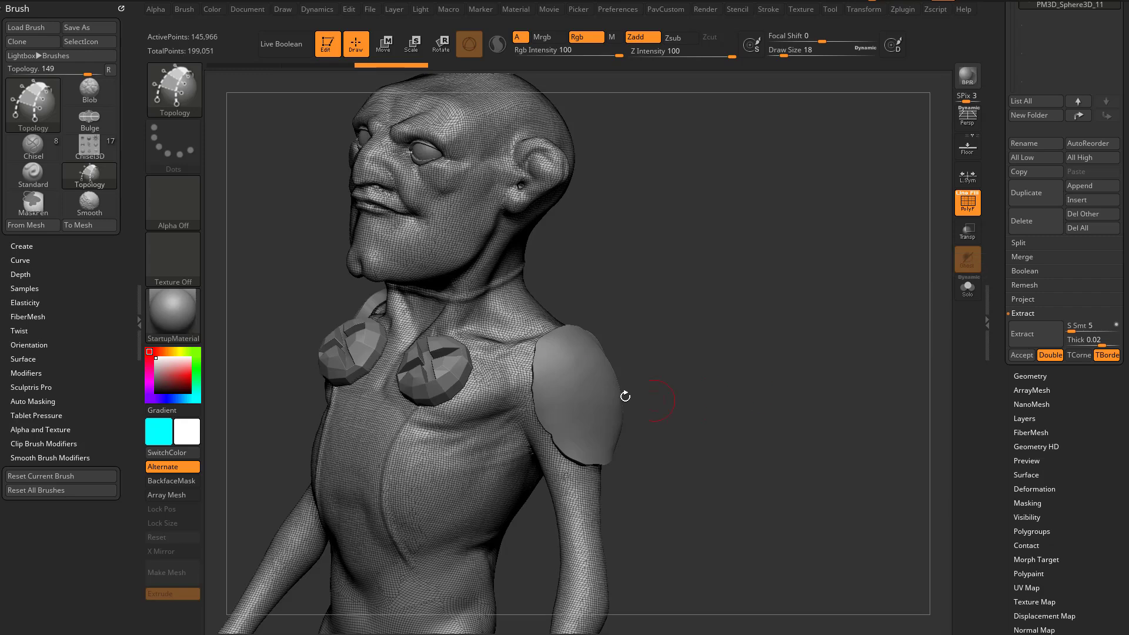
pyautogui.click(966, 206)
pyautogui.moveTo(823, 287); pyautogui.dragTo(847, 303)
pyautogui.click(1039, 336)
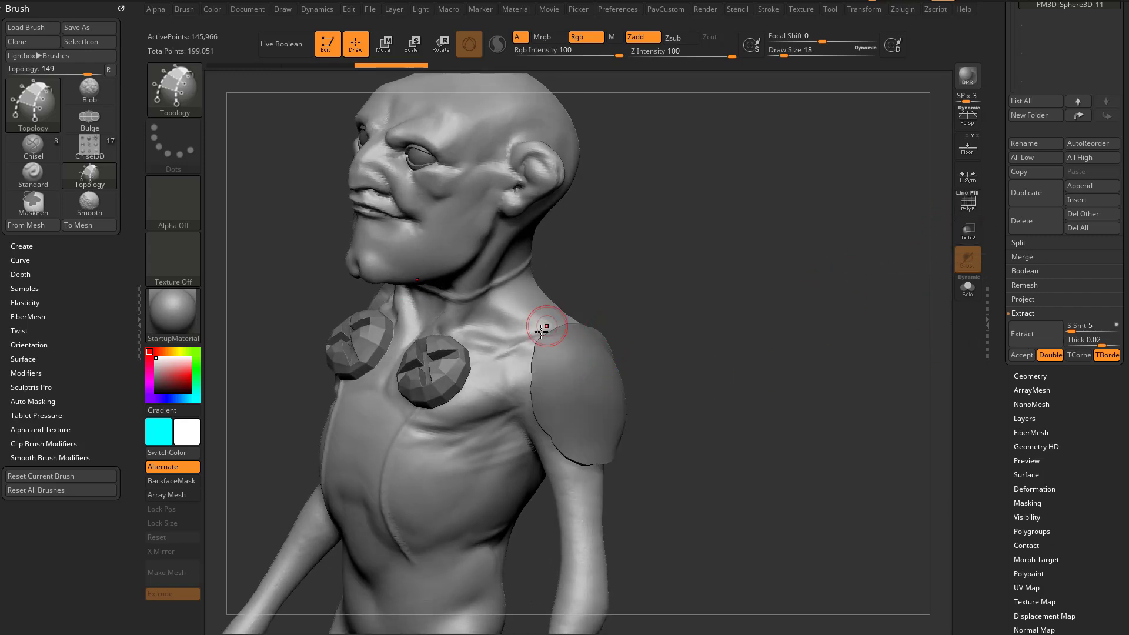
pyautogui.moveTo(712, 380); pyautogui.dragTo(941, 318)
pyautogui.click(1024, 334)
pyautogui.click(1100, 341)
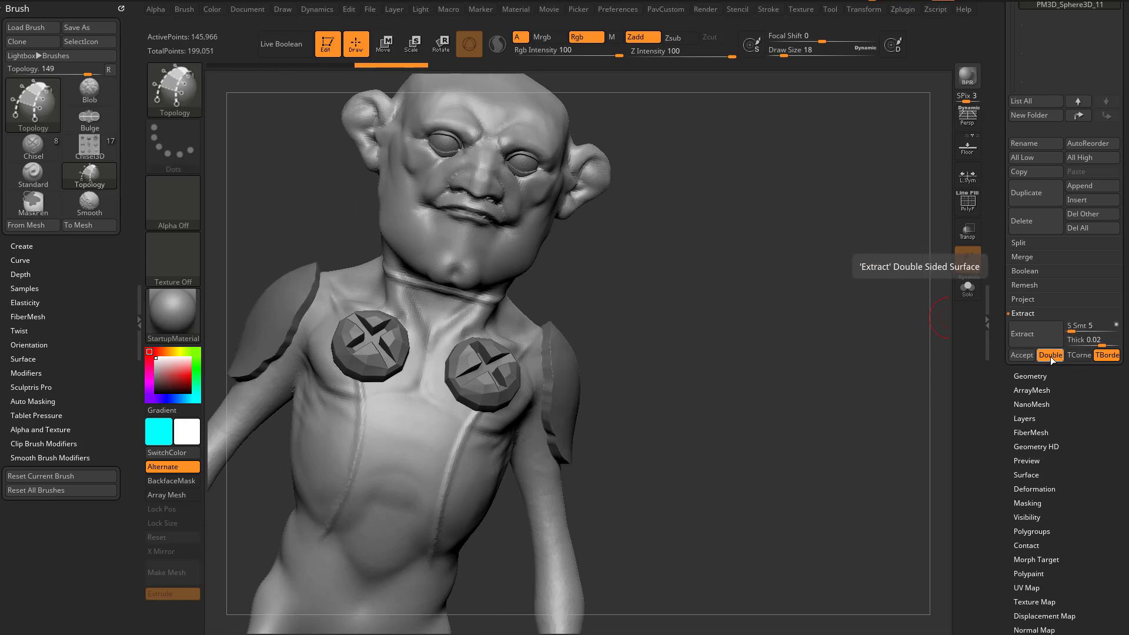
# Set the extraction's surface smoothing to 18, switch the smoothing mode to the open circle, and compare previews
pyautogui.moveTo(1076, 332); pyautogui.dragTo(1091, 335)
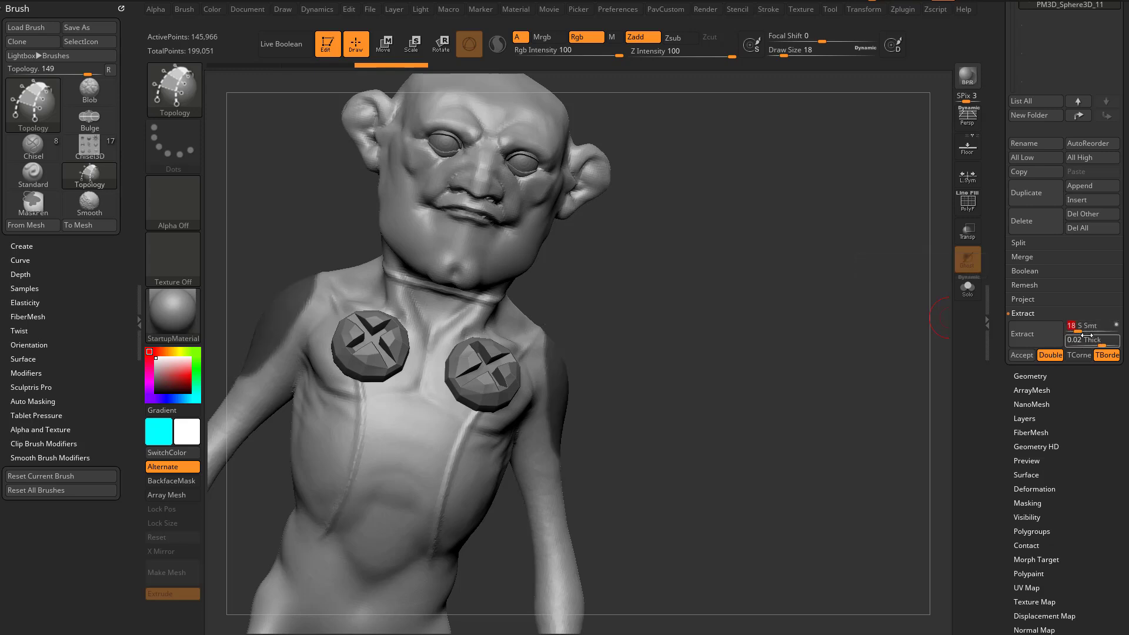
pyautogui.click(1057, 332)
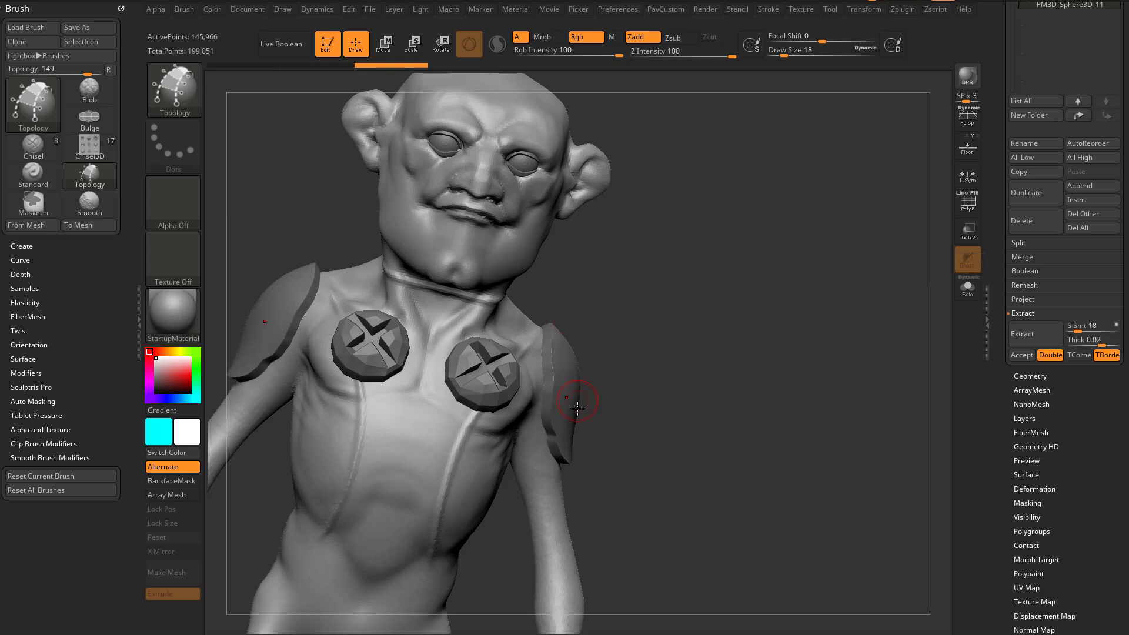
pyautogui.click(1117, 328)
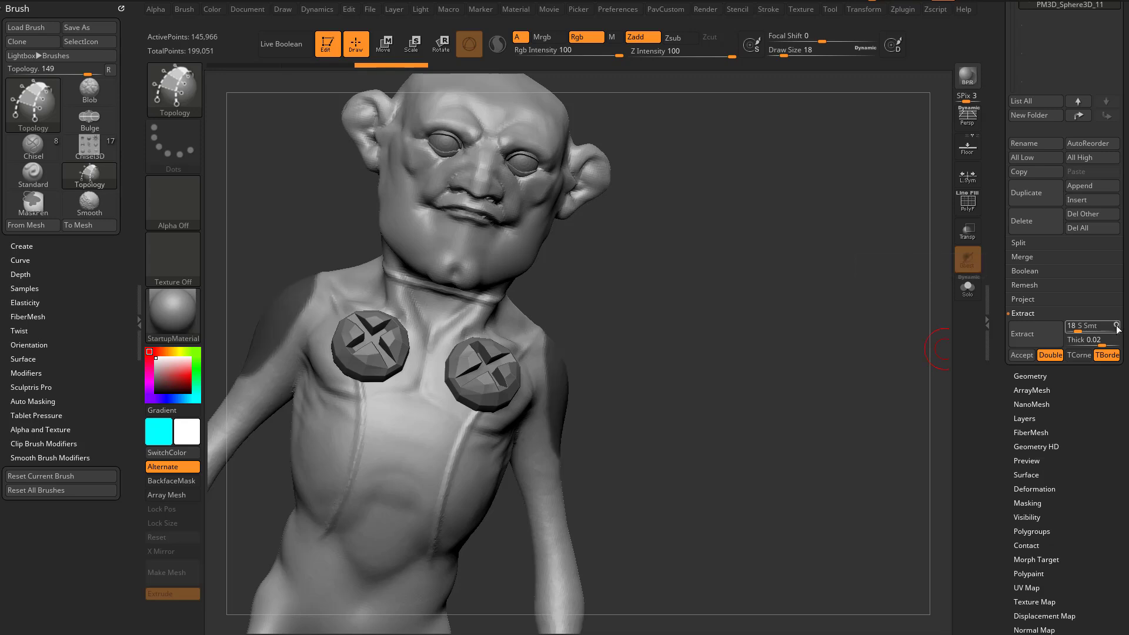
pyautogui.click(1039, 333)
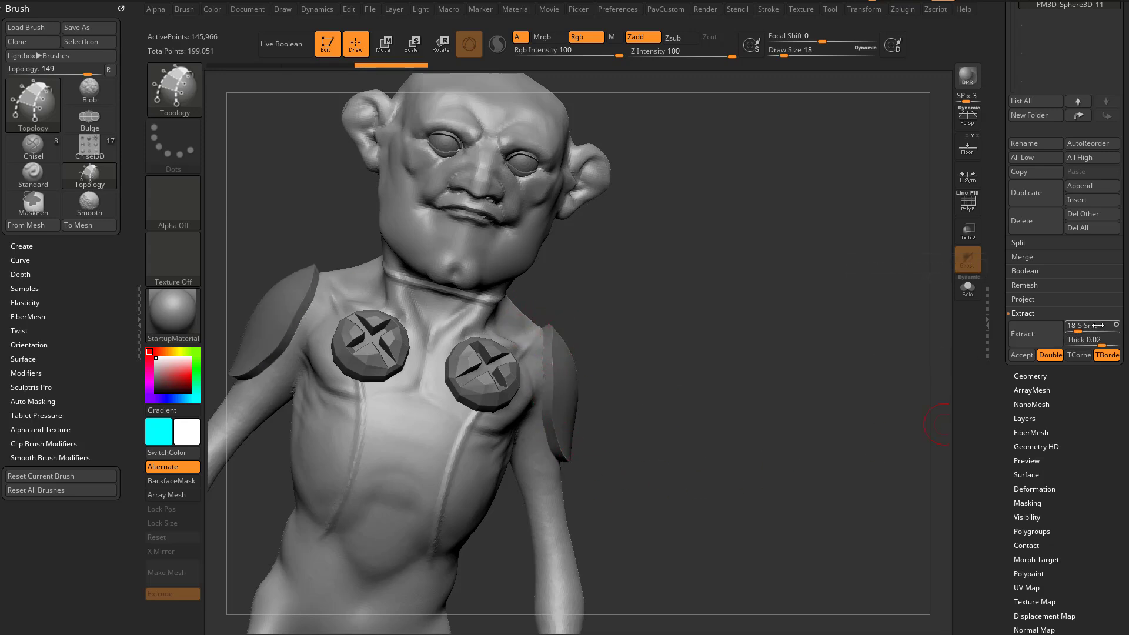
pyautogui.click(1116, 328)
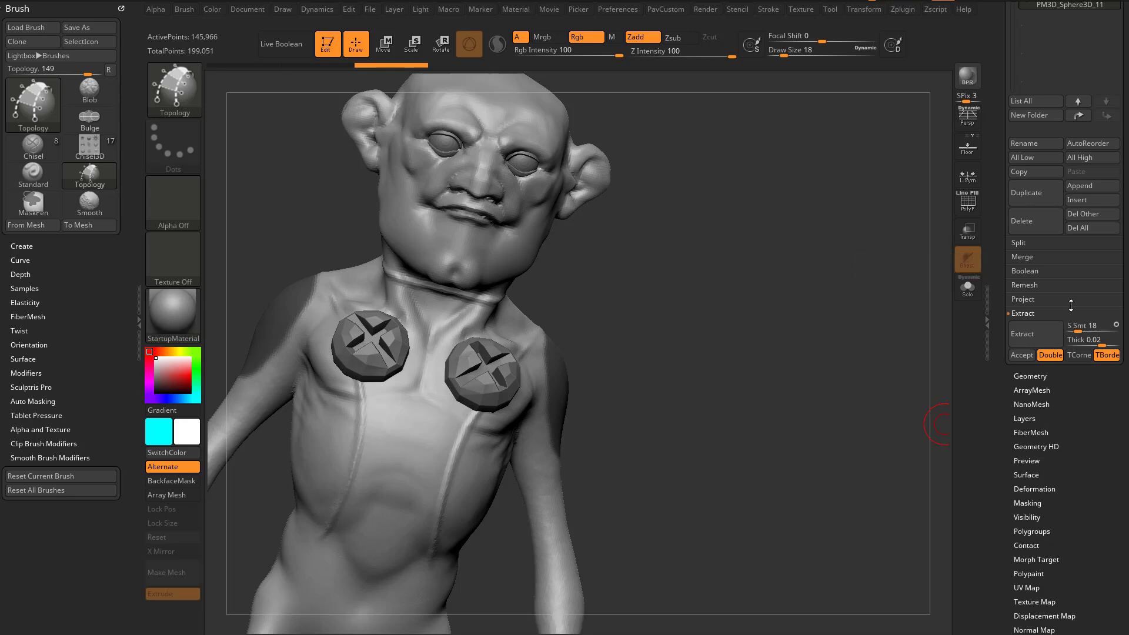
# Preview the smoothed extraction from the front and side, and accept it as a new shoulder pad subtool
pyautogui.click(1024, 334)
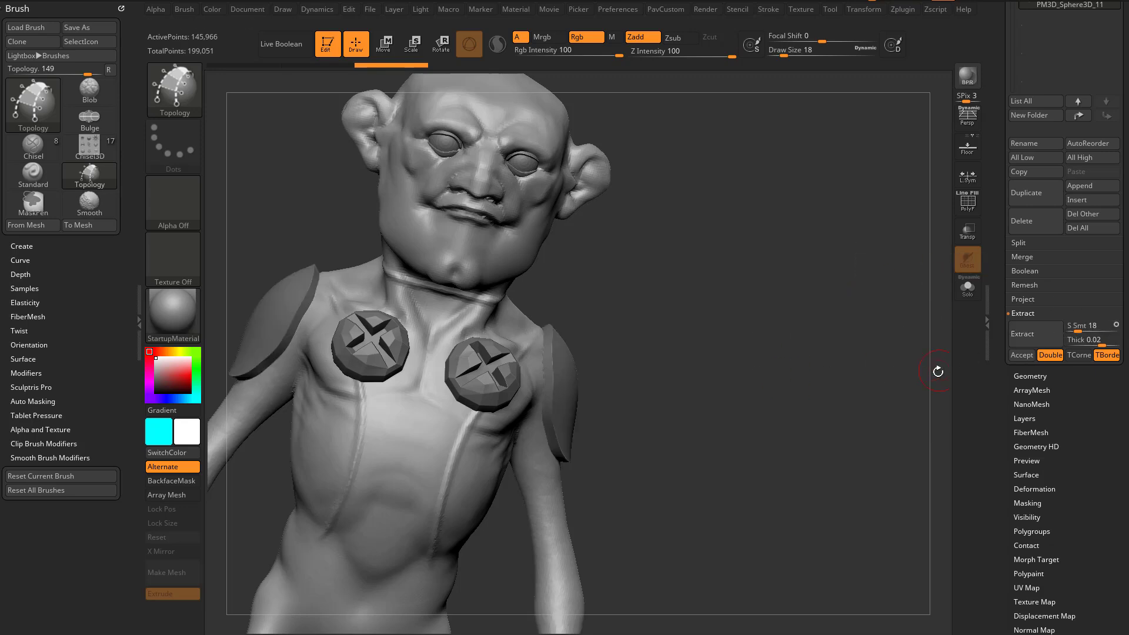
pyautogui.moveTo(923, 384); pyautogui.dragTo(936, 365)
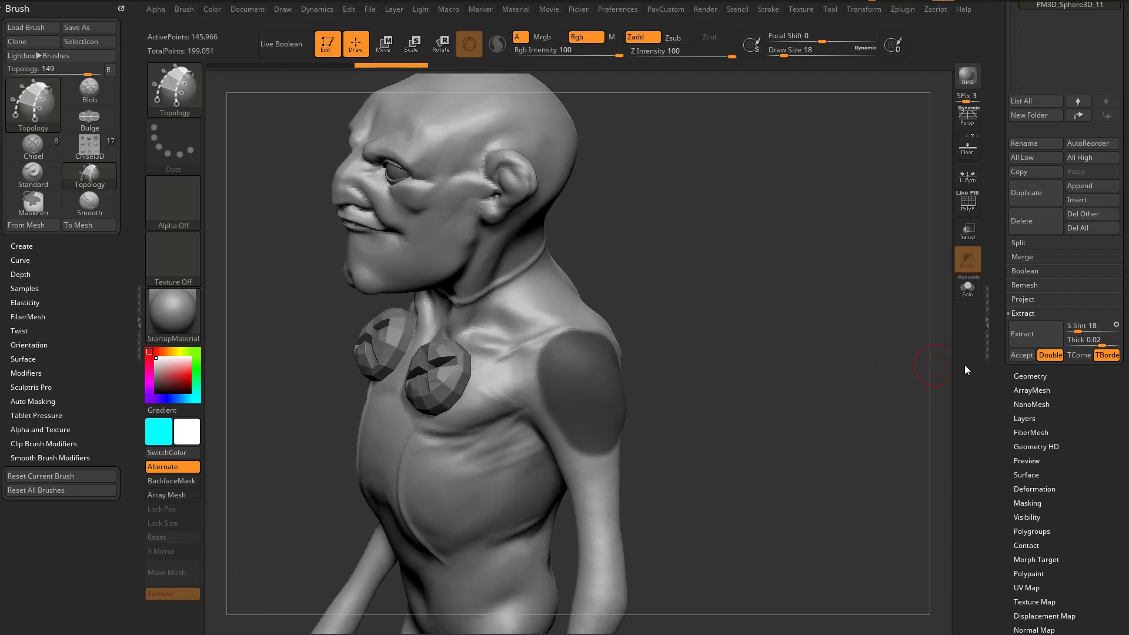
pyautogui.click(1033, 338)
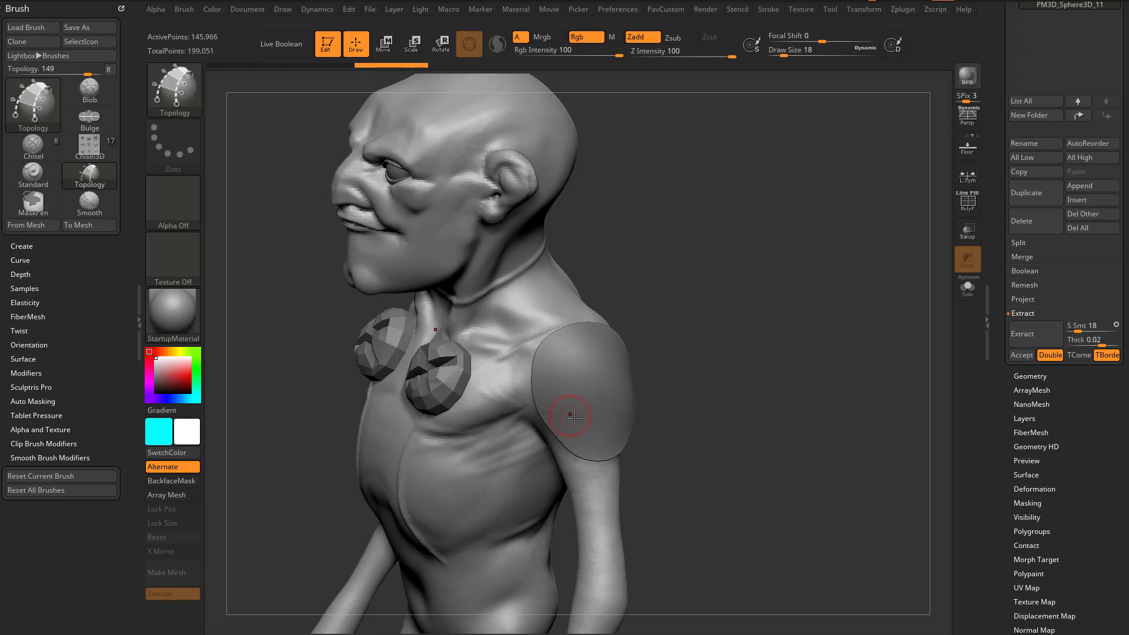
pyautogui.click(1021, 355)
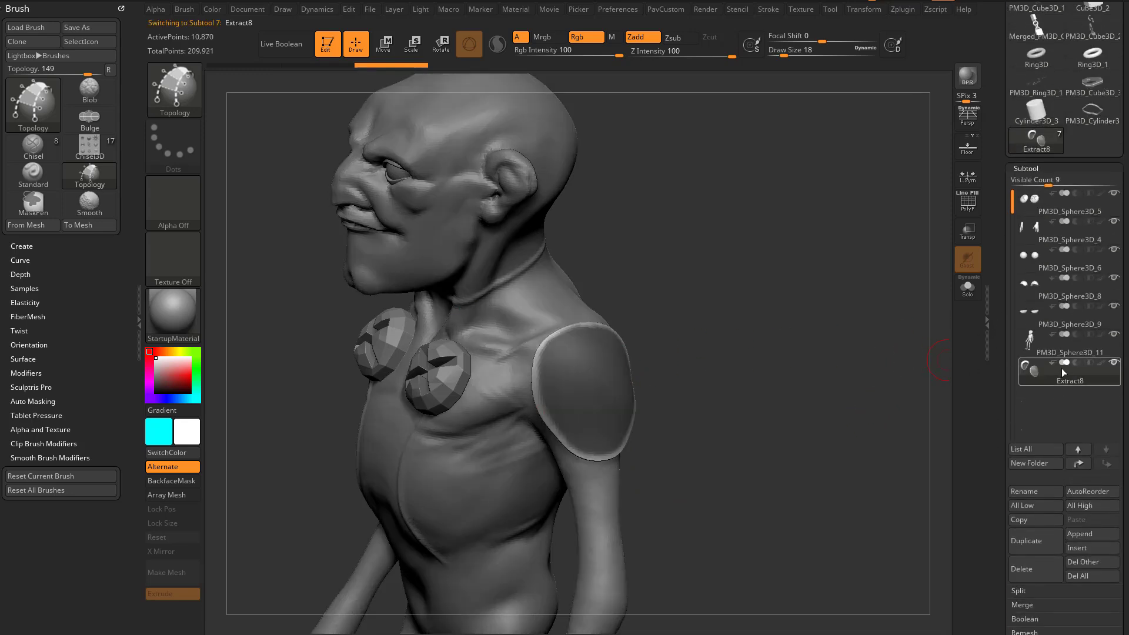
# Clear the mask from the isolated body subtool and reselect the extracted shoulder pads
pyautogui.click(1057, 347)
pyautogui.click(968, 289)
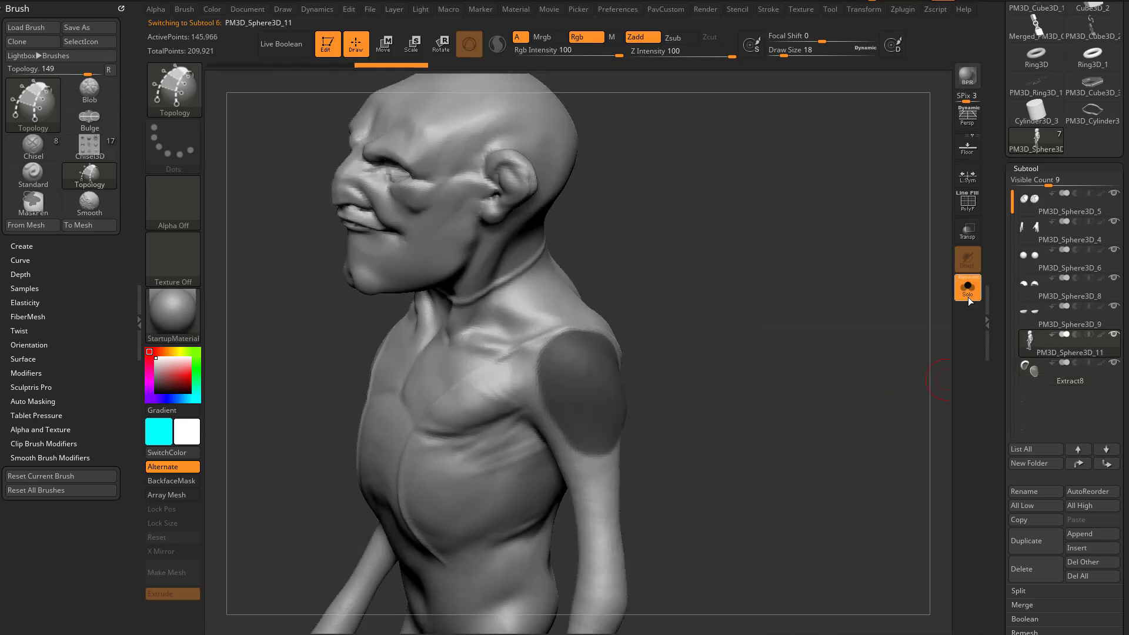
pyautogui.moveTo(784, 373)
pyautogui.mouseDown()
pyautogui.moveTo(676, 353)
pyautogui.moveTo(790, 373)
pyautogui.mouseUp()
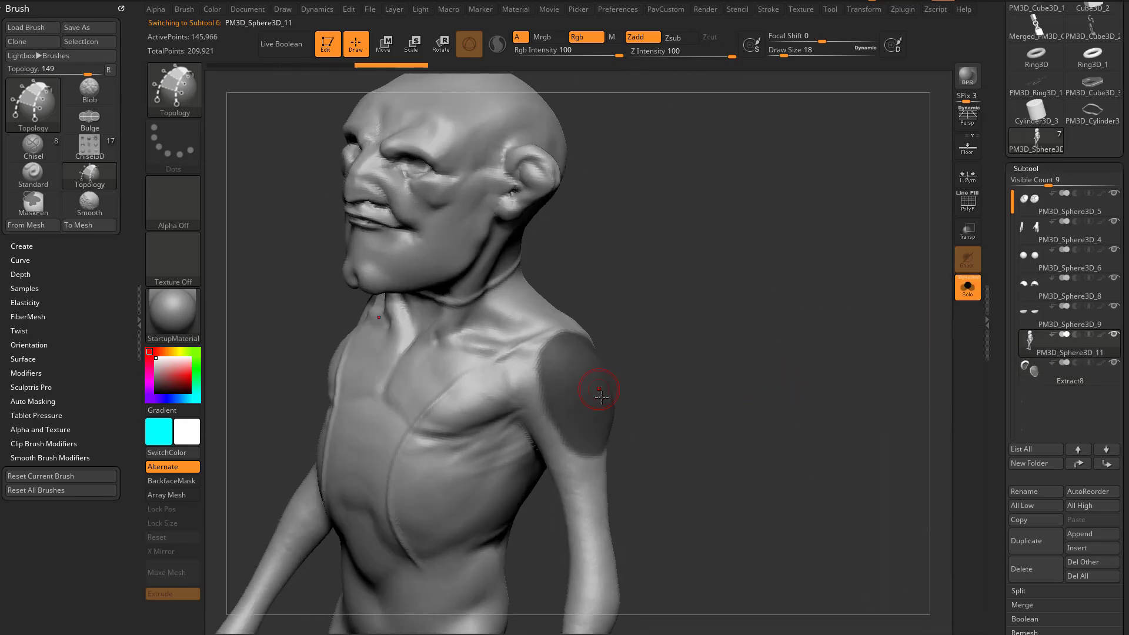
pyautogui.keyDown('ctrl'); pyautogui.click(847, 386); pyautogui.keyUp('ctrl')
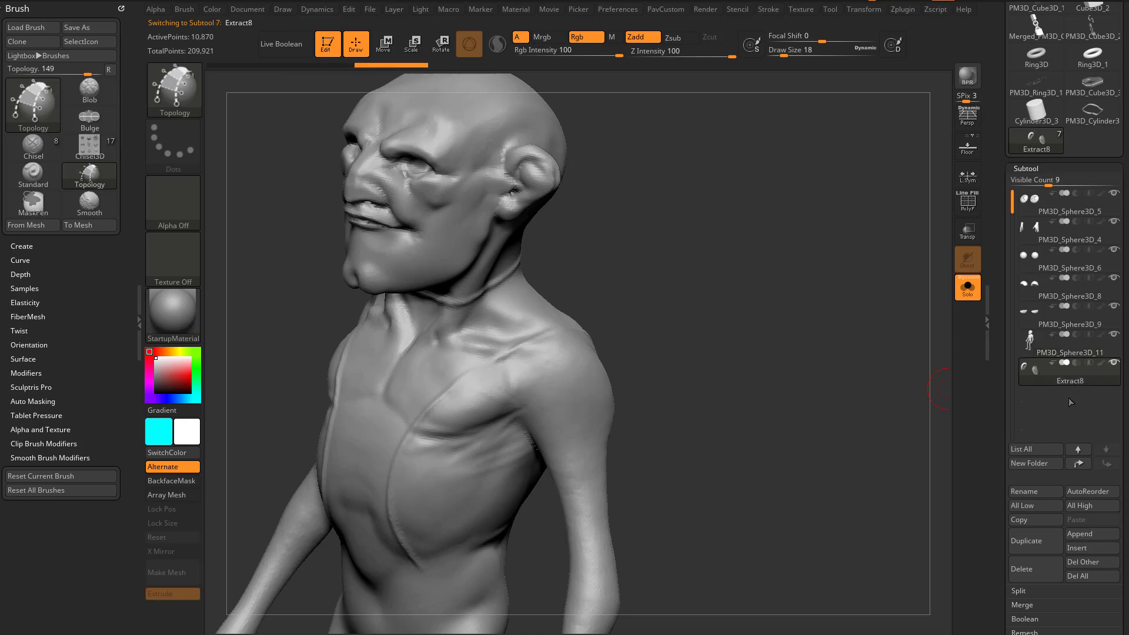
pyautogui.click(1070, 385)
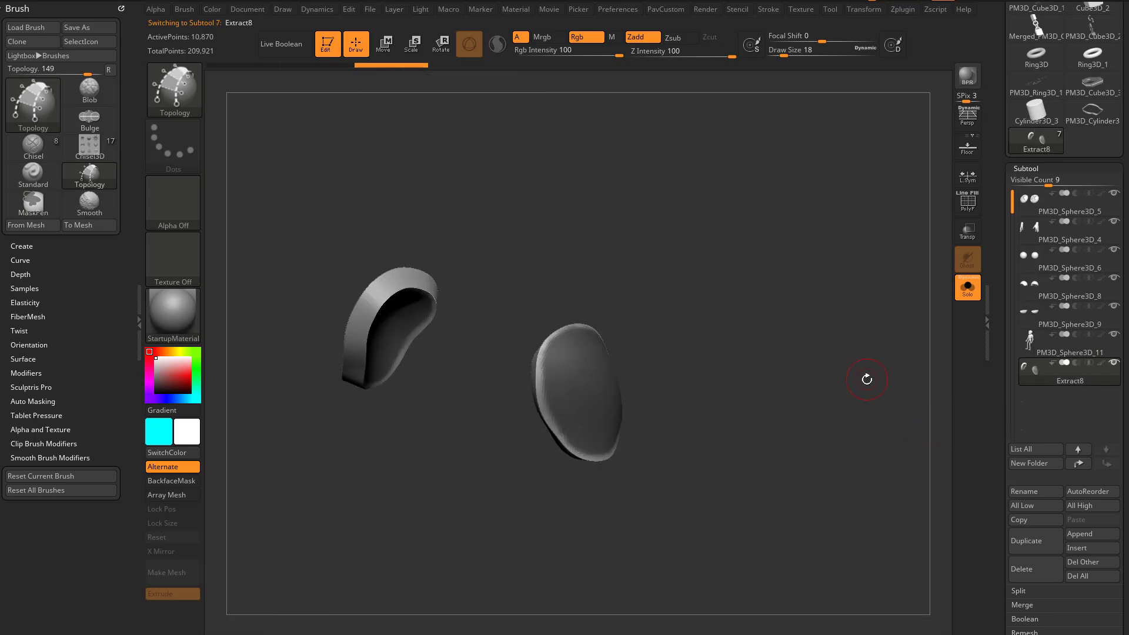
# Examine the extracted shoulder pads' wireframe in isolation and in place on the body
pyautogui.moveTo(714, 316)
pyautogui.mouseDown()
pyautogui.moveTo(731, 348)
pyautogui.moveTo(674, 356)
pyautogui.moveTo(806, 337)
pyautogui.moveTo(886, 418)
pyautogui.mouseUp()
pyautogui.moveTo(844, 371); pyautogui.dragTo(907, 299)
pyautogui.click(967, 206)
pyautogui.moveTo(859, 353); pyautogui.dragTo(948, 375)
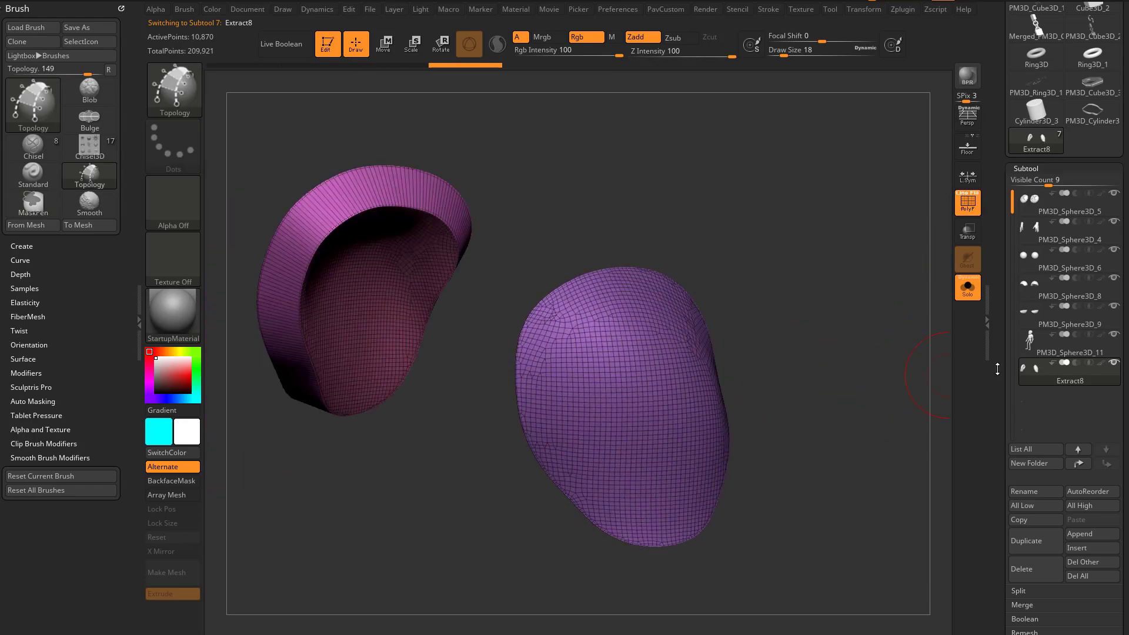
pyautogui.click(973, 302)
pyautogui.keyDown('alt'); pyautogui.moveTo(870, 347); pyautogui.dragTo(851, 376); pyautogui.keyUp('alt')
pyautogui.moveTo(851, 375)
pyautogui.mouseDown()
pyautogui.moveTo(865, 374)
pyautogui.moveTo(809, 364)
pyautogui.mouseUp()
# Choose the Standard brush with a draw size of 8 and make the body the active subtool
pyautogui.press('s')
pyautogui.click(495, 400)
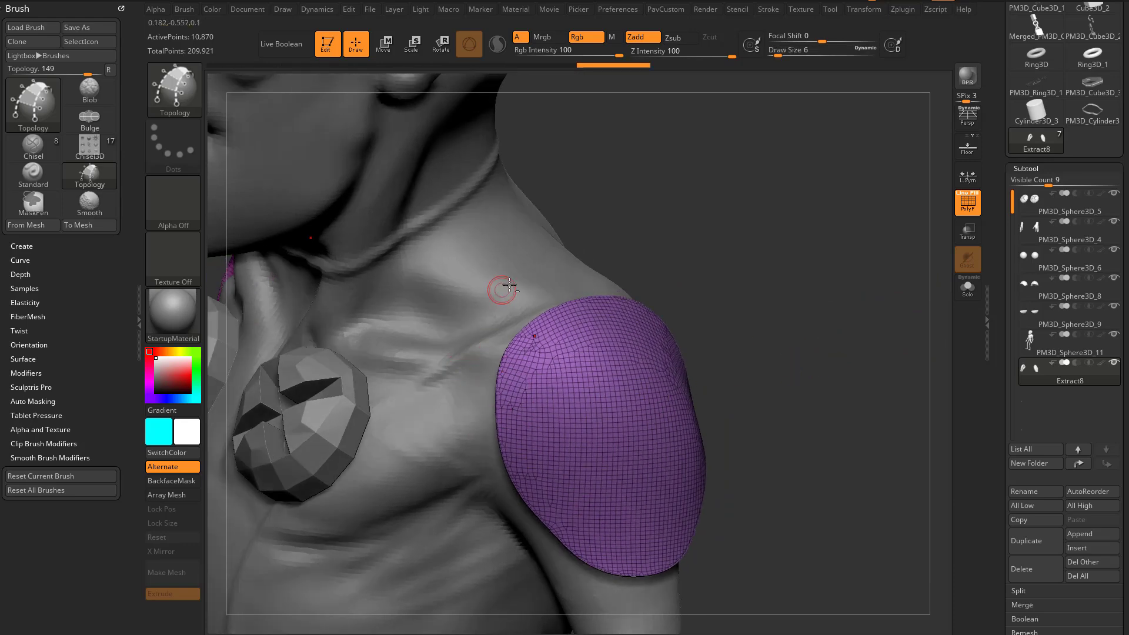
pyautogui.press('b')
pyautogui.press('s')
pyautogui.press('t')
pyautogui.press('s')
pyautogui.click(541, 272)
pyautogui.keyDown('alt'); pyautogui.click(539, 269); pyautogui.keyUp('alt')
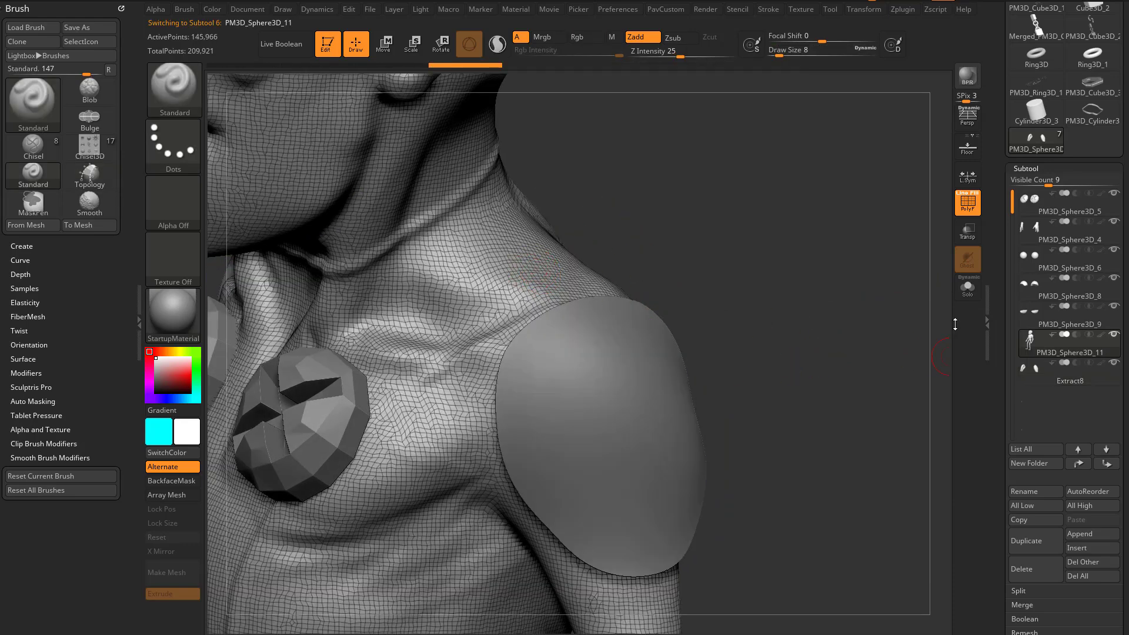
# Compare the isolated wireframes of the body and the shoulder pads, and return to the full shaded model
pyautogui.click(965, 294)
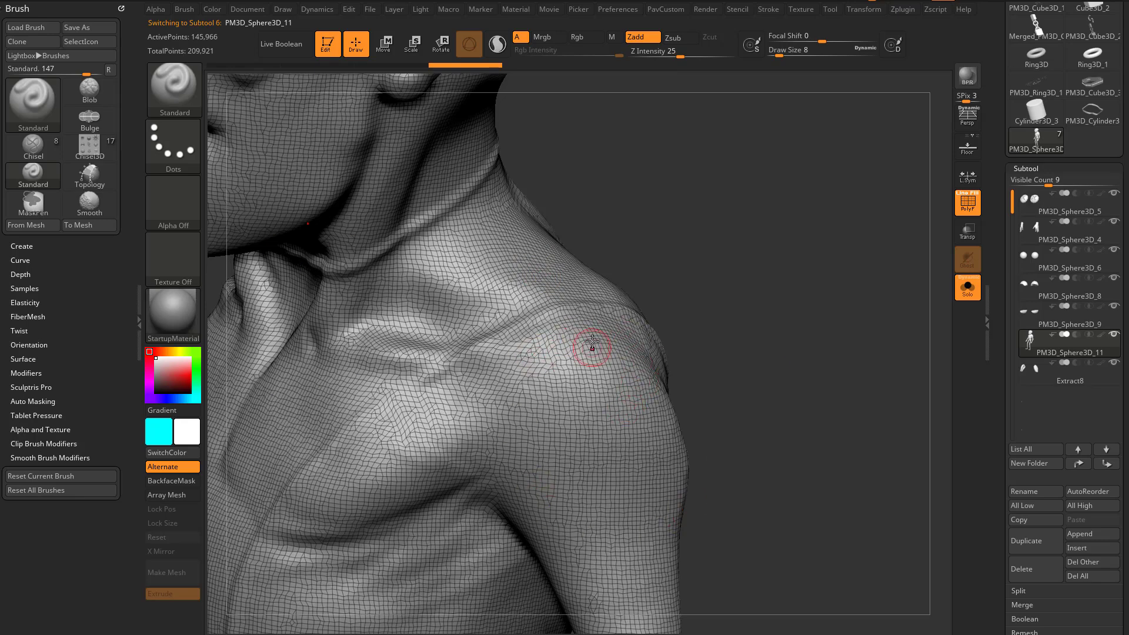
pyautogui.click(1071, 379)
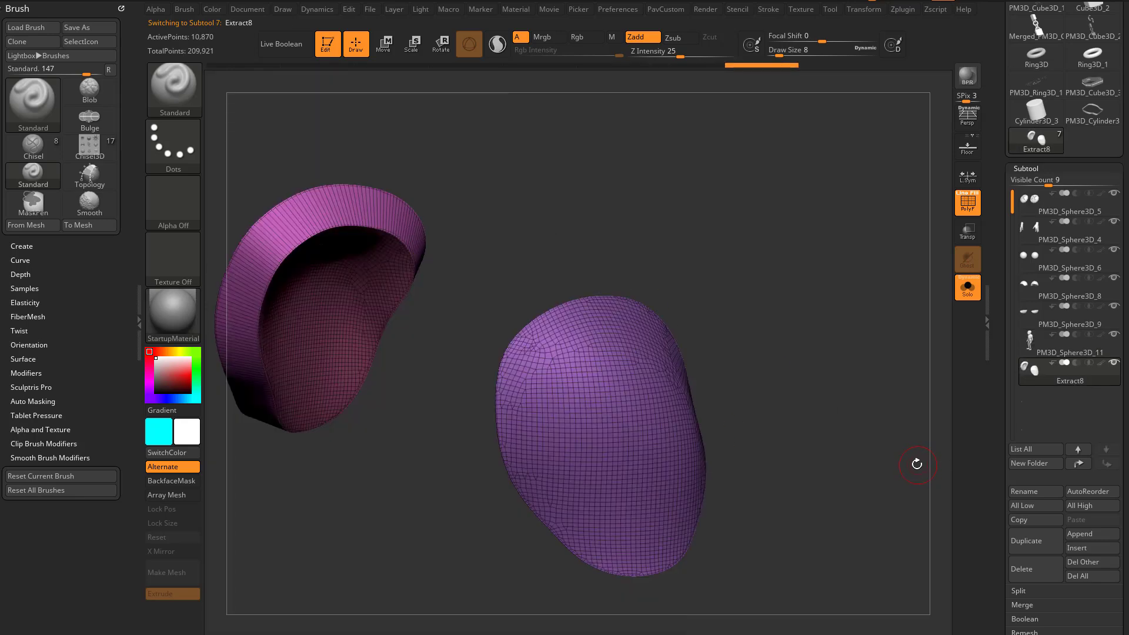
pyautogui.moveTo(757, 324); pyautogui.dragTo(790, 369)
pyautogui.click(968, 288)
pyautogui.click(967, 203)
pyautogui.moveTo(882, 294)
pyautogui.keyDown('alt'); pyautogui.mouseDown()
pyautogui.moveTo(845, 320)
pyautogui.moveTo(776, 323)
pyautogui.moveTo(870, 310)
pyautogui.mouseUp(); pyautogui.keyUp('alt')
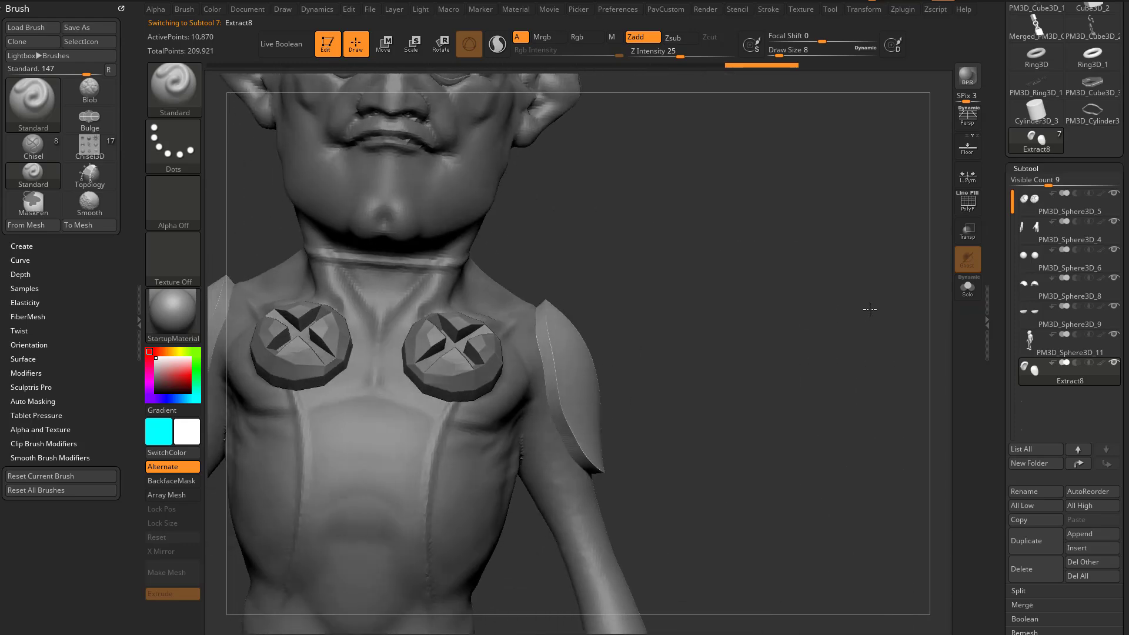
# Try transforming the isolated shoulder pads with the gizmo, undo the changes, and turn on local symmetry
pyautogui.click(966, 292)
pyautogui.press('w')
pyautogui.moveTo(766, 338); pyautogui.dragTo(726, 338)
pyautogui.click(584, 372)
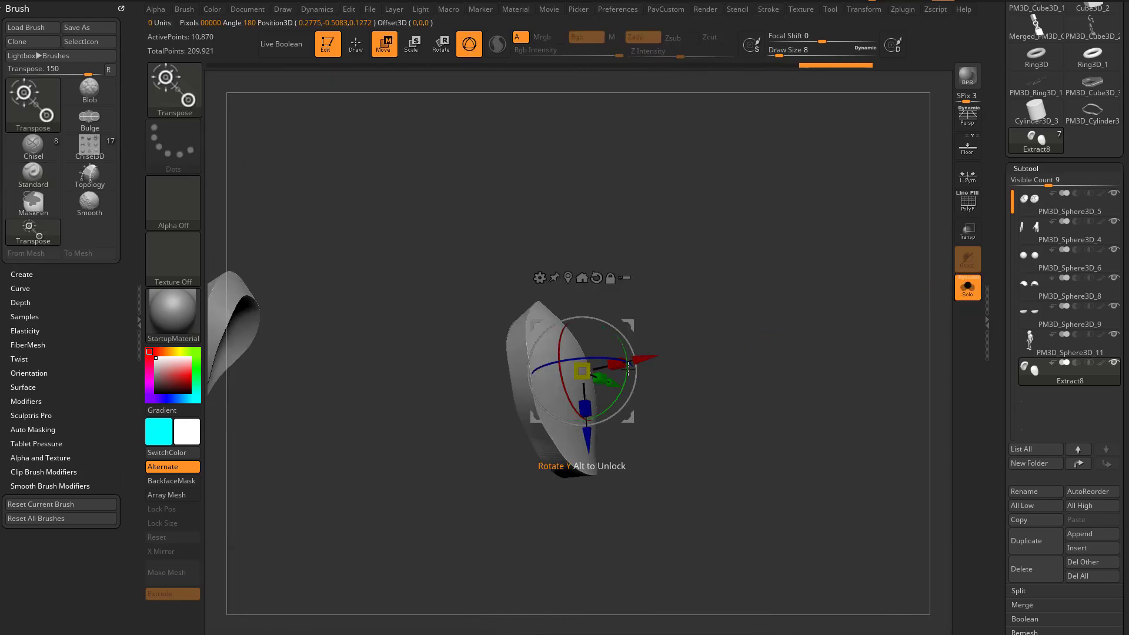
pyautogui.moveTo(646, 359); pyautogui.dragTo(633, 362)
pyautogui.hotkey('ctrl', 'z')
pyautogui.click(968, 175)
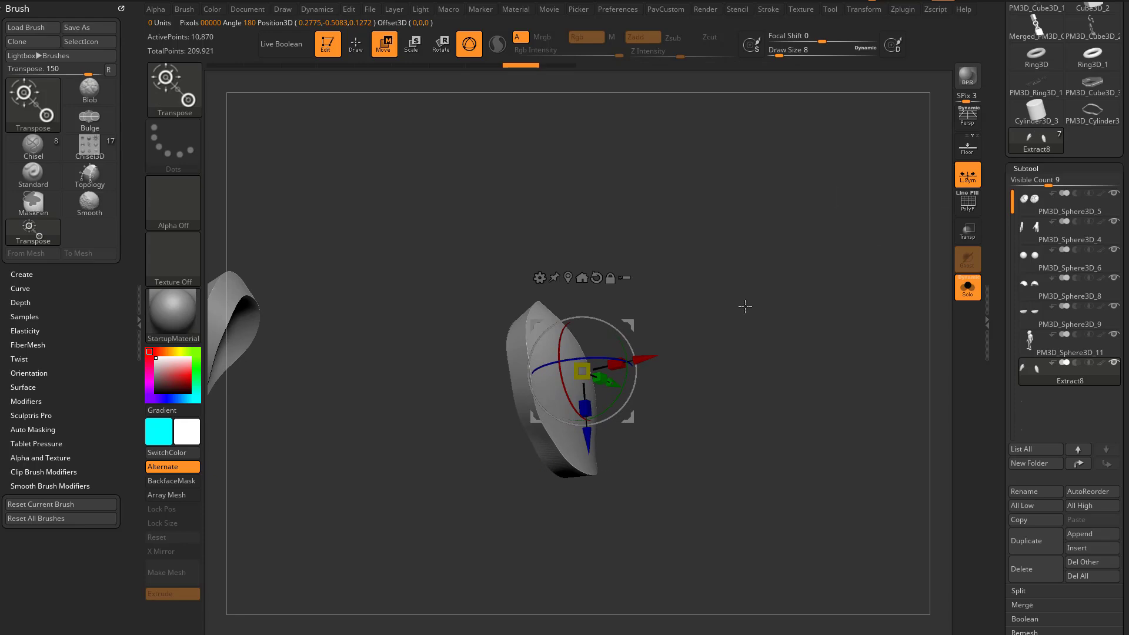
pyautogui.hotkey('ctrl', 'z')
# Cut notches into the rear edge of the shoulder pads with the ClipCurve brush in side view
pyautogui.click(965, 293)
pyautogui.press('q')
pyautogui.moveTo(864, 253)
pyautogui.mouseDown()
pyautogui.moveTo(855, 245)
pyautogui.moveTo(807, 267)
pyautogui.mouseUp()
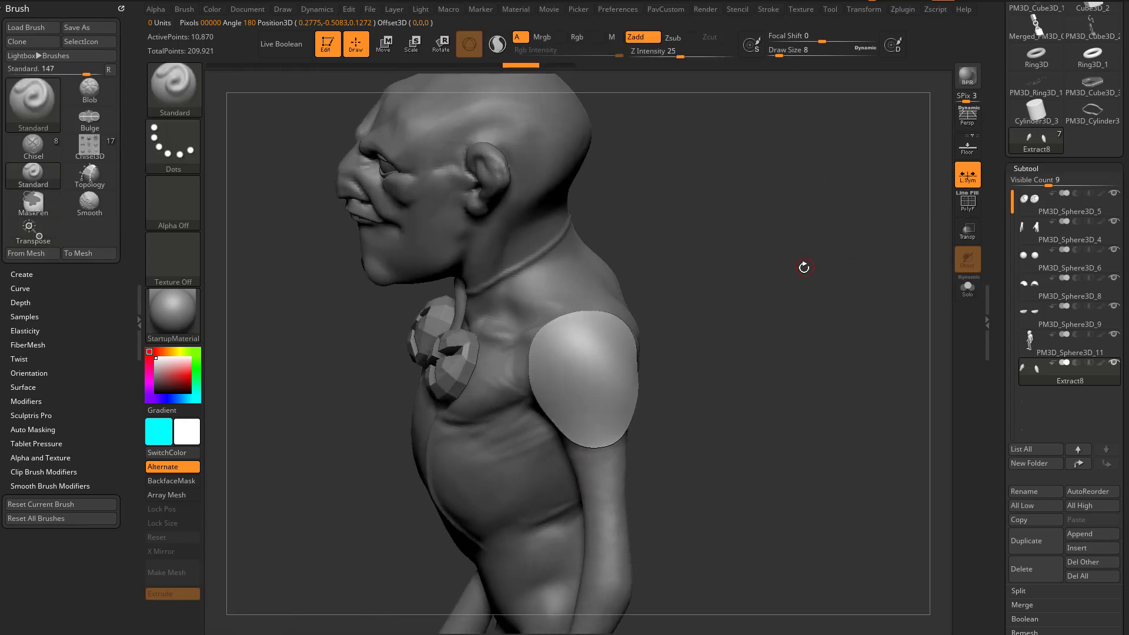
pyautogui.keyDown('ctrl'); pyautogui.keyDown('shift'); pyautogui.click(174, 90); pyautogui.keyUp('shift'); pyautogui.keyUp('ctrl')
pyautogui.keyDown('ctrl'); pyautogui.keyDown('shift'); pyautogui.click(360, 153); pyautogui.keyUp('shift'); pyautogui.keyUp('ctrl')
pyautogui.keyDown('ctrl'); pyautogui.keyDown('shift'); pyautogui.moveTo(715, 293); pyautogui.dragTo(635, 331); pyautogui.keyUp('shift'); pyautogui.keyUp('ctrl')
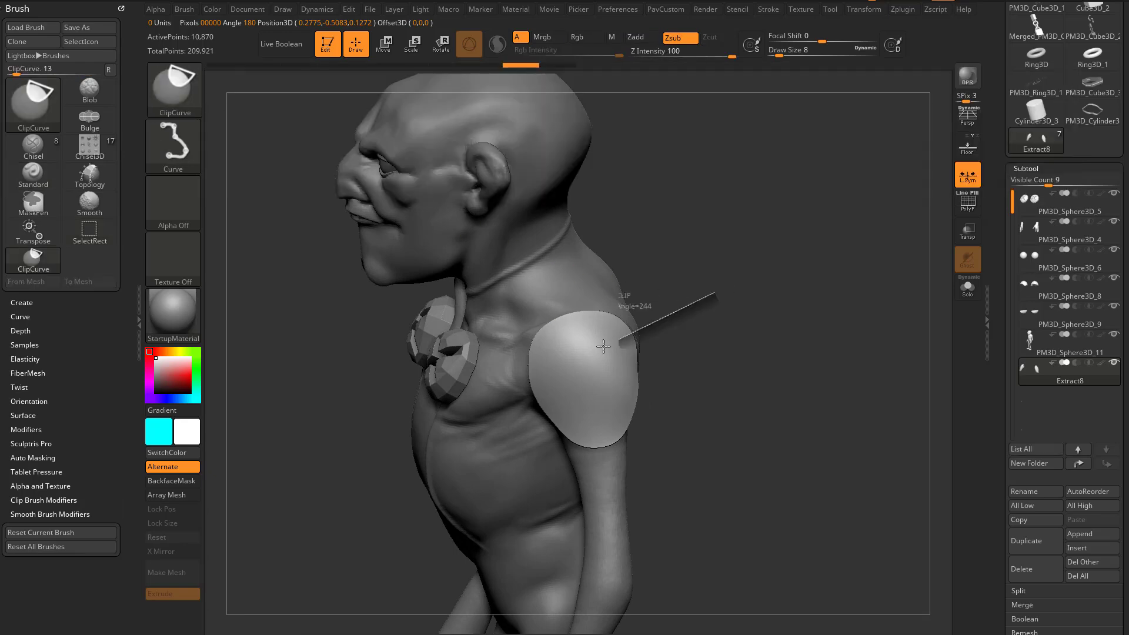
pyautogui.keyDown('ctrl'); pyautogui.keyDown('shift'); pyautogui.moveTo(608, 408); pyautogui.dragTo(612, 412); pyautogui.keyUp('shift'); pyautogui.keyUp('ctrl')
# Build up a raised round boss in the middle of the shoulder pad using the Clay brush at draw size 13
pyautogui.moveTo(831, 429)
pyautogui.mouseDown()
pyautogui.moveTo(863, 426)
pyautogui.moveTo(824, 423)
pyautogui.moveTo(847, 412)
pyautogui.moveTo(776, 387)
pyautogui.moveTo(561, 383)
pyautogui.mouseUp()
pyautogui.press('b')
pyautogui.press('c')
pyautogui.press('l')
pyautogui.press('s')
pyautogui.press('[')
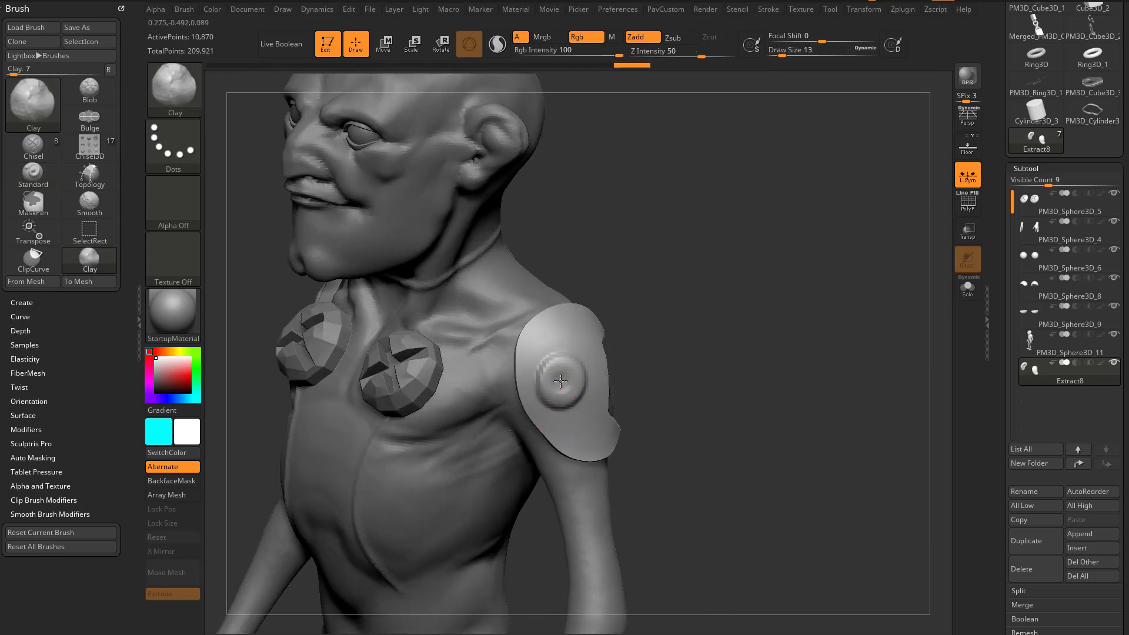
# Flatten the shoulder pad's surface and edges around the round boss with TrimDynamic strokes
pyautogui.moveTo(783, 369)
pyautogui.mouseDown()
pyautogui.moveTo(817, 365)
pyautogui.moveTo(796, 396)
pyautogui.moveTo(751, 354)
pyautogui.moveTo(587, 317)
pyautogui.moveTo(538, 330)
pyautogui.moveTo(638, 250)
pyautogui.mouseUp()
pyautogui.press('b')
pyautogui.press('t')
pyautogui.press('d')
pyautogui.moveTo(546, 317)
pyautogui.mouseDown()
pyautogui.moveTo(529, 343)
pyautogui.moveTo(534, 412)
pyautogui.mouseUp()
pyautogui.moveTo(667, 419); pyautogui.dragTo(618, 370)
pyautogui.moveTo(531, 382)
pyautogui.mouseDown()
pyautogui.moveTo(575, 451)
pyautogui.moveTo(638, 434)
pyautogui.mouseUp()
pyautogui.moveTo(579, 451)
pyautogui.mouseDown()
pyautogui.moveTo(819, 386)
pyautogui.moveTo(622, 360)
pyautogui.mouseUp()
pyautogui.moveTo(522, 480)
pyautogui.mouseDown()
pyautogui.moveTo(810, 358)
pyautogui.moveTo(739, 368)
pyautogui.moveTo(815, 355)
pyautogui.moveTo(785, 362)
pyautogui.mouseUp()
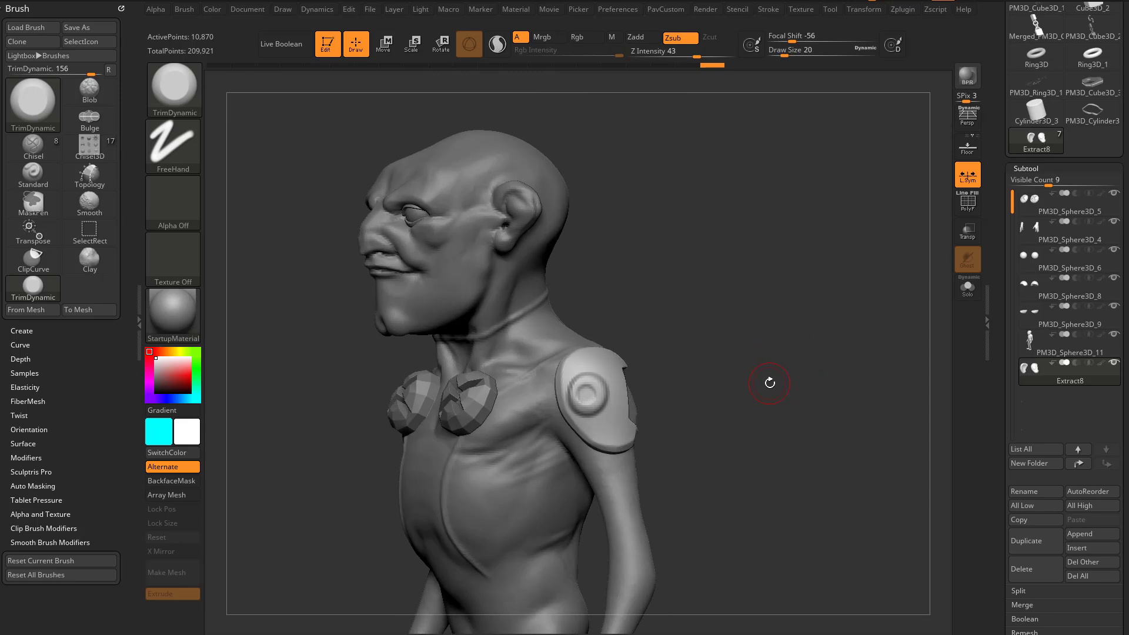
pyautogui.scroll(-2, 1064, 293)
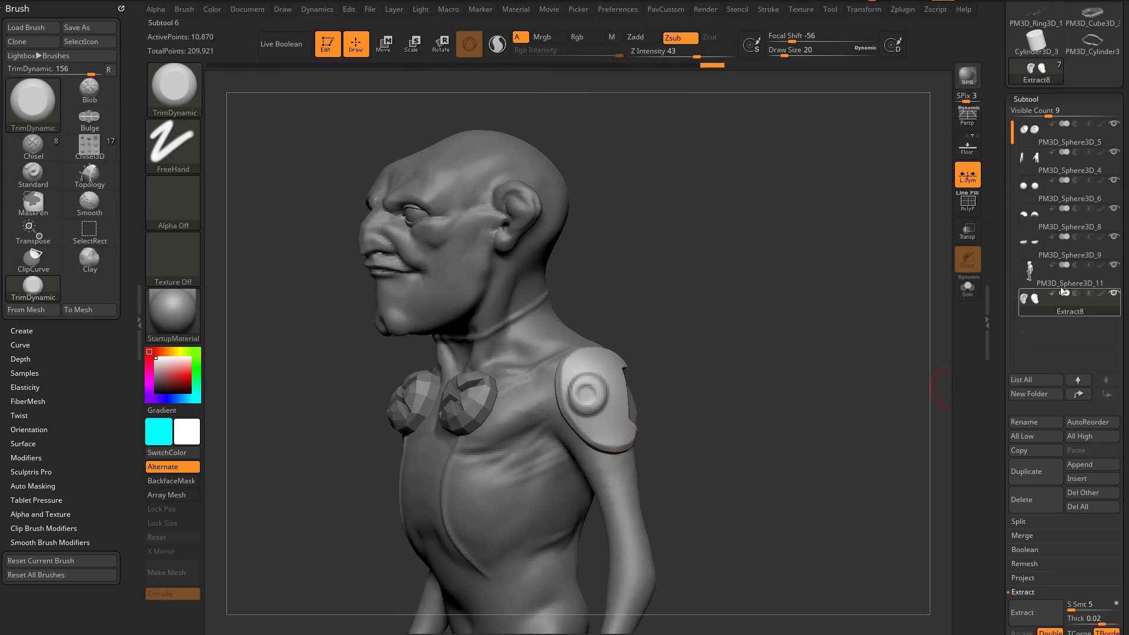
# Delete the extracted shoulder pads subtool
pyautogui.scroll(-2, 1046, 306)
pyautogui.click(1044, 450)
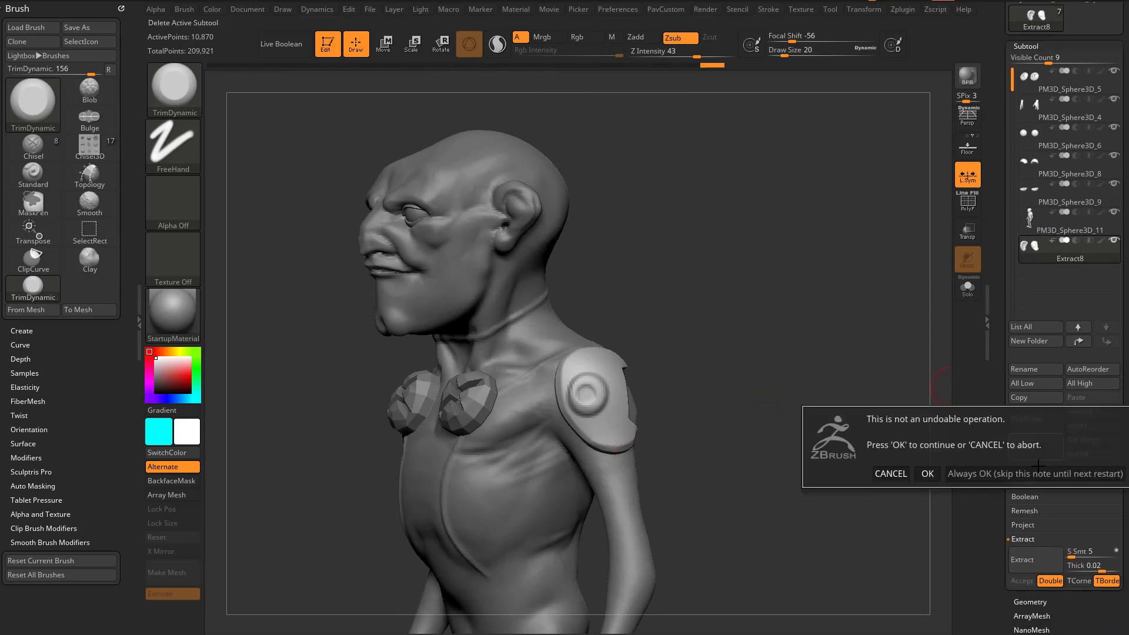
pyautogui.click(990, 476)
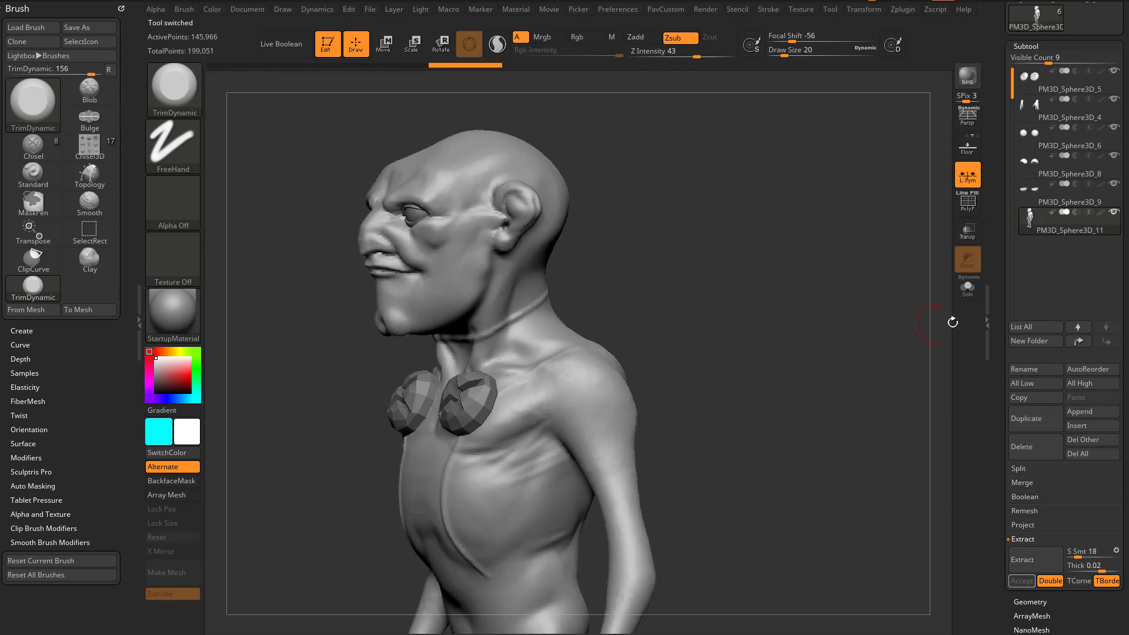
# Duplicate the body subtool and isolate the copy with its polygon wireframe shown
pyautogui.click(1037, 417)
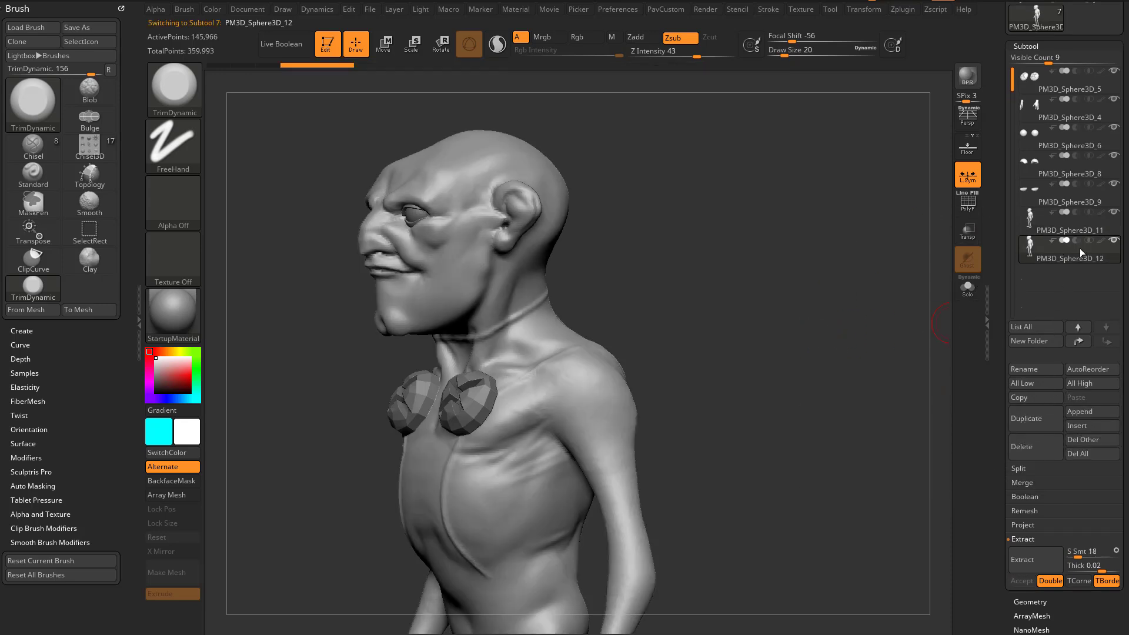
pyautogui.click(968, 289)
pyautogui.moveTo(847, 321); pyautogui.dragTo(905, 277)
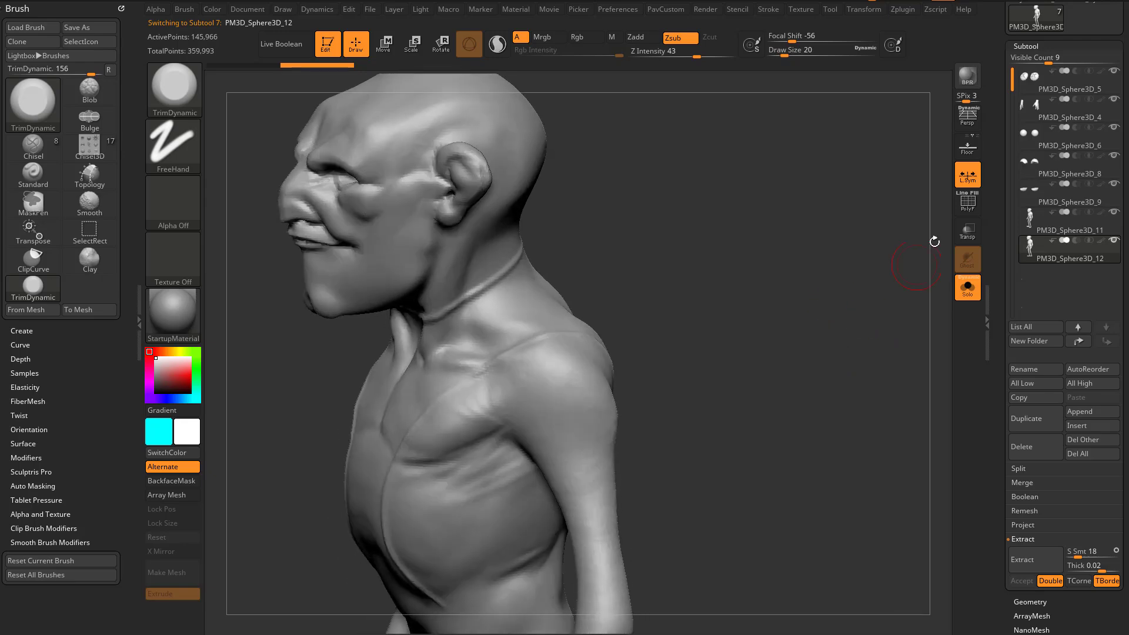
pyautogui.click(968, 203)
# Mask an oval area over the shoulder and turn the masked area into its own polygroup
pyautogui.keyDown('alt'); pyautogui.moveTo(847, 305); pyautogui.dragTo(843, 313); pyautogui.keyUp('alt')
pyautogui.moveTo(579, 355)
pyautogui.keyDown('ctrl'); pyautogui.mouseDown()
pyautogui.moveTo(575, 338)
pyautogui.moveTo(531, 396)
pyautogui.moveTo(567, 320)
pyautogui.moveTo(561, 396)
pyautogui.moveTo(565, 359)
pyautogui.mouseUp(); pyautogui.keyUp('ctrl')
pyautogui.moveTo(759, 351)
pyautogui.mouseDown()
pyautogui.moveTo(797, 355)
pyautogui.moveTo(801, 383)
pyautogui.moveTo(587, 356)
pyautogui.mouseUp()
pyautogui.hotkey('ctrl', 'w')
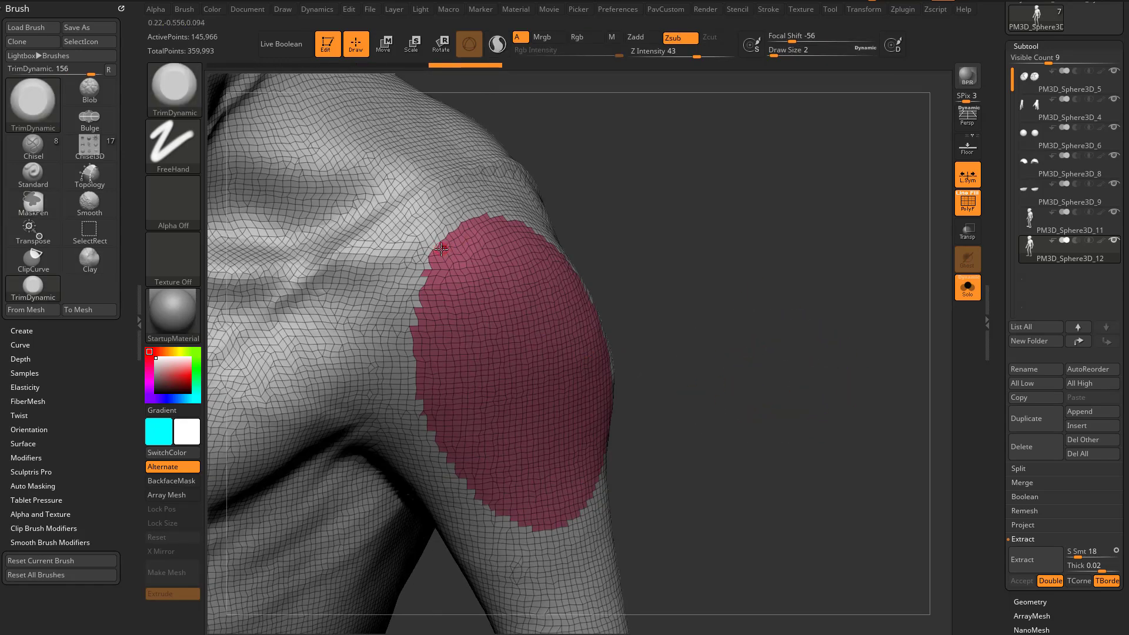
# Load the Smooth Groups brush and try it on the shoulder polygroup's jagged border at draw size 9
pyautogui.moveTo(671, 390); pyautogui.dragTo(710, 365)
pyautogui.press('s')
pyautogui.moveTo(705, 367); pyautogui.dragTo(711, 369)
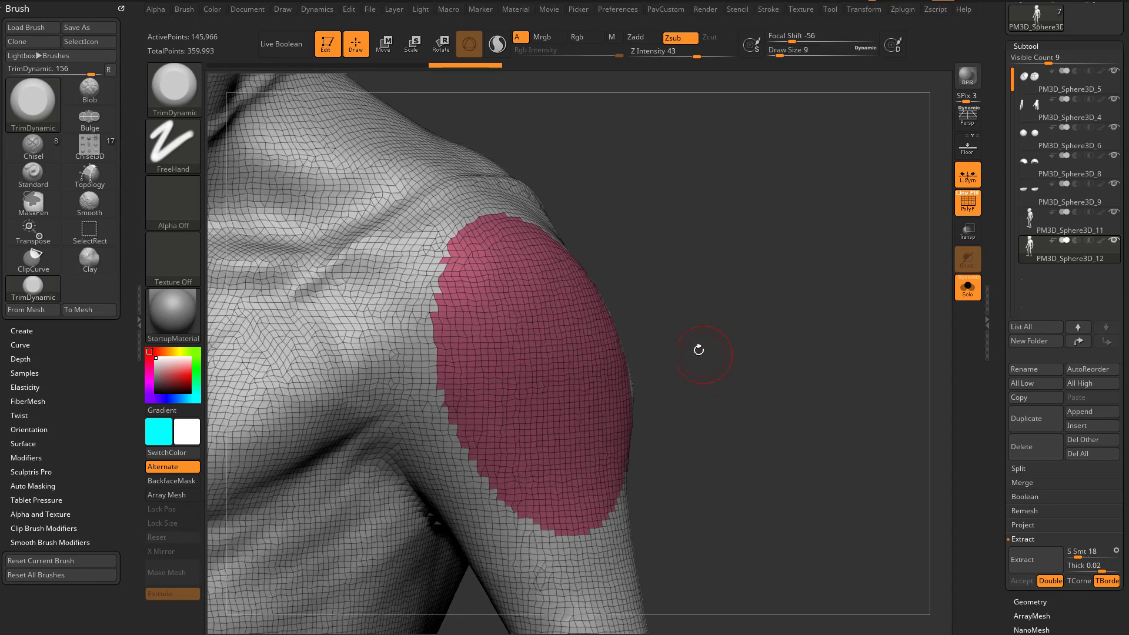
pyautogui.press(',')
pyautogui.click(345, 82)
pyautogui.scroll(-2, 675, 265)
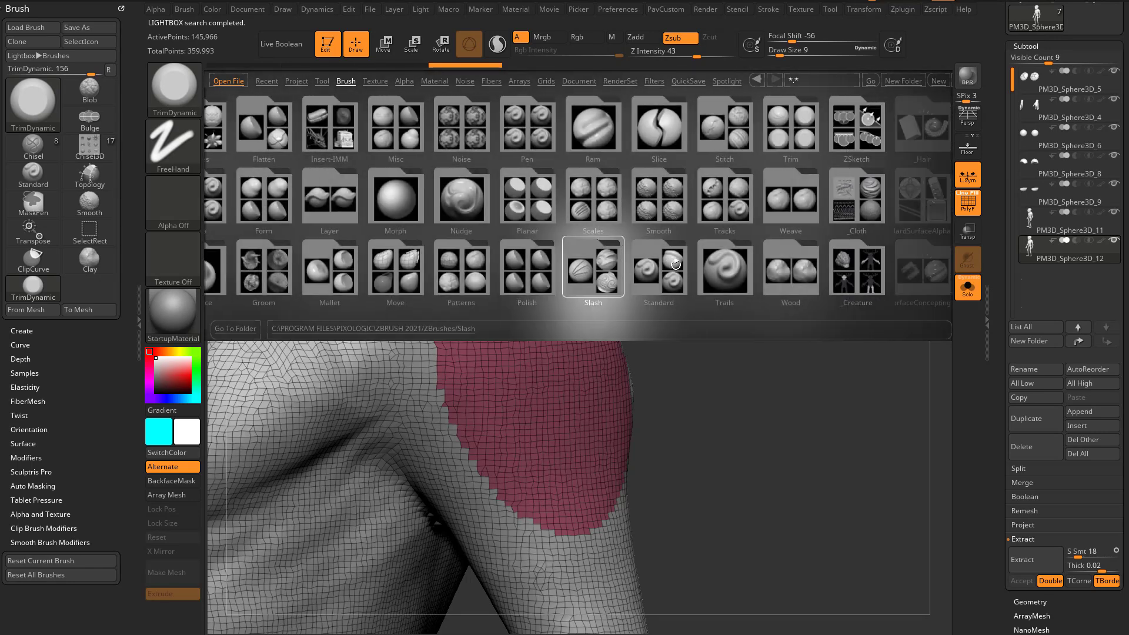
pyautogui.scroll(-2, 679, 262)
pyautogui.click(618, 222)
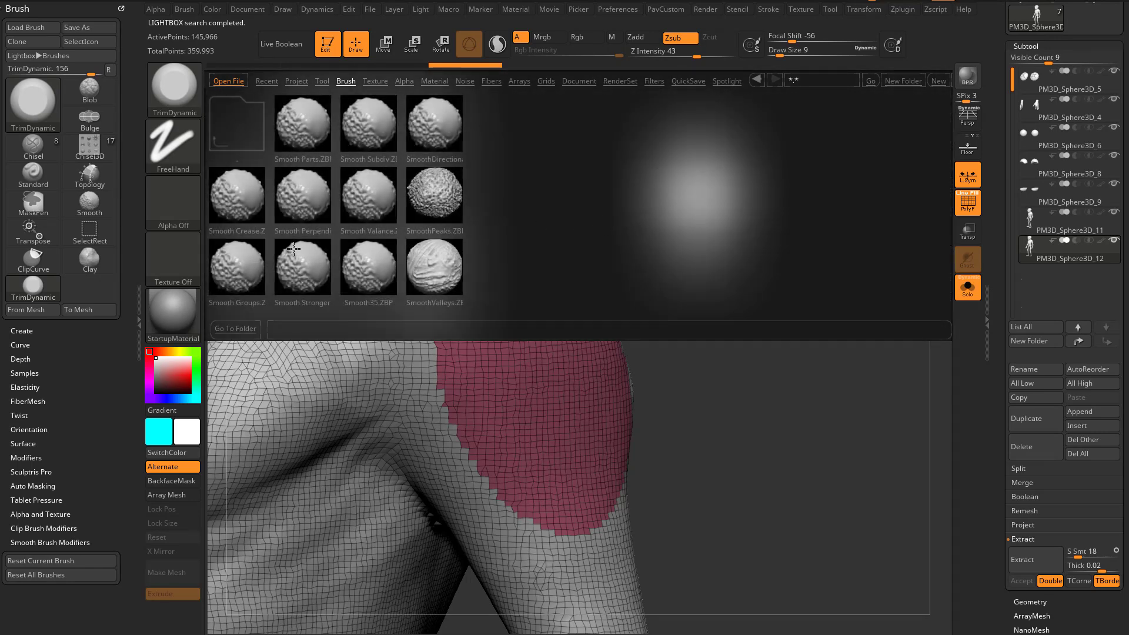
pyautogui.doubleClick(248, 267)
pyautogui.click(198, 300)
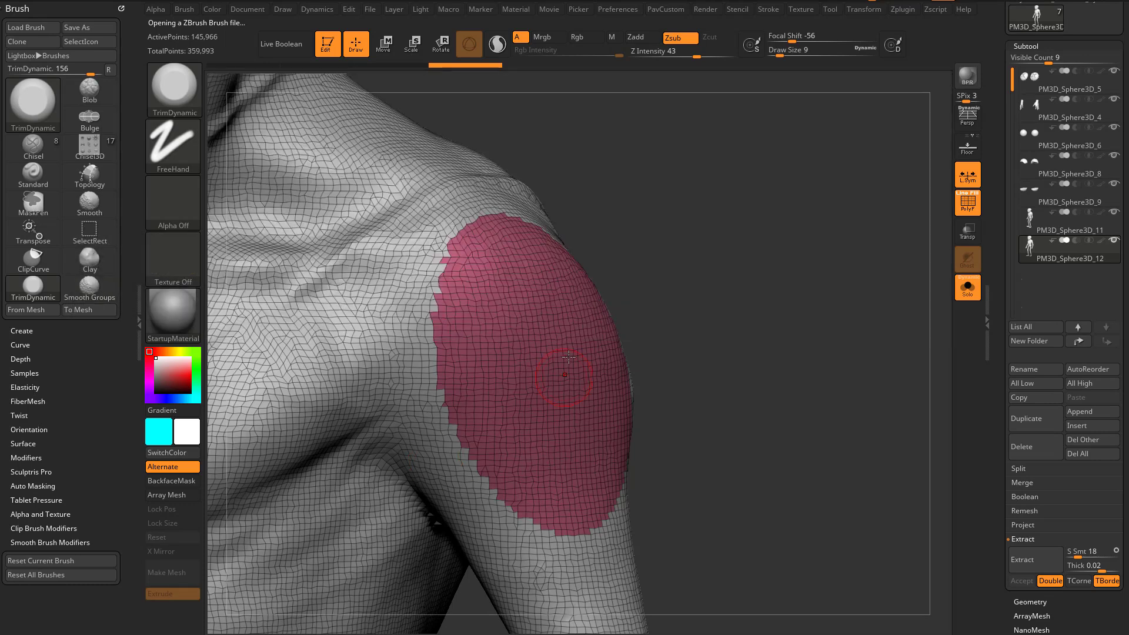
pyautogui.moveTo(440, 346)
pyautogui.mouseDown()
pyautogui.moveTo(447, 429)
pyautogui.moveTo(503, 506)
pyautogui.moveTo(553, 532)
pyautogui.moveTo(644, 482)
pyautogui.moveTo(653, 330)
pyautogui.moveTo(606, 259)
pyautogui.moveTo(442, 297)
pyautogui.mouseUp()
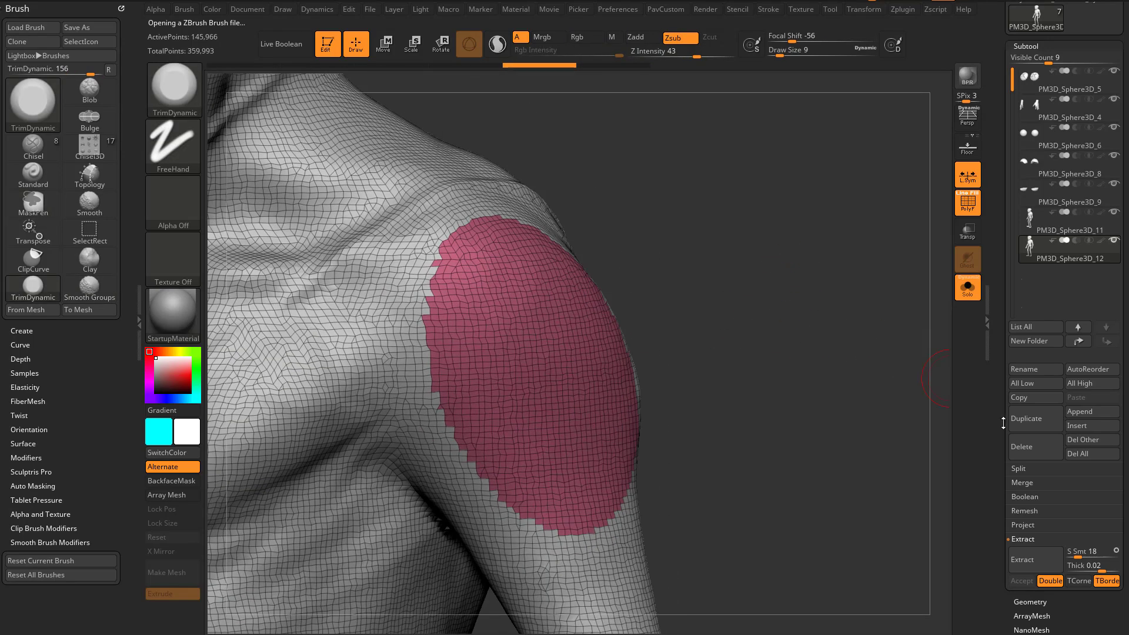
# Mask the shoulder polygroup's border by feature with only Groups enabled, then invert the mask
pyautogui.moveTo(1004, 423)
pyautogui.mouseDown()
pyautogui.moveTo(1008, 313)
pyautogui.moveTo(1032, 191)
pyautogui.mouseUp()
pyautogui.press('shift')
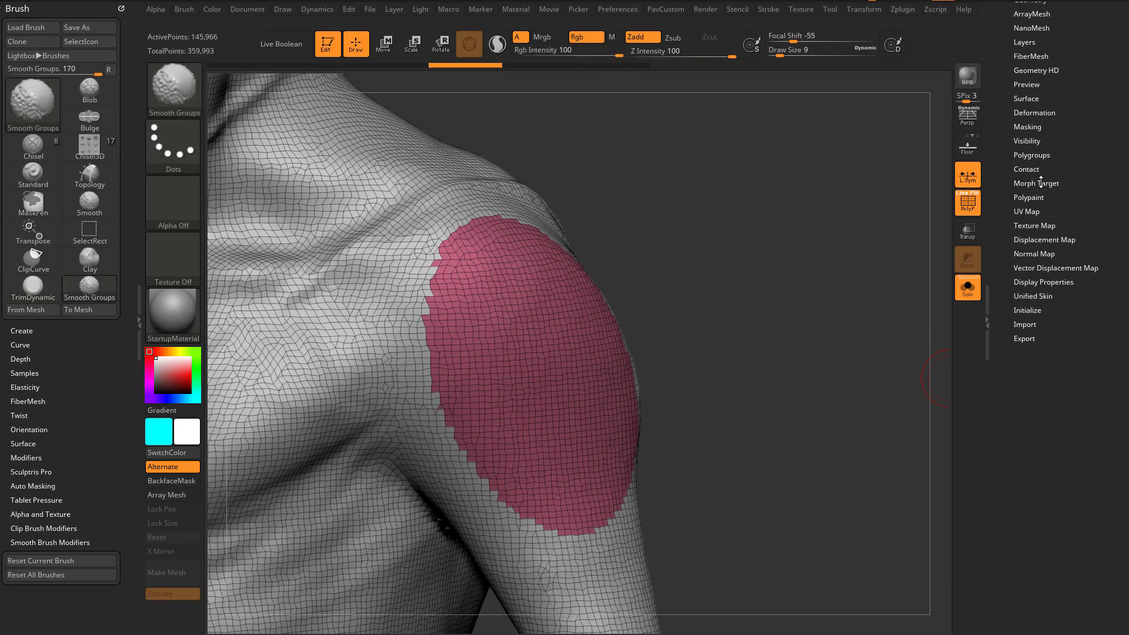
pyautogui.click(1028, 127)
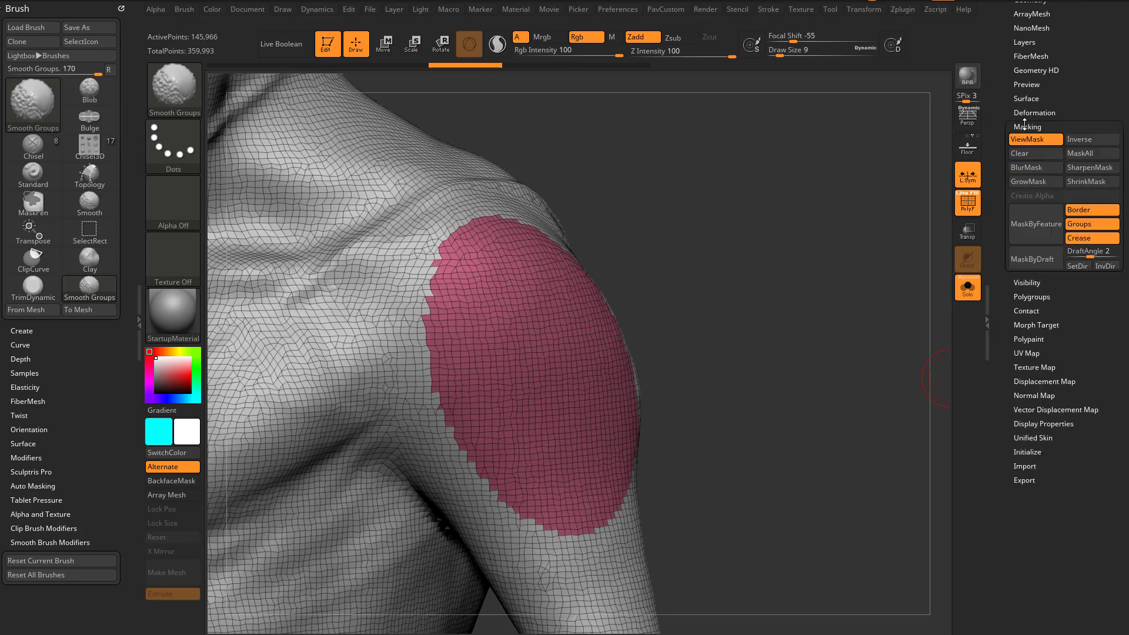
pyautogui.click(1089, 214)
pyautogui.click(1092, 237)
pyautogui.click(1036, 223)
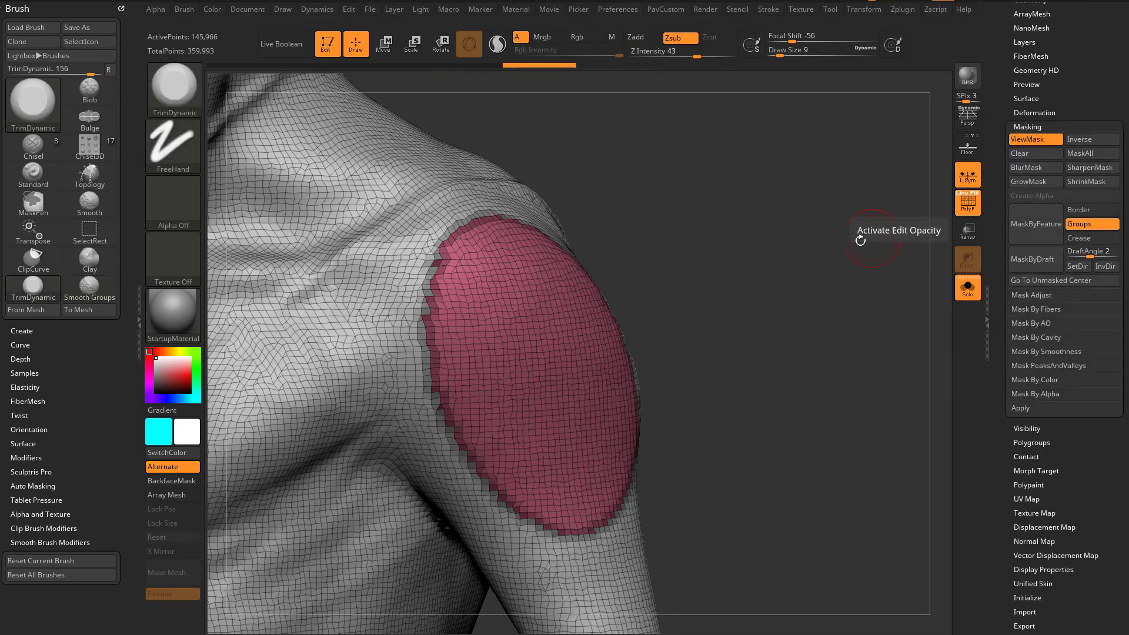
pyautogui.keyDown('ctrl'); pyautogui.click(834, 246); pyautogui.keyUp('ctrl')
# Even out the unmasked border ring with the Polish and Polish By Features deformations and clear the mask
pyautogui.click(1035, 112)
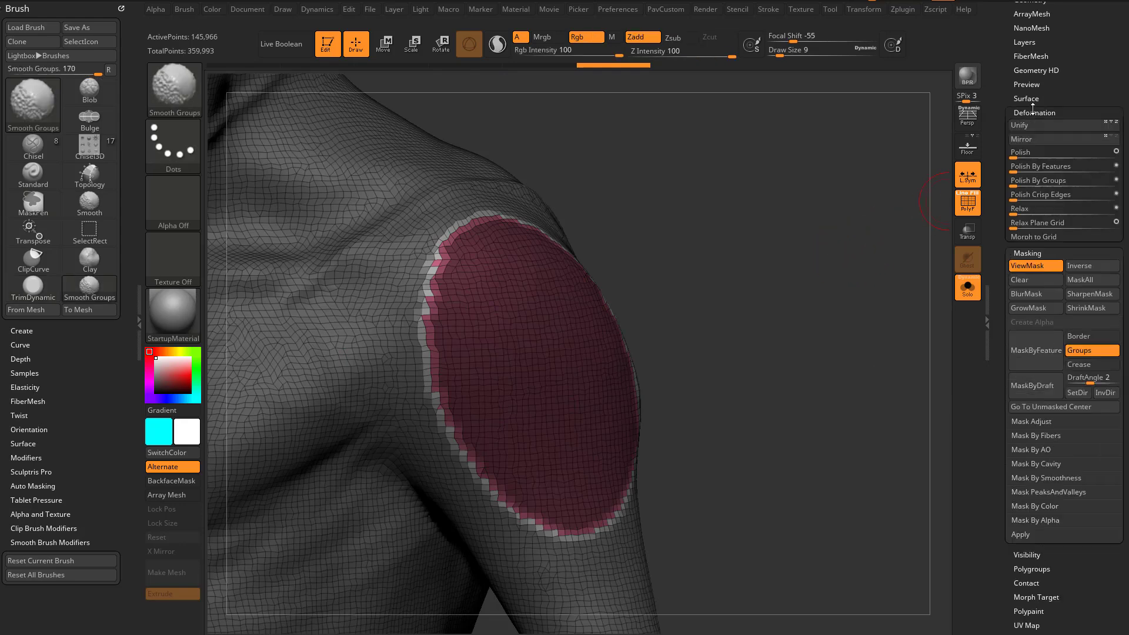
pyautogui.moveTo(1015, 157); pyautogui.dragTo(1065, 159)
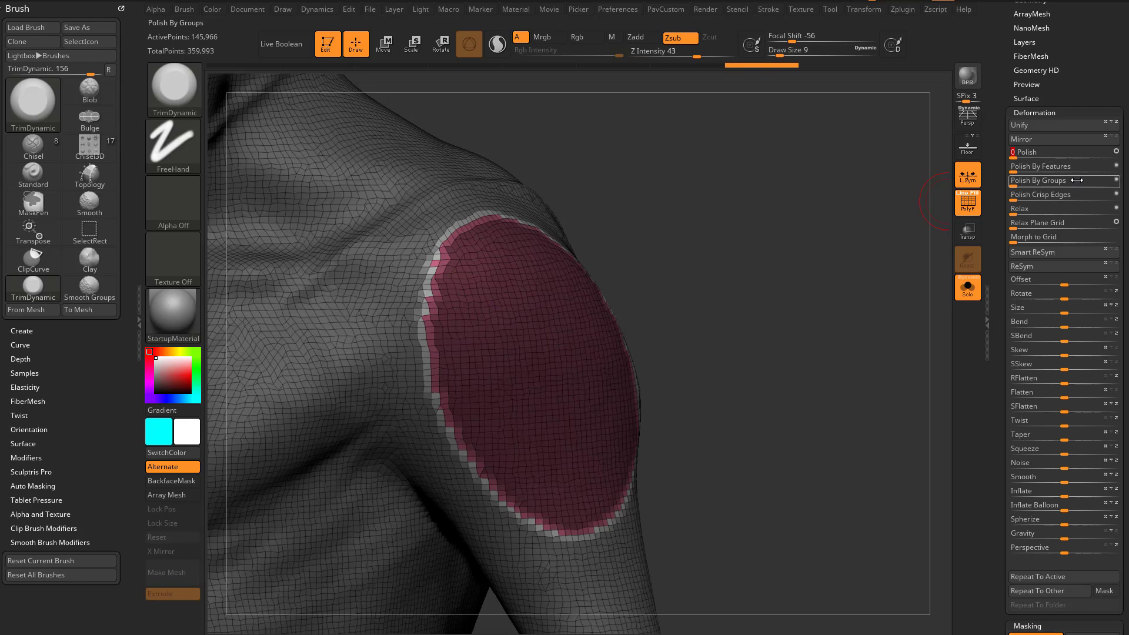
pyautogui.moveTo(1016, 170); pyautogui.dragTo(1065, 172)
pyautogui.moveTo(809, 253); pyautogui.dragTo(889, 317)
# Hide everything except the shoulder polygroup and check the patch alone and against the body
pyautogui.keyDown('ctrl'); pyautogui.keyDown('shift'); pyautogui.click(552, 376); pyautogui.keyUp('shift'); pyautogui.keyUp('ctrl')
pyautogui.keyDown('ctrl'); pyautogui.keyDown('shift'); pyautogui.click(801, 328); pyautogui.keyUp('shift'); pyautogui.keyUp('ctrl')
pyautogui.moveTo(801, 328); pyautogui.dragTo(575, 350)
pyautogui.keyDown('ctrl'); pyautogui.keyDown('shift'); pyautogui.click(569, 360); pyautogui.keyUp('shift'); pyautogui.keyUp('ctrl')
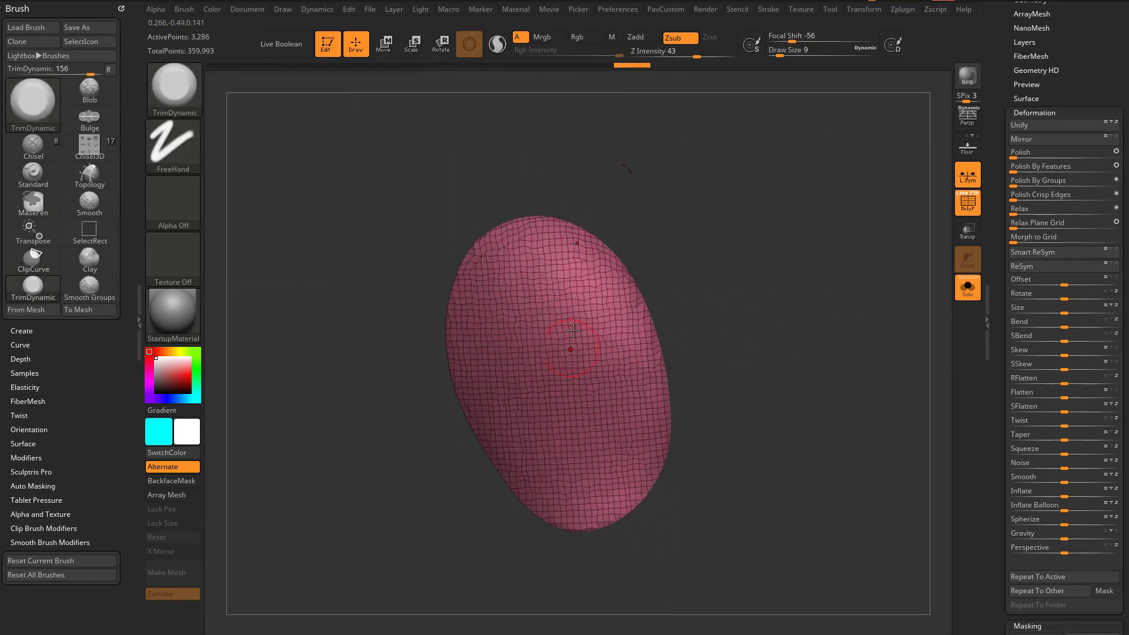
pyautogui.moveTo(694, 339); pyautogui.dragTo(662, 347)
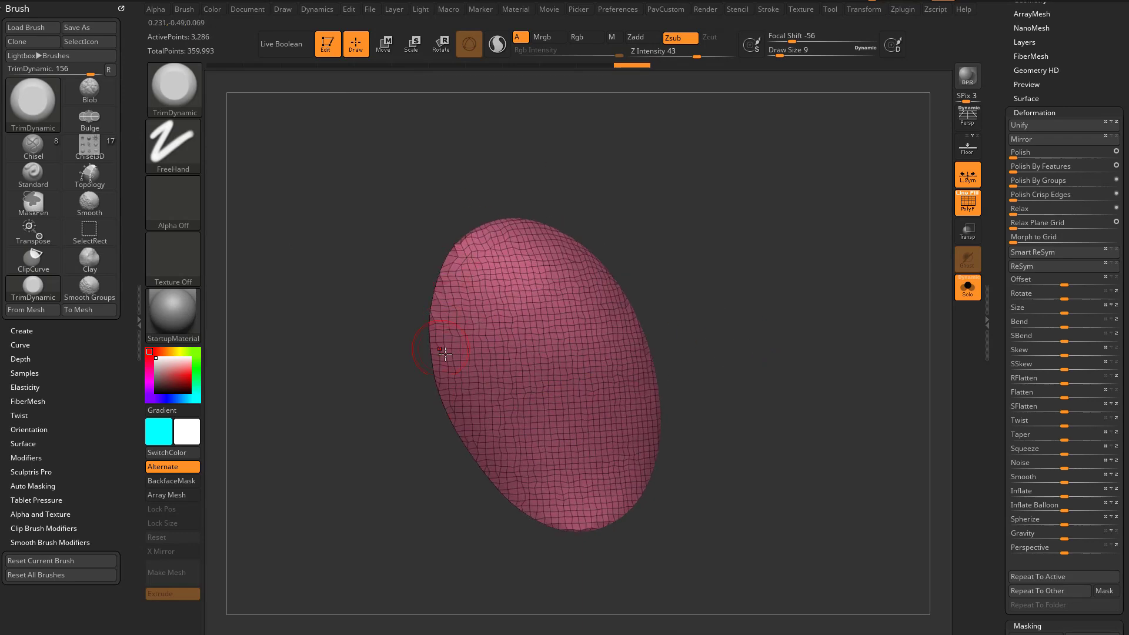
pyautogui.moveTo(590, 257); pyautogui.dragTo(664, 256)
pyautogui.click(963, 287)
pyautogui.keyDown('alt'); pyautogui.moveTo(885, 295); pyautogui.dragTo(892, 258); pyautogui.keyUp('alt')
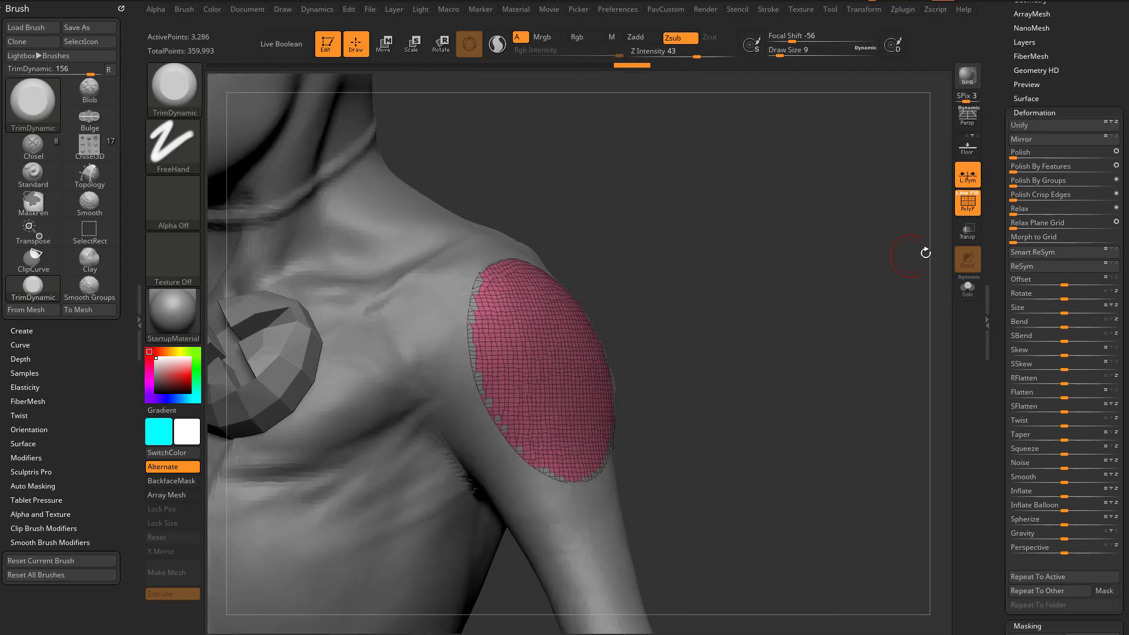
pyautogui.click(960, 292)
# Delete the hidden geometry of the duplicated body so only the shoulder patches are left
pyautogui.press('space')
pyautogui.moveTo(994, 211); pyautogui.dragTo(989, 342)
pyautogui.click(1030, 462)
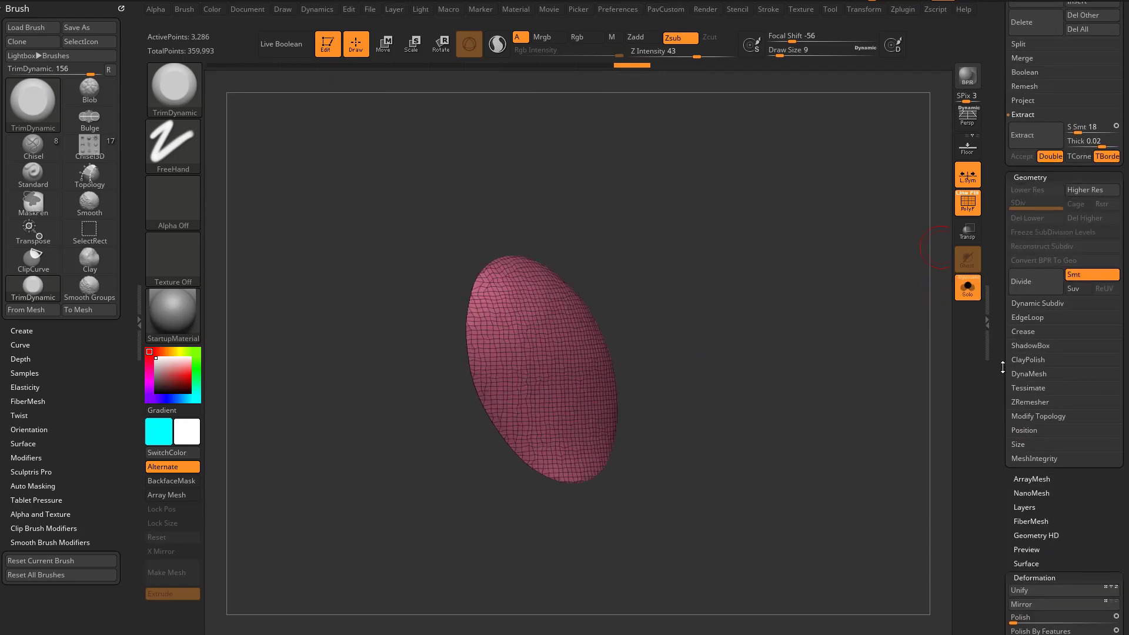
pyautogui.click(1039, 419)
pyautogui.click(1074, 460)
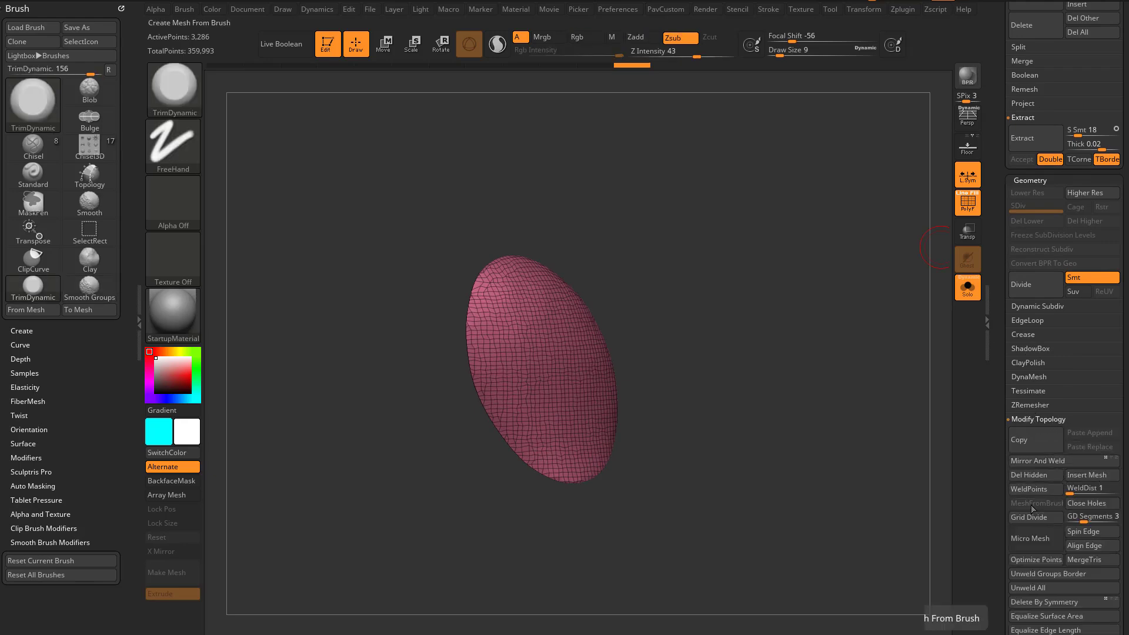
pyautogui.scroll(7, 1001, 529)
pyautogui.scroll(3, 1001, 530)
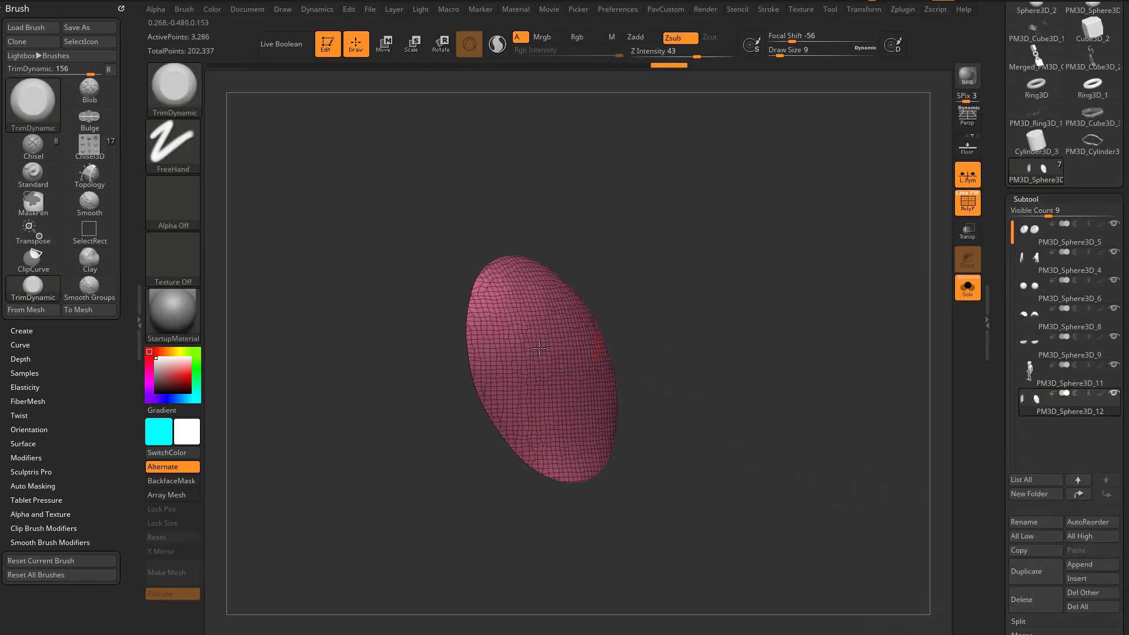
# Extract the unmasked shoulder patches at thickness 0.02 with smoothing 18 and accept the new pads
pyautogui.scroll(-5, 1030, 286)
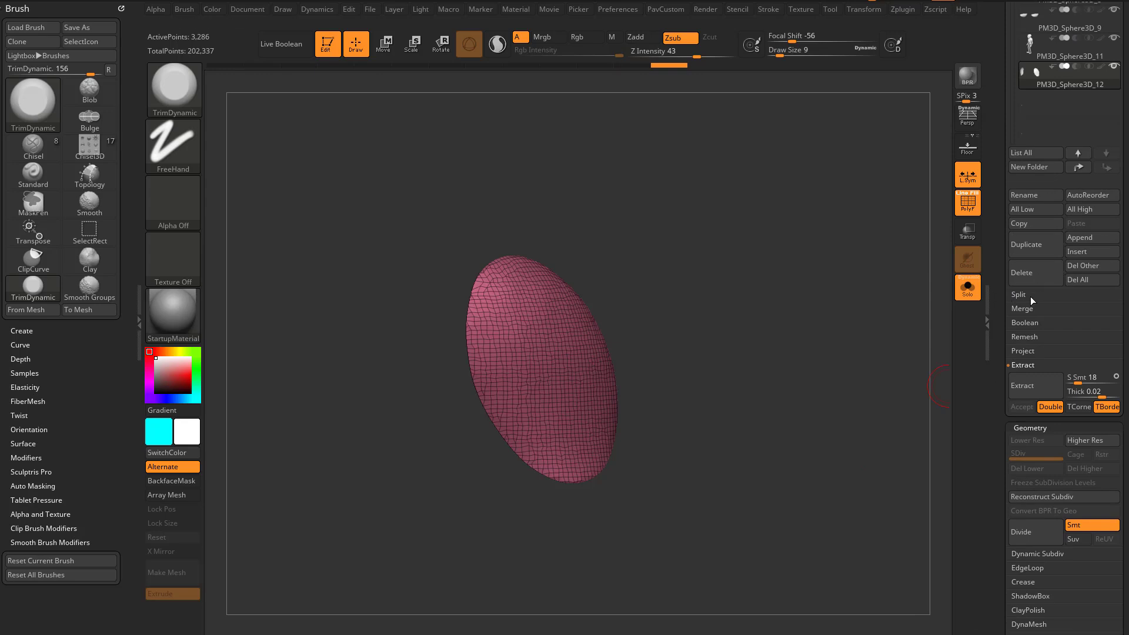
pyautogui.click(1036, 384)
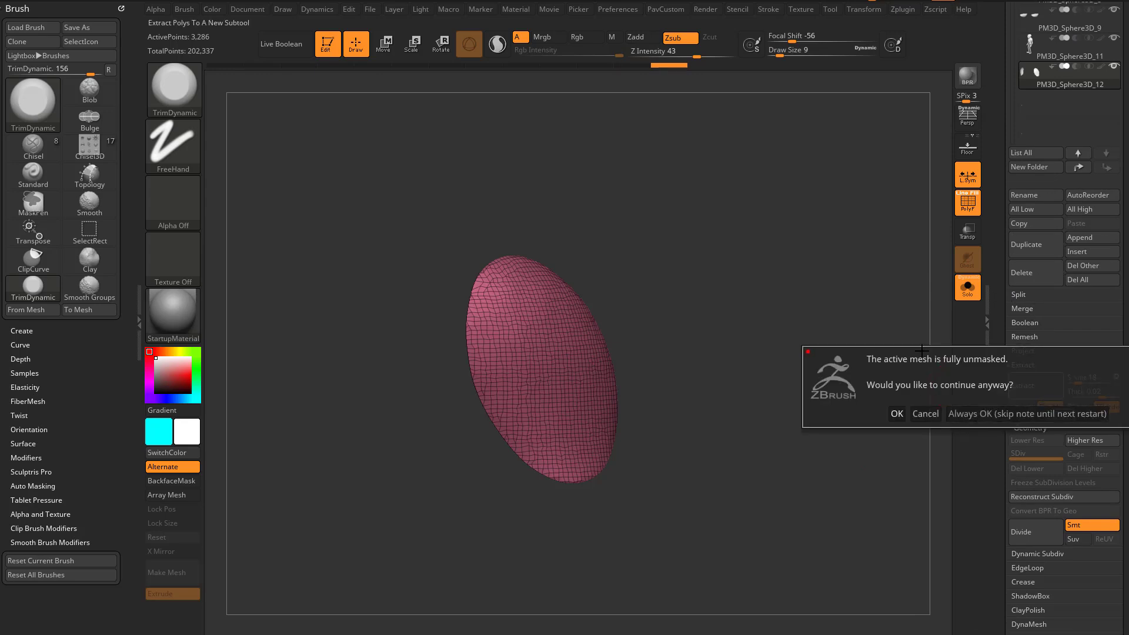
pyautogui.click(966, 410)
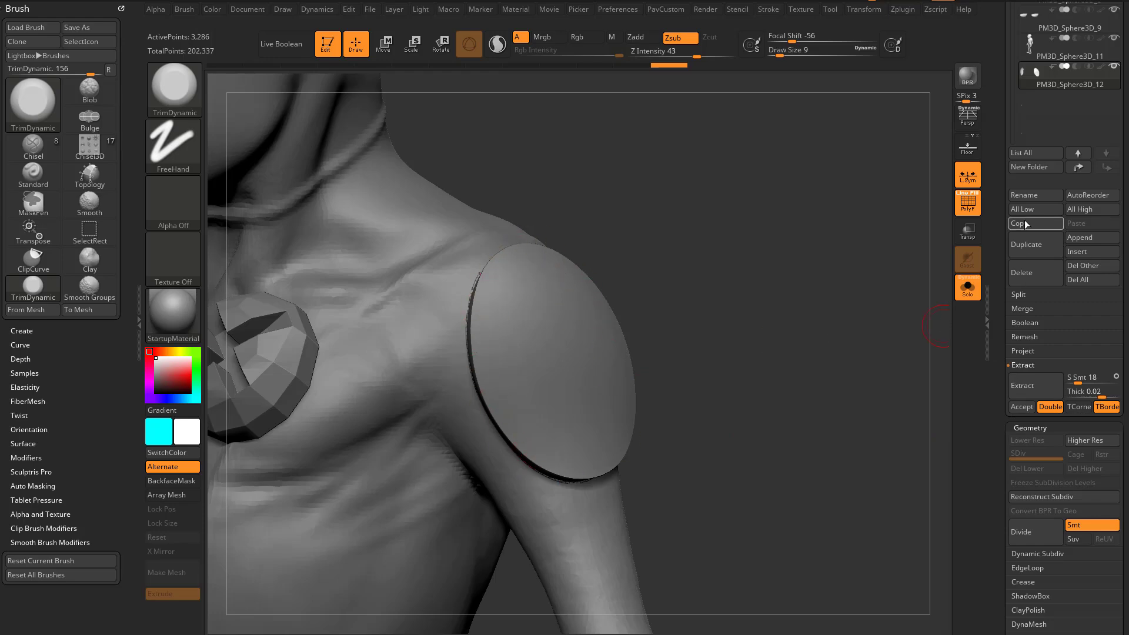
pyautogui.click(1022, 407)
pyautogui.moveTo(844, 366); pyautogui.dragTo(737, 363)
pyautogui.moveTo(470, 407); pyautogui.dragTo(805, 394)
pyautogui.moveTo(779, 350)
pyautogui.mouseDown()
pyautogui.moveTo(865, 333)
pyautogui.moveTo(782, 357)
pyautogui.moveTo(799, 357)
pyautogui.mouseUp()
# Delete the newly extracted pads and the shoulder patch subtool they came from
pyautogui.moveTo(1012, 127); pyautogui.dragTo(1031, 368)
pyautogui.click(1040, 422)
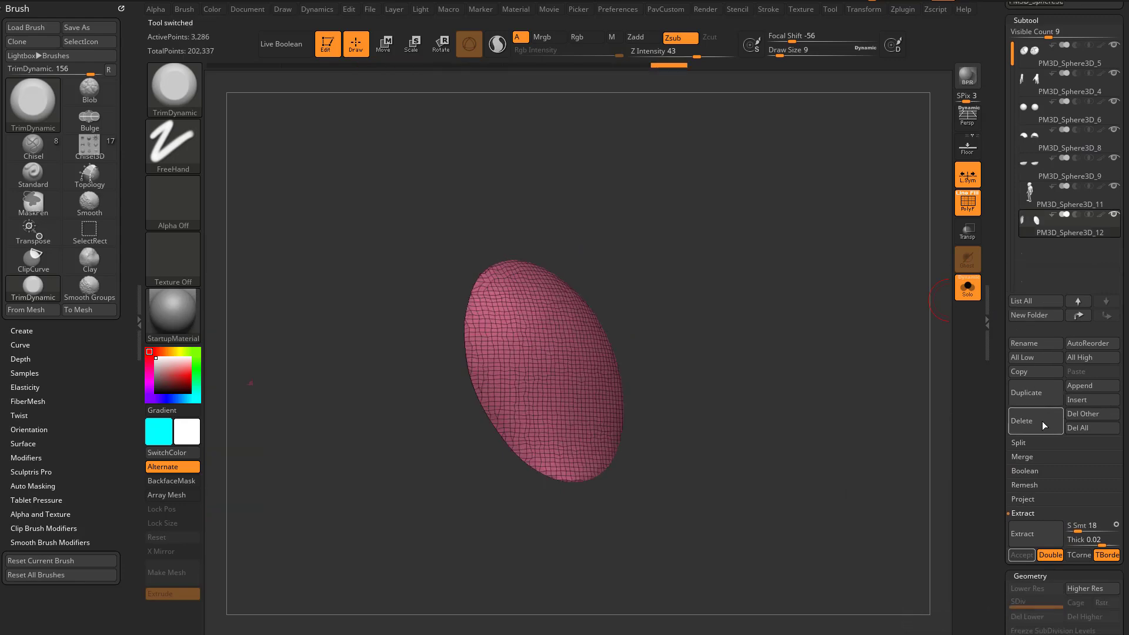
pyautogui.moveTo(1023, 214)
pyautogui.moveTo(848, 309); pyautogui.dragTo(832, 313)
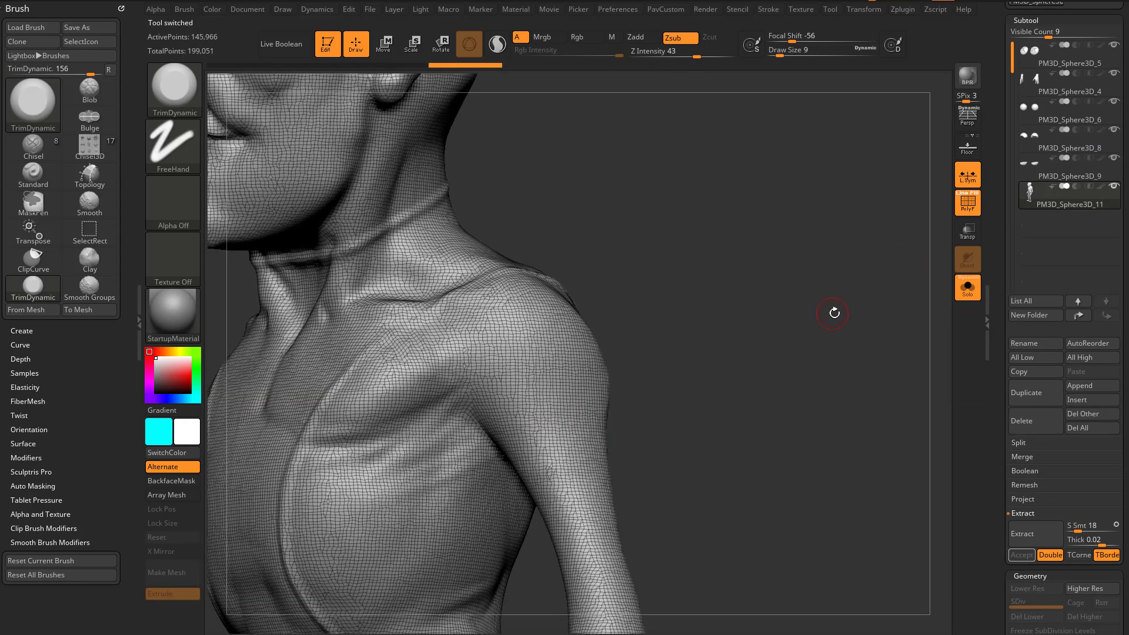
# Duplicate the body subtool again and mask an oval area over the shoulder
pyautogui.click(1043, 389)
pyautogui.moveTo(917, 355); pyautogui.dragTo(891, 366)
pyautogui.press('s')
pyautogui.moveTo(543, 344)
pyautogui.mouseDown()
pyautogui.moveTo(506, 306)
pyautogui.moveTo(588, 365)
pyautogui.moveTo(530, 400)
pyautogui.moveTo(540, 331)
pyautogui.mouseUp()
# Run Edgeloop Masked Border on the shoulder mask, unhiding the whole mesh first when the command requires it
pyautogui.moveTo(683, 363)
pyautogui.mouseDown()
pyautogui.moveTo(963, 379)
pyautogui.moveTo(1003, 246)
pyautogui.mouseUp()
pyautogui.click(1029, 290)
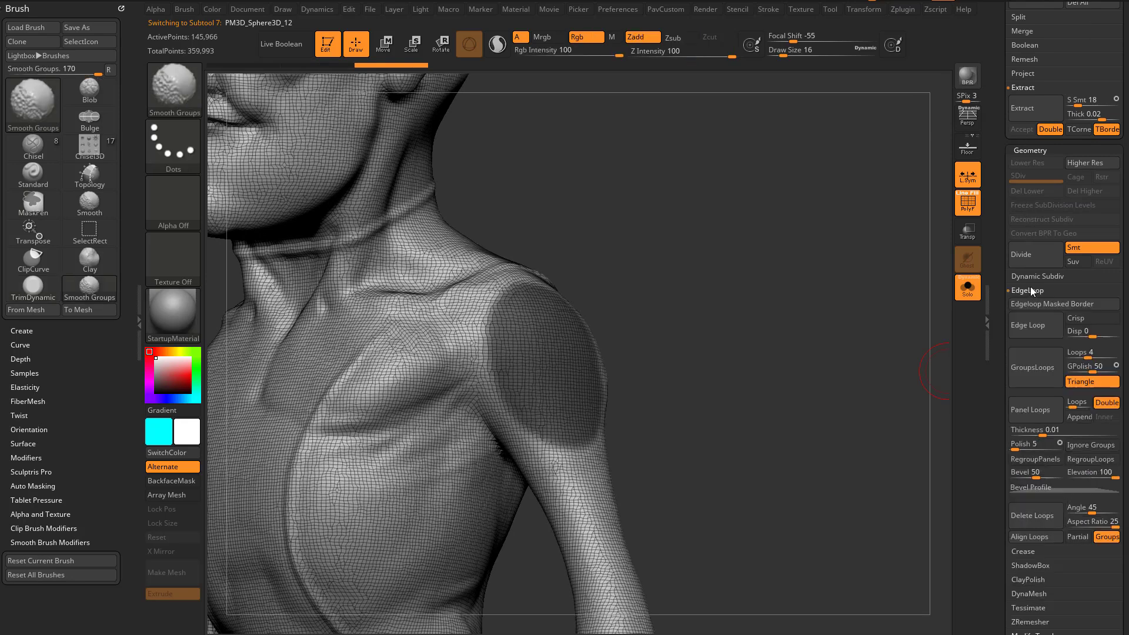
pyautogui.click(1043, 302)
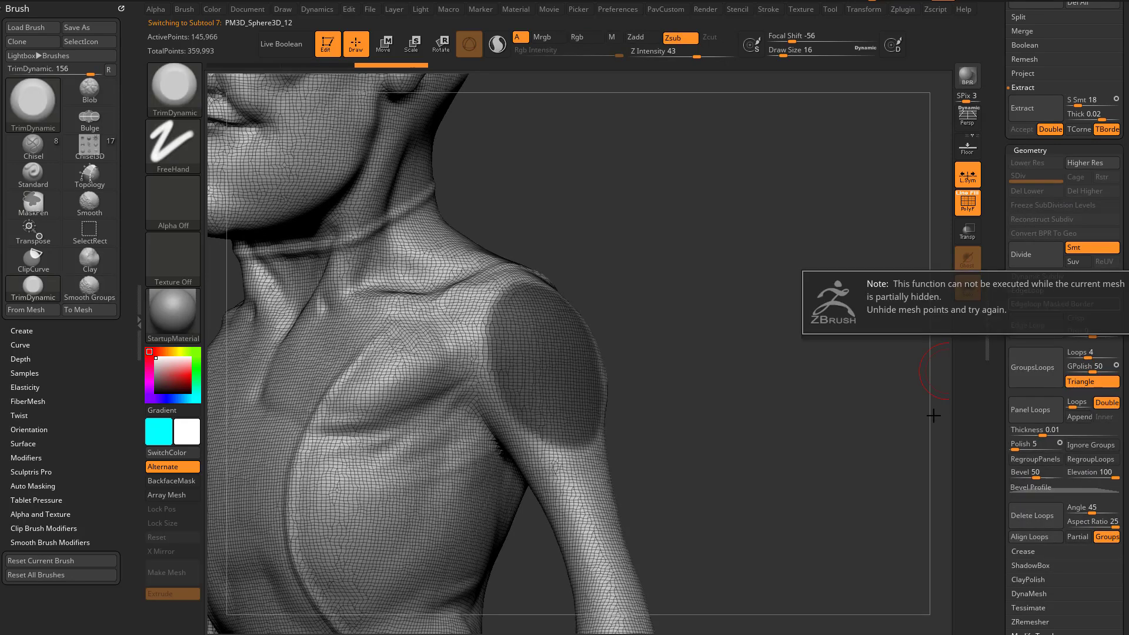
pyautogui.keyDown('ctrl'); pyautogui.keyDown('shift'); pyautogui.click(912, 350); pyautogui.keyUp('shift'); pyautogui.keyUp('ctrl')
pyautogui.click(1034, 307)
pyautogui.moveTo(826, 368)
pyautogui.mouseDown()
pyautogui.moveTo(786, 328)
pyautogui.moveTo(847, 373)
pyautogui.moveTo(839, 354)
pyautogui.moveTo(838, 367)
pyautogui.mouseUp()
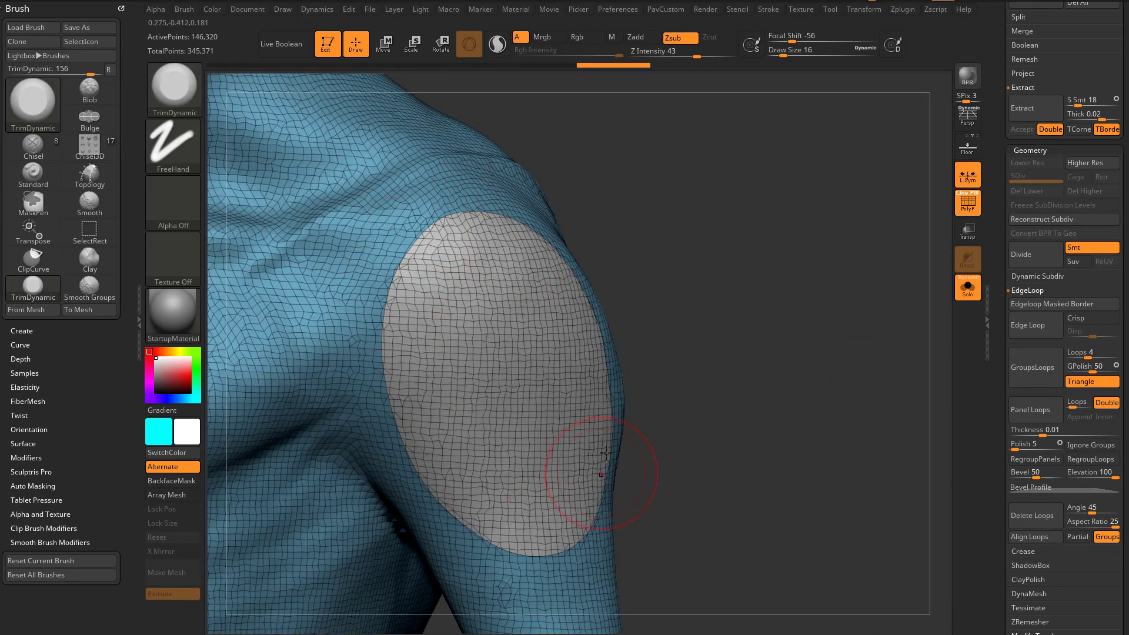
# Hide everything on the duplicated body except the oval shoulder polygroup
pyautogui.moveTo(688, 335)
pyautogui.mouseDown()
pyautogui.moveTo(758, 340)
pyautogui.moveTo(687, 345)
pyautogui.mouseUp()
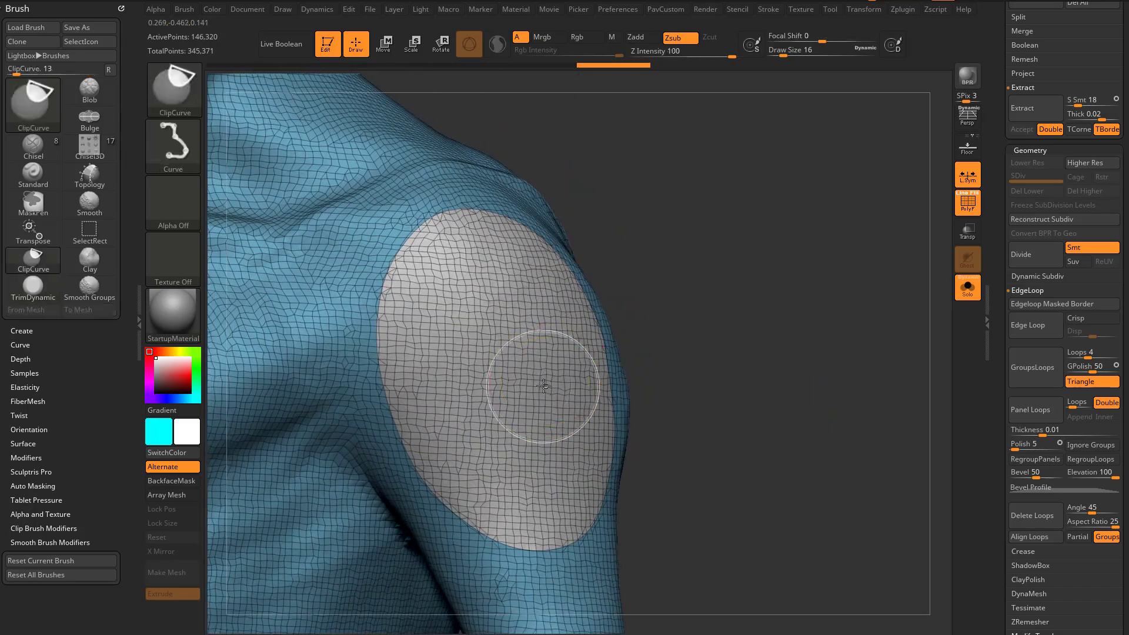
pyautogui.keyDown('ctrl'); pyautogui.keyDown('shift'); pyautogui.click(541, 385); pyautogui.keyUp('shift'); pyautogui.keyUp('ctrl')
pyautogui.keyDown('ctrl'); pyautogui.keyDown('shift'); pyautogui.click(774, 325); pyautogui.keyUp('shift'); pyautogui.keyUp('ctrl')
pyautogui.moveTo(825, 335)
pyautogui.keyDown('alt'); pyautogui.mouseDown()
pyautogui.moveTo(759, 299)
pyautogui.moveTo(786, 282)
pyautogui.moveTo(807, 363)
pyautogui.moveTo(741, 323)
pyautogui.moveTo(783, 344)
pyautogui.mouseUp(); pyautogui.keyUp('alt')
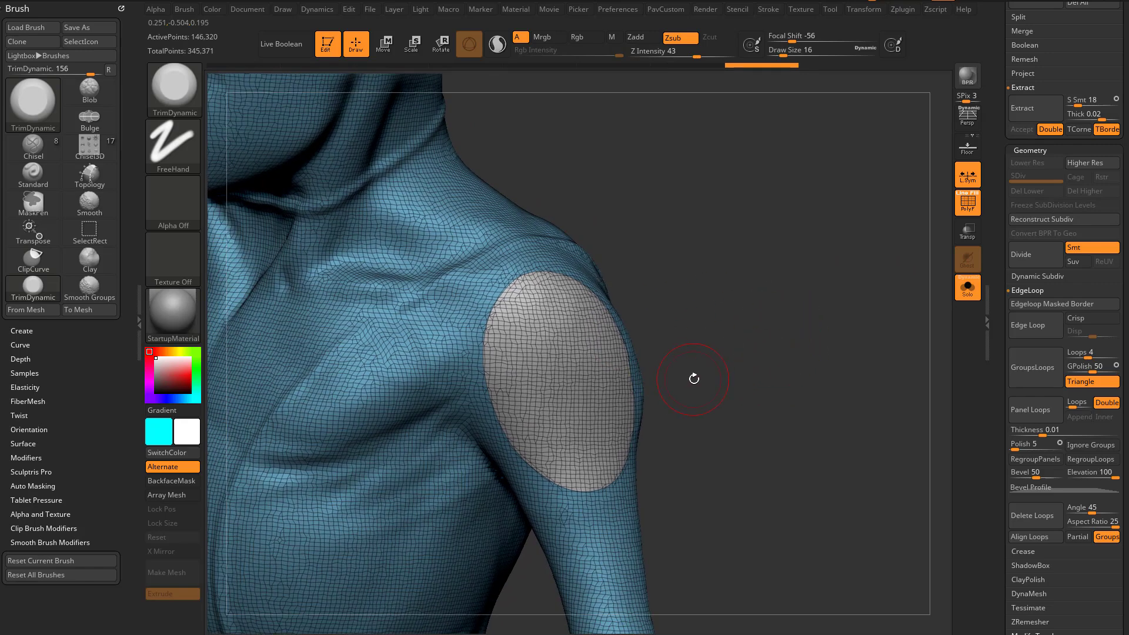
pyautogui.keyDown('ctrl'); pyautogui.keyDown('shift'); pyautogui.click(571, 353); pyautogui.keyUp('shift'); pyautogui.keyUp('ctrl')
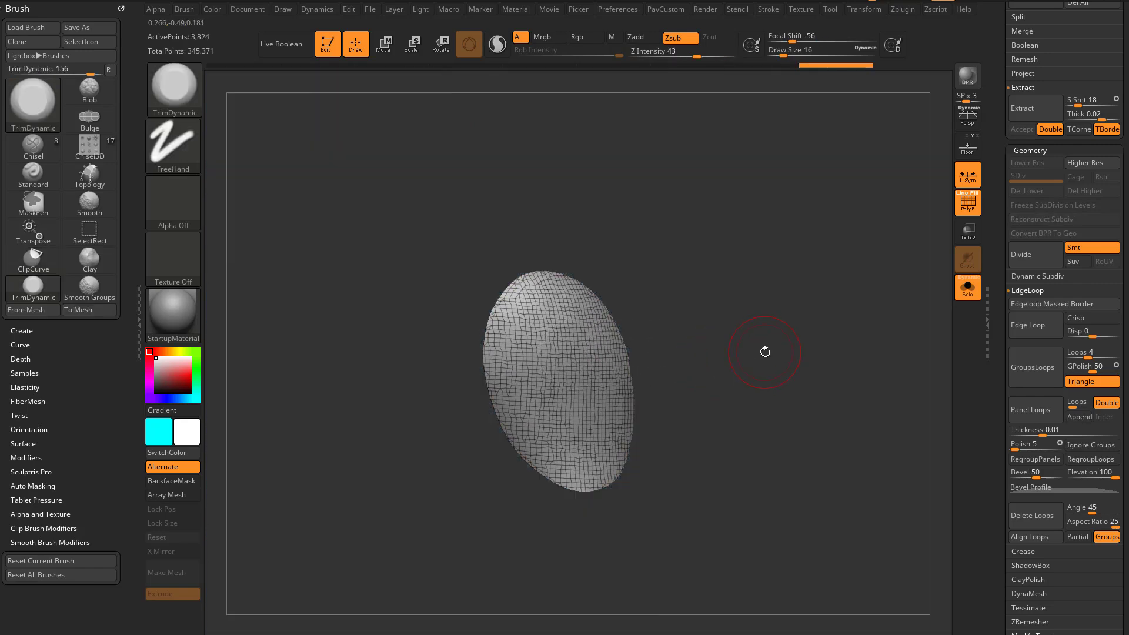
# Delete the hidden body geometry from the duplicate, keeping only the shoulder patches
pyautogui.press('space')
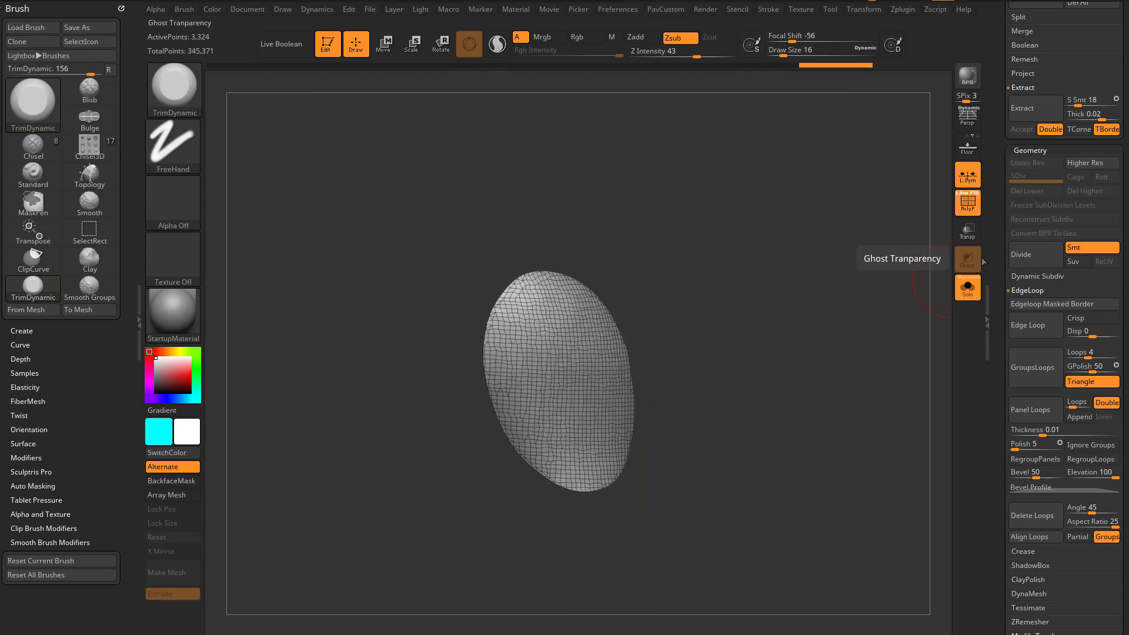
pyautogui.scroll(-5, 1003, 261)
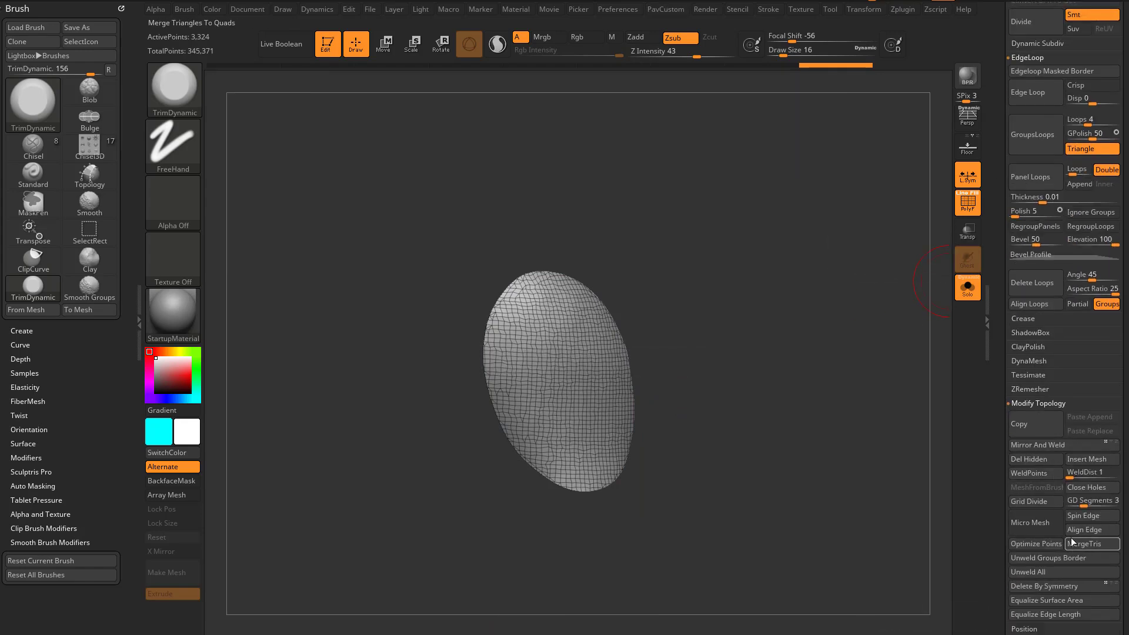
pyautogui.click(1046, 462)
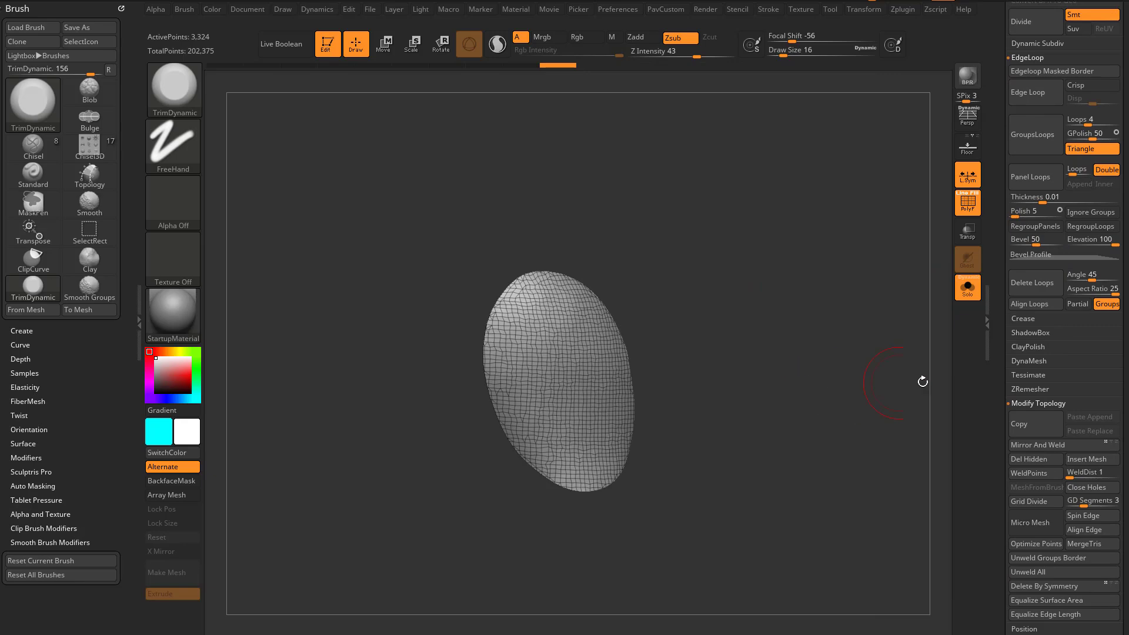
# ZRemesh the oval shoulder patches repeatedly with the Half polygon count option to get a coarse, clean-edged grid
pyautogui.scroll(-7, 1002, 408)
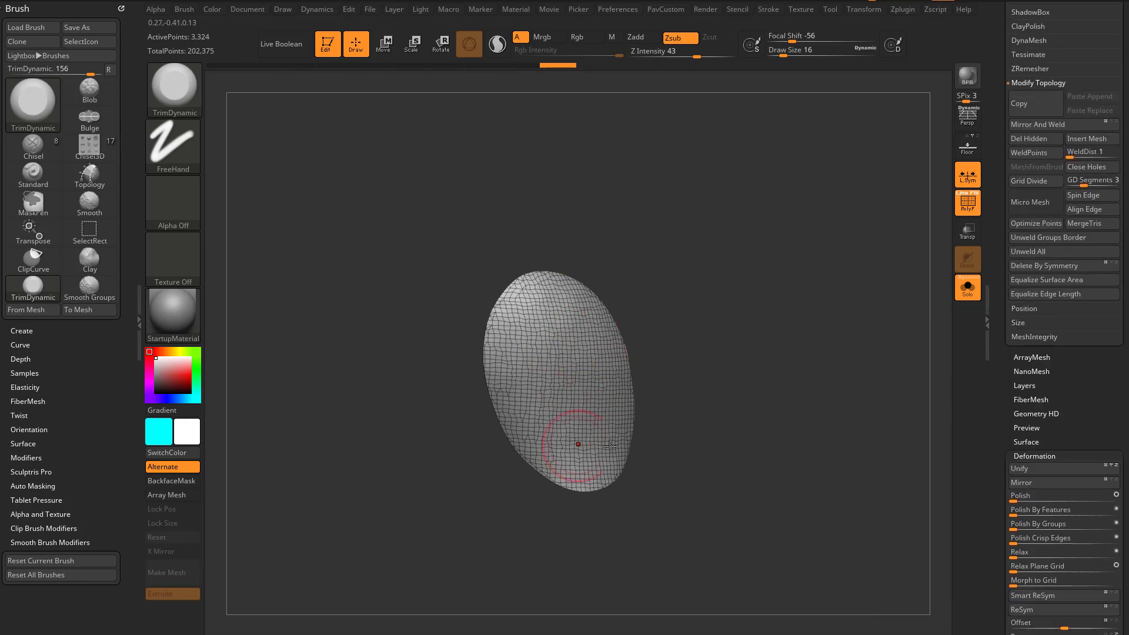
pyautogui.scroll(3, 1022, 379)
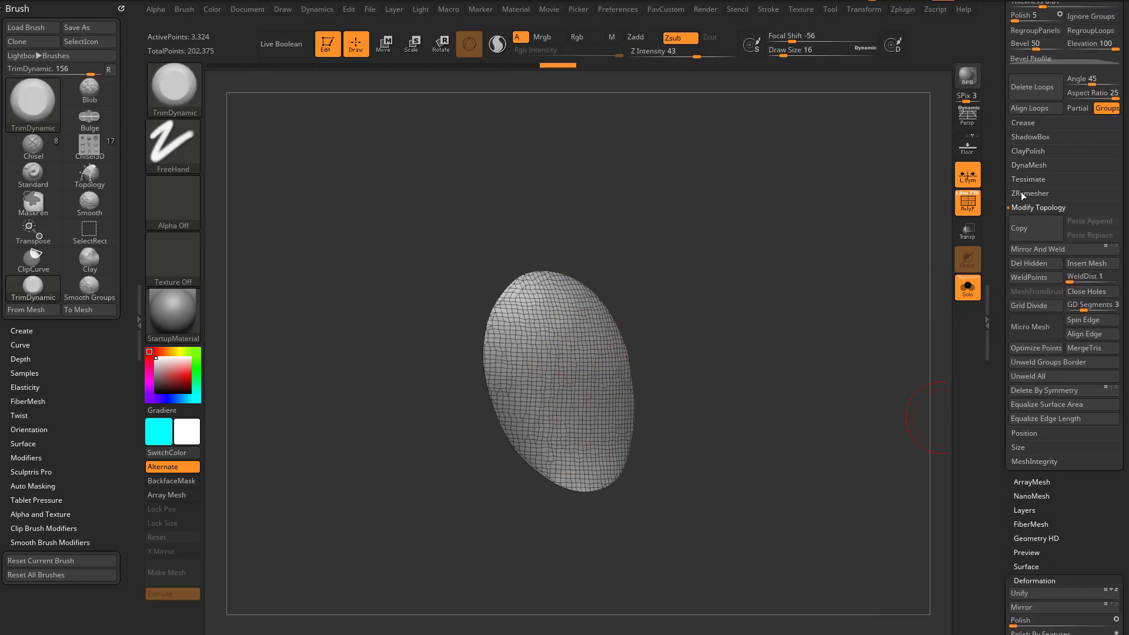
pyautogui.click(1022, 191)
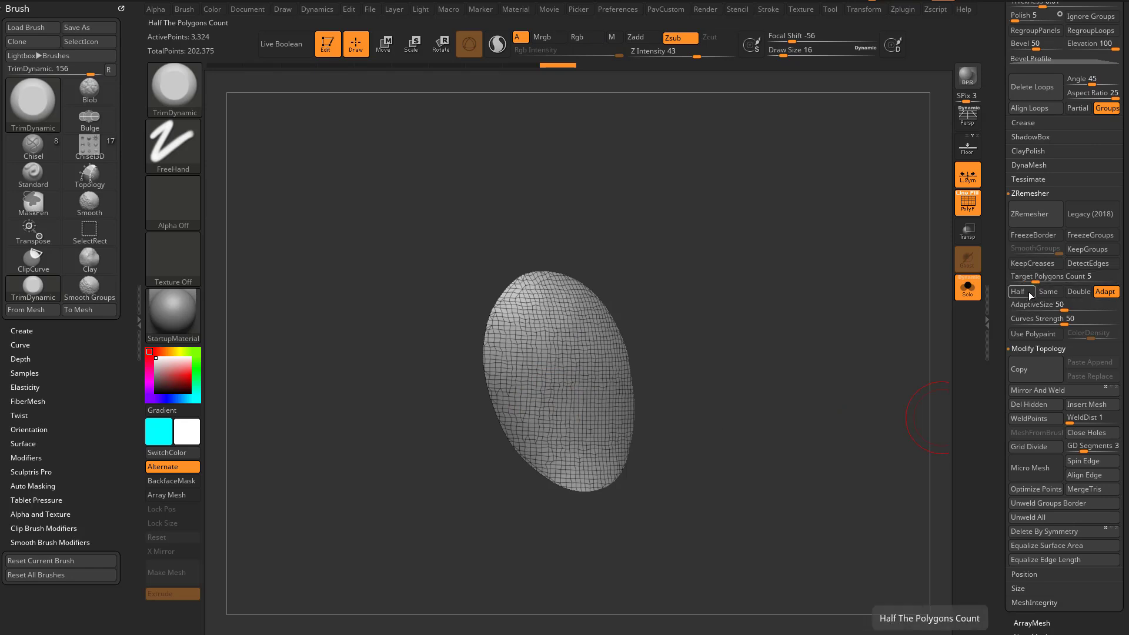
pyautogui.click(1029, 293)
pyautogui.click(1031, 221)
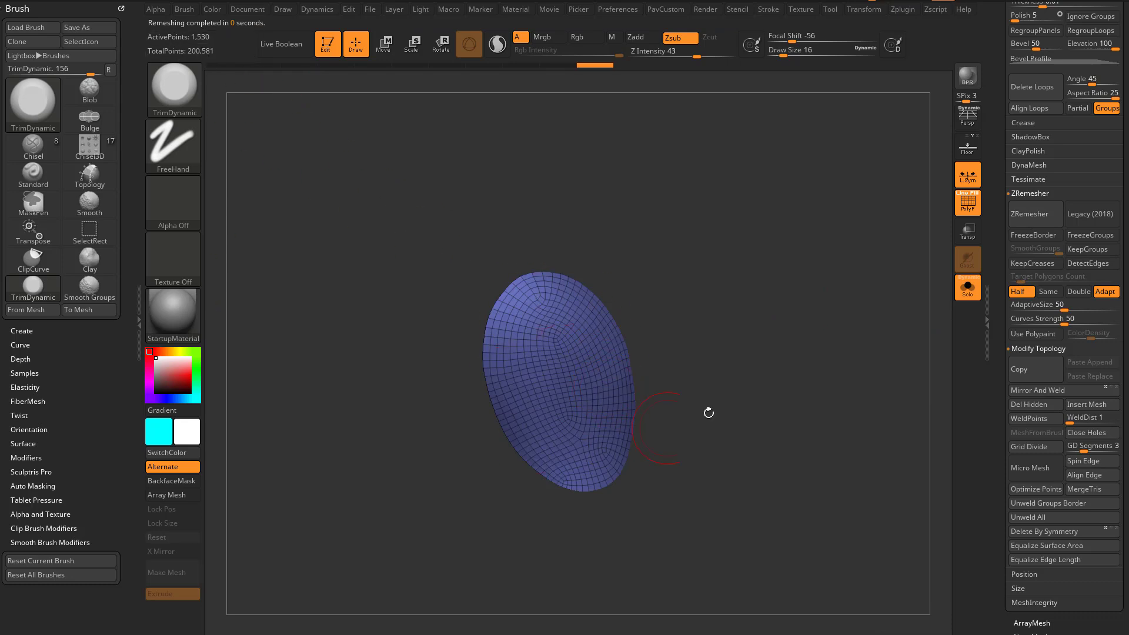
pyautogui.click(1028, 214)
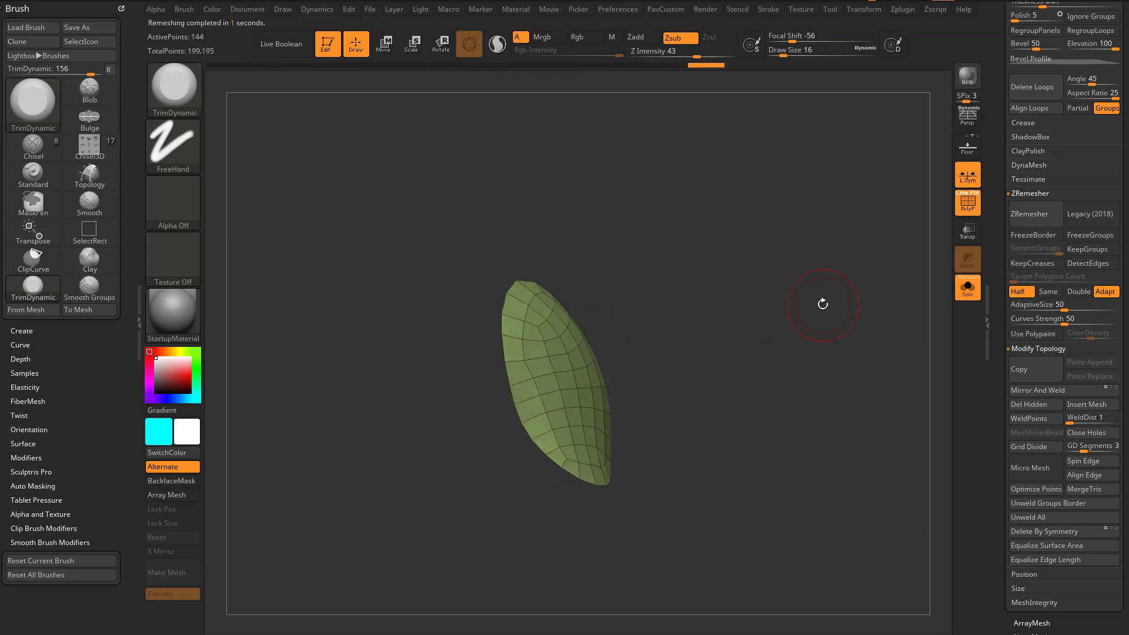
# Give the remeshed shoulder patches thickness with the ZModeler brush, using QMesh with the Polygroup All target
pyautogui.moveTo(823, 305); pyautogui.dragTo(824, 333)
pyautogui.press('b')
pyautogui.press('z')
pyautogui.press('m')
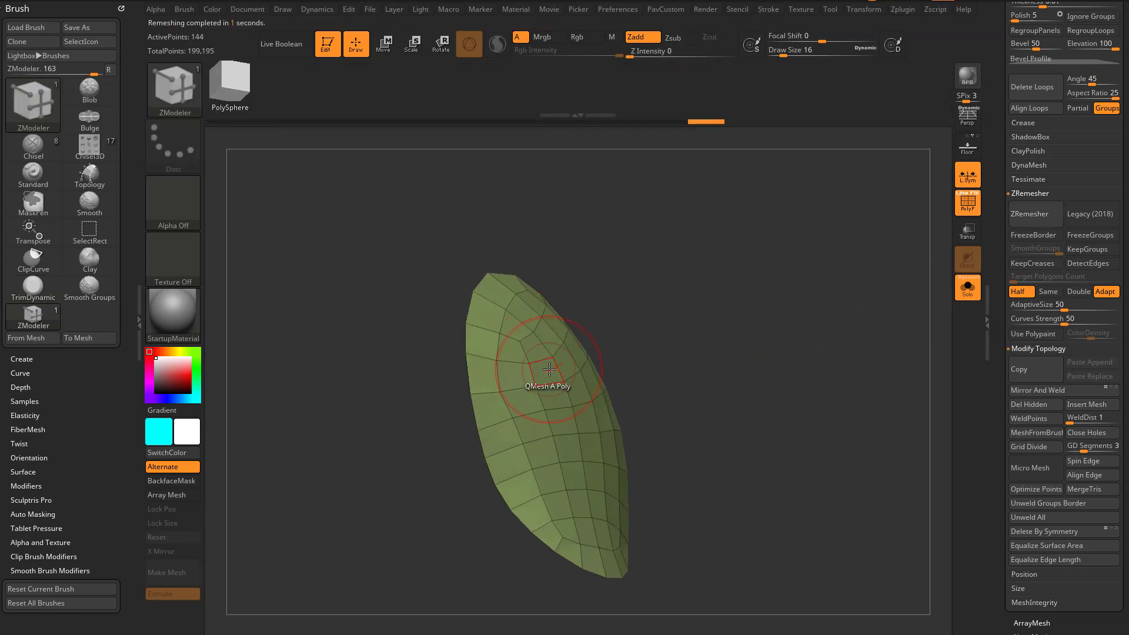
pyautogui.press('b')
pyautogui.press('Escape')
pyautogui.press('space')
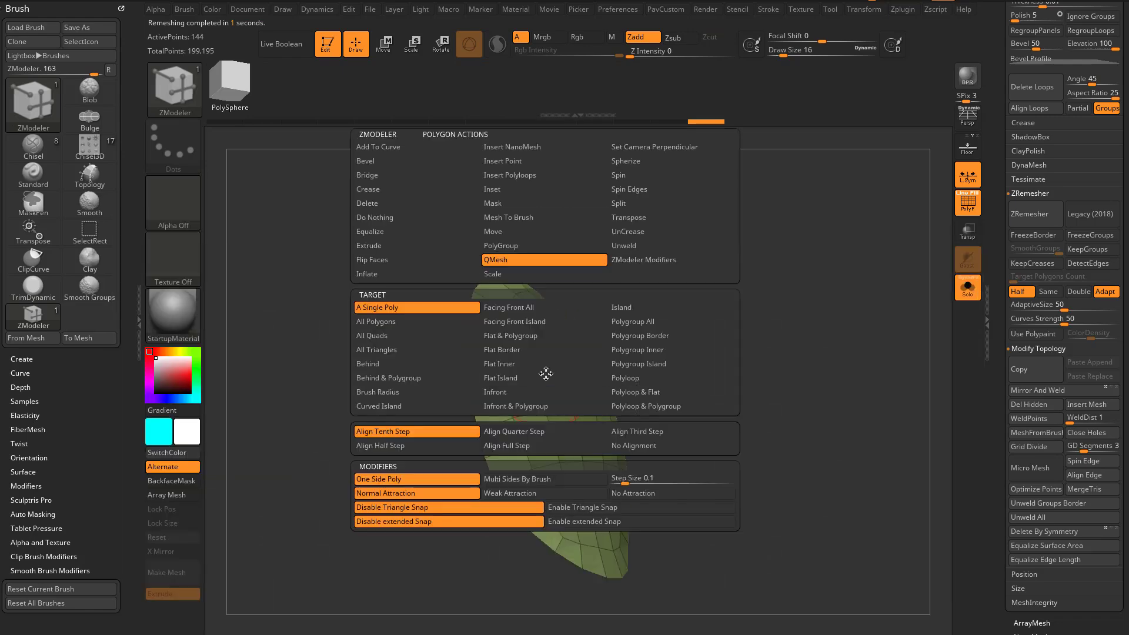
pyautogui.press('space')
pyautogui.click(556, 397)
pyautogui.moveTo(565, 397); pyautogui.dragTo(594, 378)
pyautogui.keyDown('alt'); pyautogui.moveTo(743, 365); pyautogui.dragTo(830, 353); pyautogui.keyUp('alt')
# Turn off Solo to show the whole character, and bevel the shoulder pad's rim edge with ZModeler
pyautogui.click(960, 296)
pyautogui.click(966, 206)
pyautogui.click(965, 206)
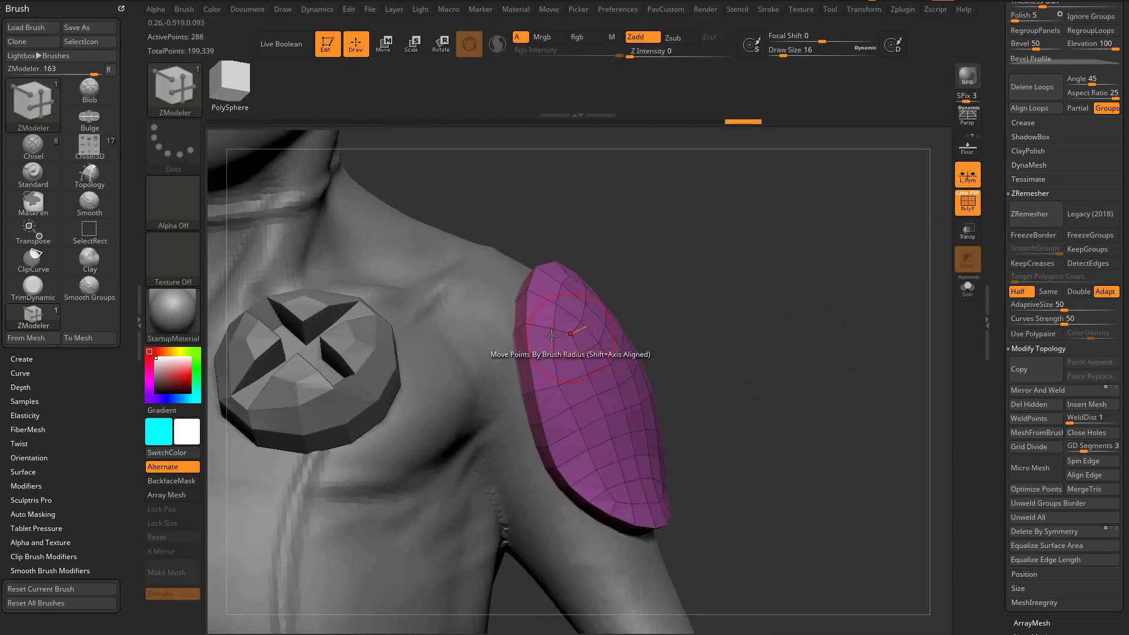
pyautogui.press('space')
pyautogui.press('space')
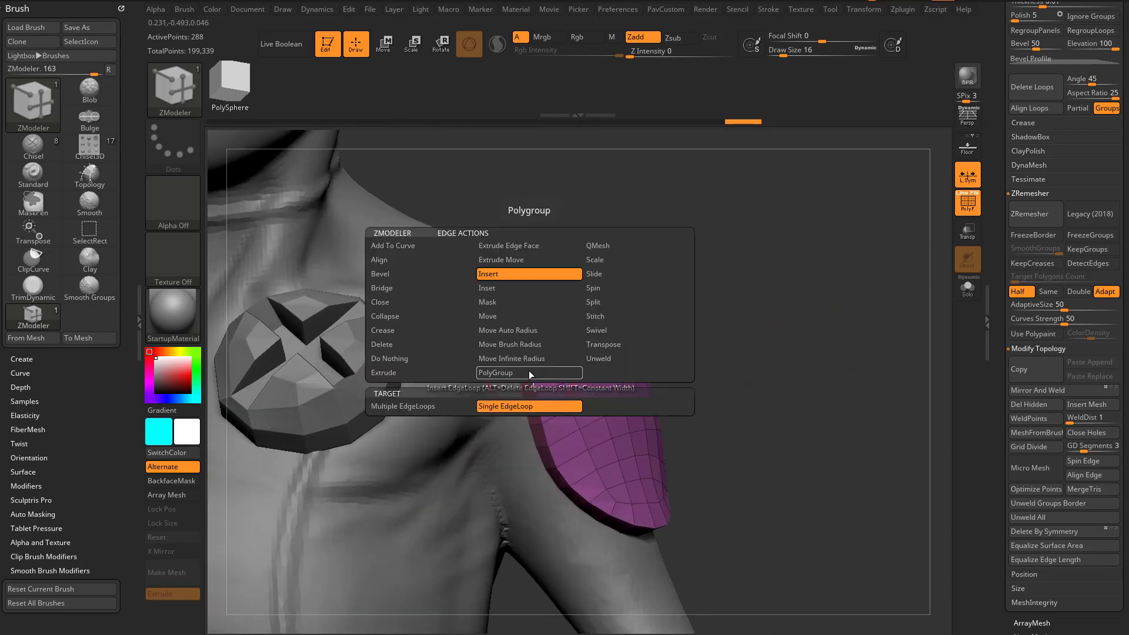
pyautogui.click(393, 289)
pyautogui.click(393, 275)
pyautogui.moveTo(530, 373); pyautogui.dragTo(532, 382)
pyautogui.moveTo(815, 341); pyautogui.dragTo(700, 356)
# Mark a group of polygons in the middle of the shoulder pad and QMesh them inward to cut a hole through it
pyautogui.moveTo(625, 375)
pyautogui.keyDown('alt'); pyautogui.mouseDown()
pyautogui.moveTo(670, 408)
pyautogui.moveTo(659, 367)
pyautogui.mouseUp(); pyautogui.keyUp('alt')
pyautogui.press('space')
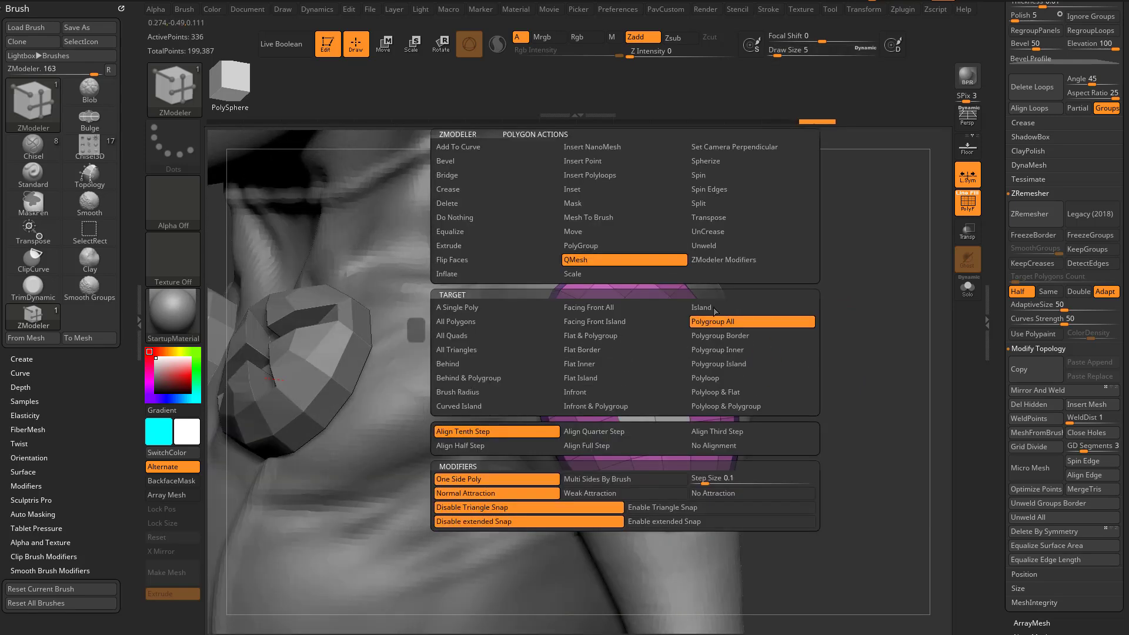
pyautogui.moveTo(821, 333); pyautogui.dragTo(779, 340)
pyautogui.moveTo(636, 386); pyautogui.dragTo(565, 407)
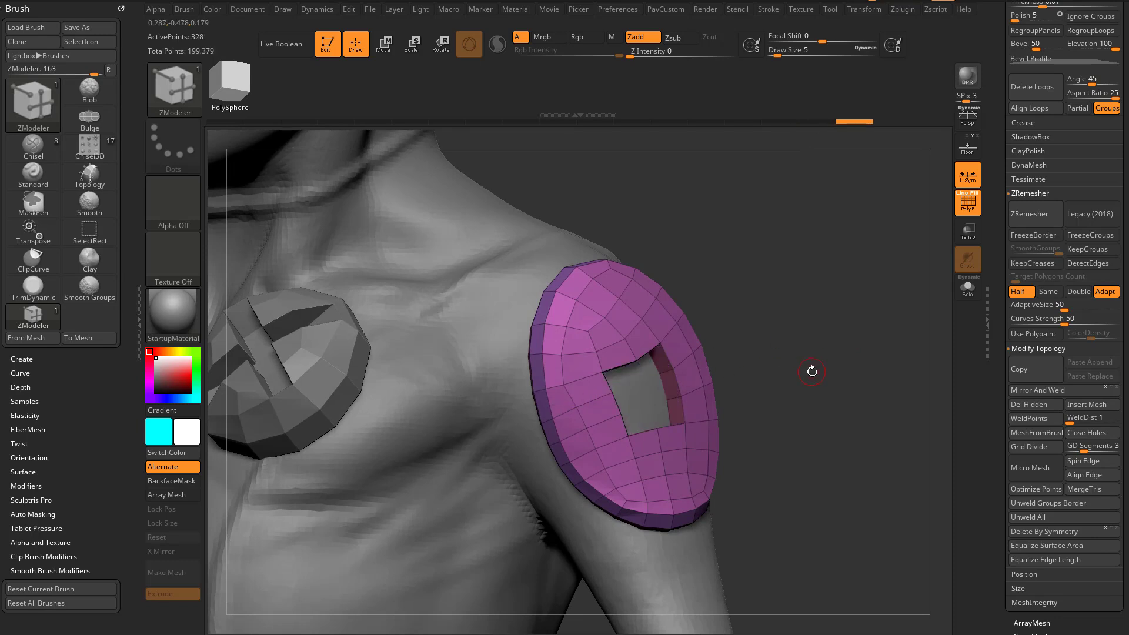
# Turn on Dynamic Subdiv for the shoulder pad and set SmoothSubdiv to 3
pyautogui.click(1027, 122)
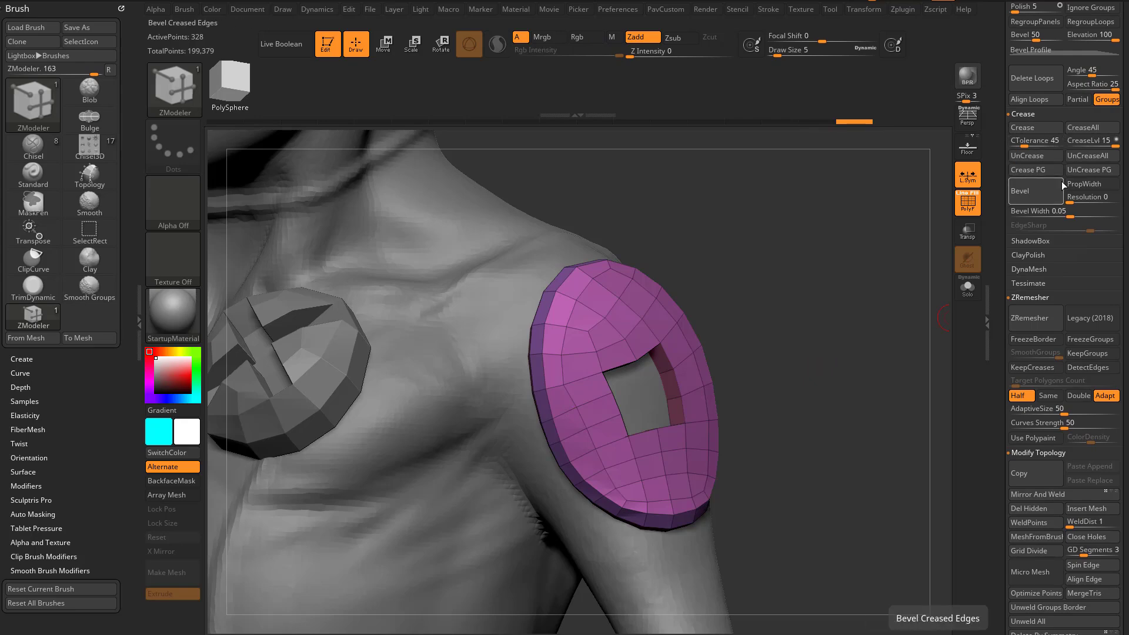
pyautogui.scroll(5, 1009, 243)
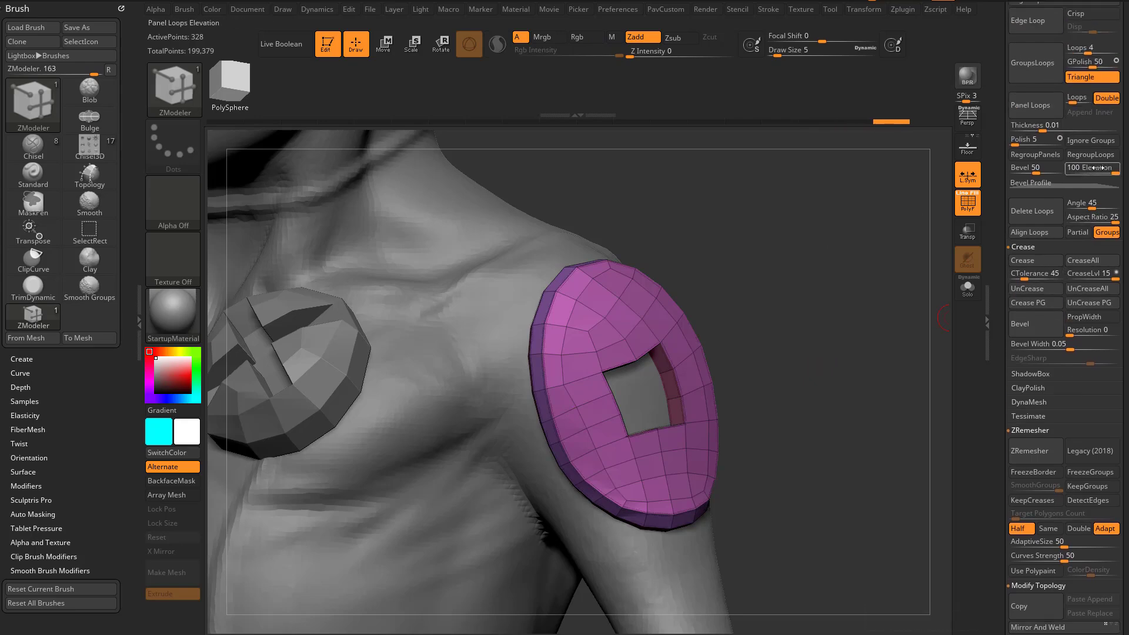
pyautogui.moveTo(998, 102); pyautogui.dragTo(997, 275)
pyautogui.click(1038, 143)
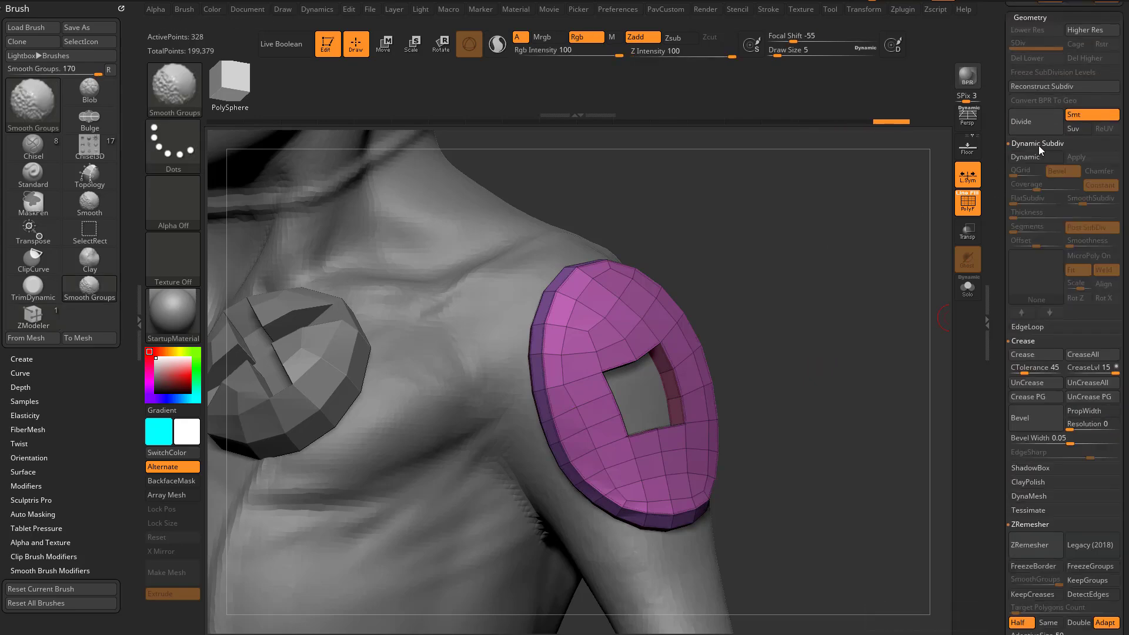
pyautogui.click(1048, 158)
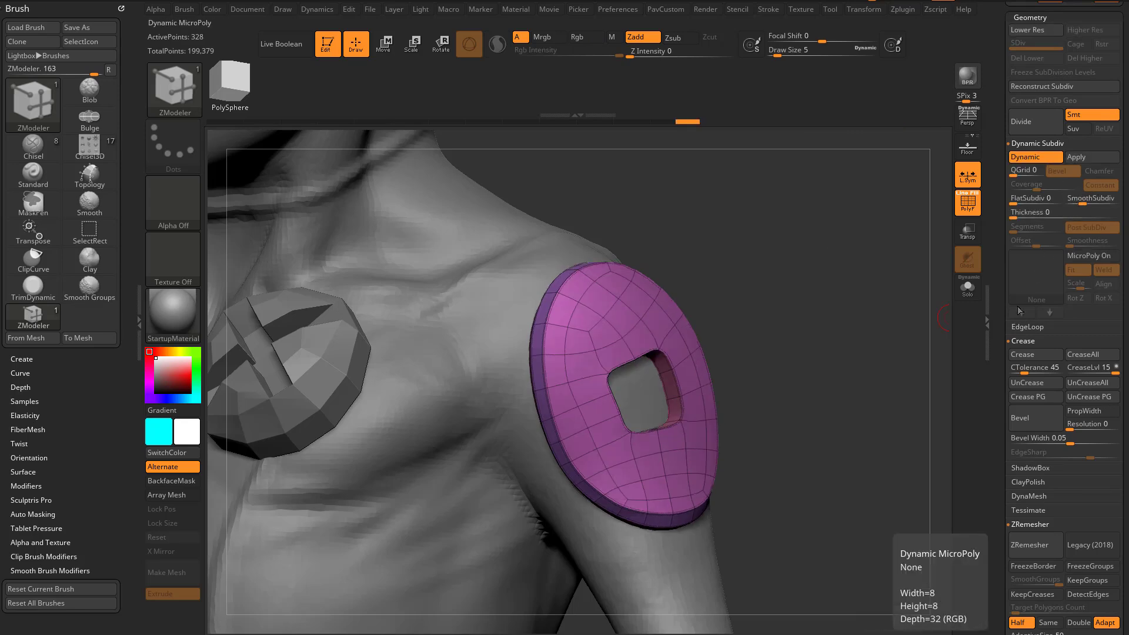
pyautogui.click(1088, 202)
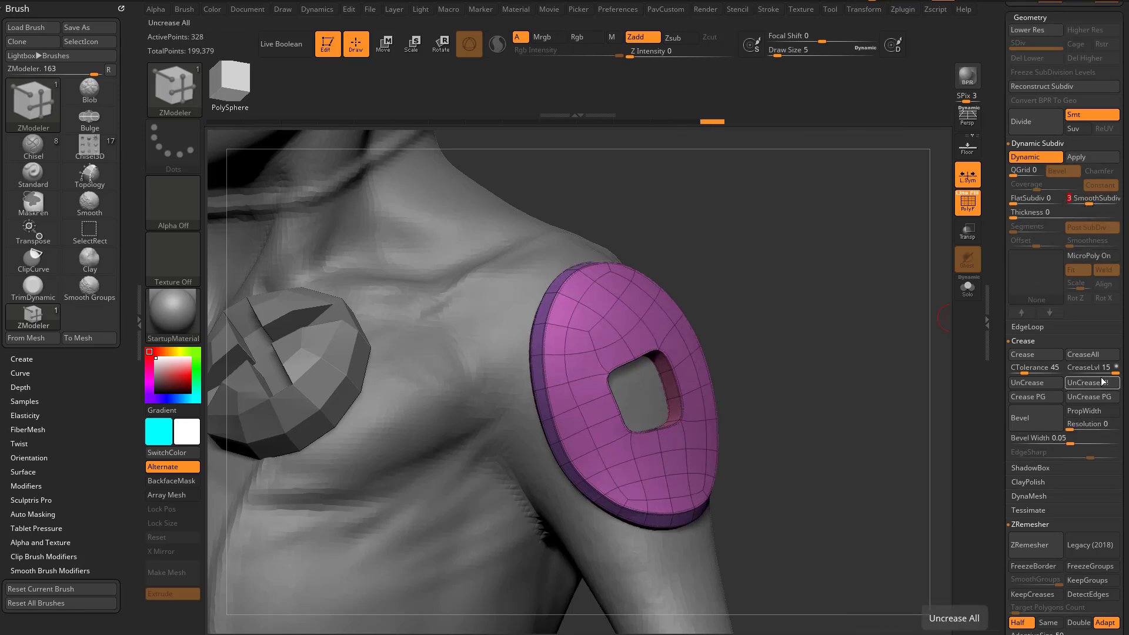
# Set the shoulder pad's CreaseLvl to 2 and turn off the polyframe display
pyautogui.click(1081, 373)
pyautogui.moveTo(1077, 374); pyautogui.dragTo(1075, 374)
pyautogui.keyDown('alt'); pyautogui.moveTo(925, 282); pyautogui.dragTo(873, 279); pyautogui.keyUp('alt')
pyautogui.click(968, 204)
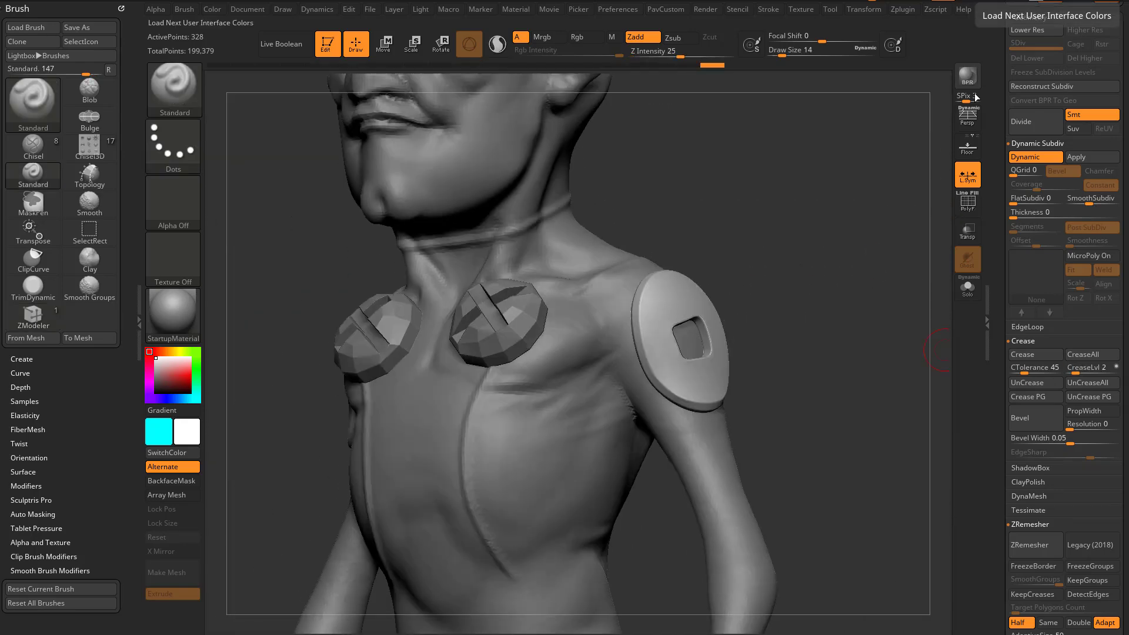
# Duplicate the body subtool again, isolate it in Solo mode and turn on its polyframe display
pyautogui.moveTo(890, 427)
pyautogui.mouseDown()
pyautogui.moveTo(852, 373)
pyautogui.moveTo(865, 396)
pyautogui.moveTo(786, 396)
pyautogui.moveTo(573, 282)
pyautogui.mouseUp()
pyautogui.keyDown('alt'); pyautogui.click(543, 248); pyautogui.keyUp('alt')
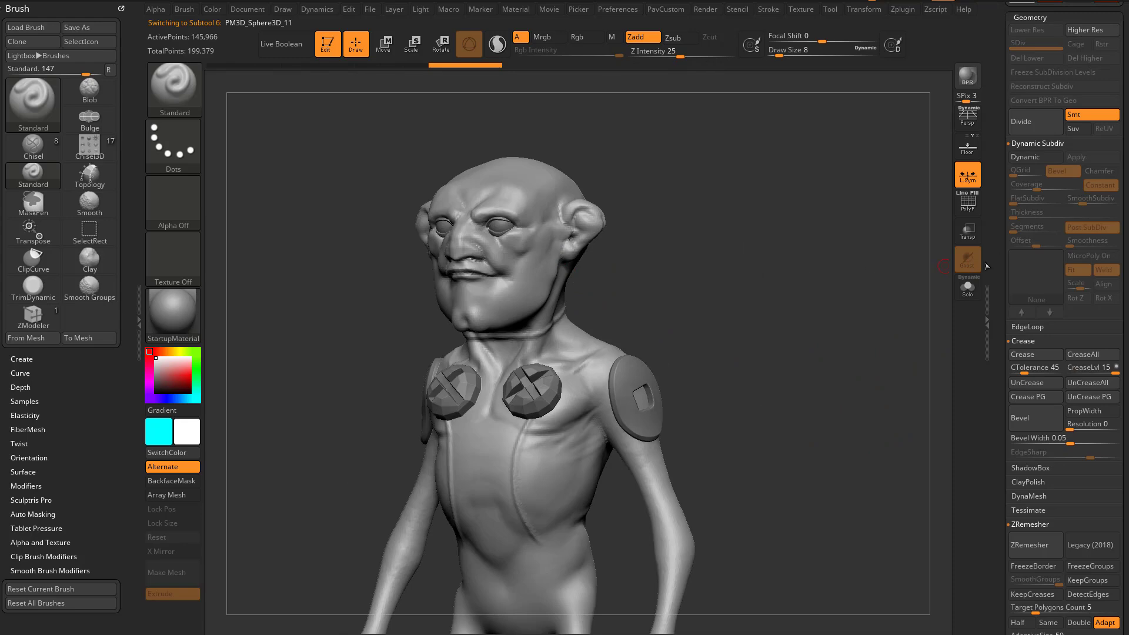
pyautogui.scroll(10, 1040, 409)
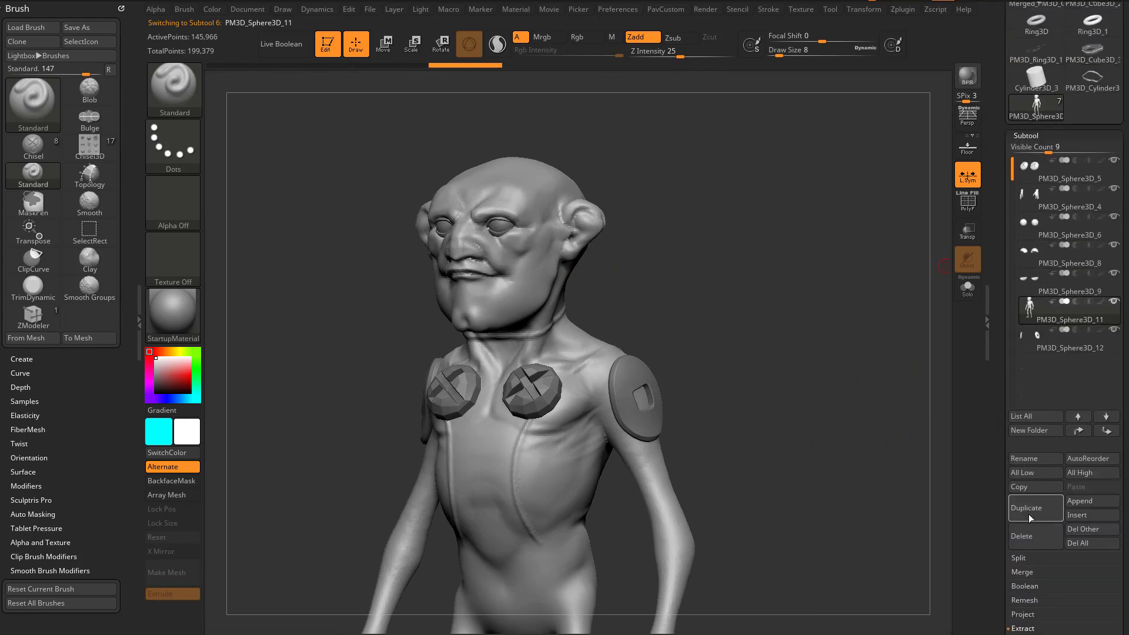
pyautogui.click(1030, 517)
pyautogui.click(967, 288)
pyautogui.keyDown('shift'); pyautogui.moveTo(749, 343); pyautogui.dragTo(782, 315); pyautogui.keyUp('shift')
pyautogui.click(967, 204)
pyautogui.keyDown('alt'); pyautogui.moveTo(840, 382); pyautogui.dragTo(853, 314); pyautogui.keyUp('alt')
# Enable Use Polypaint in the ZRemesher settings for the isolated body
pyautogui.moveTo(1006, 393); pyautogui.dragTo(1006, 275)
pyautogui.scroll(-10, 1006, 276)
pyautogui.scroll(-1, 993, 226)
pyautogui.click(1033, 400)
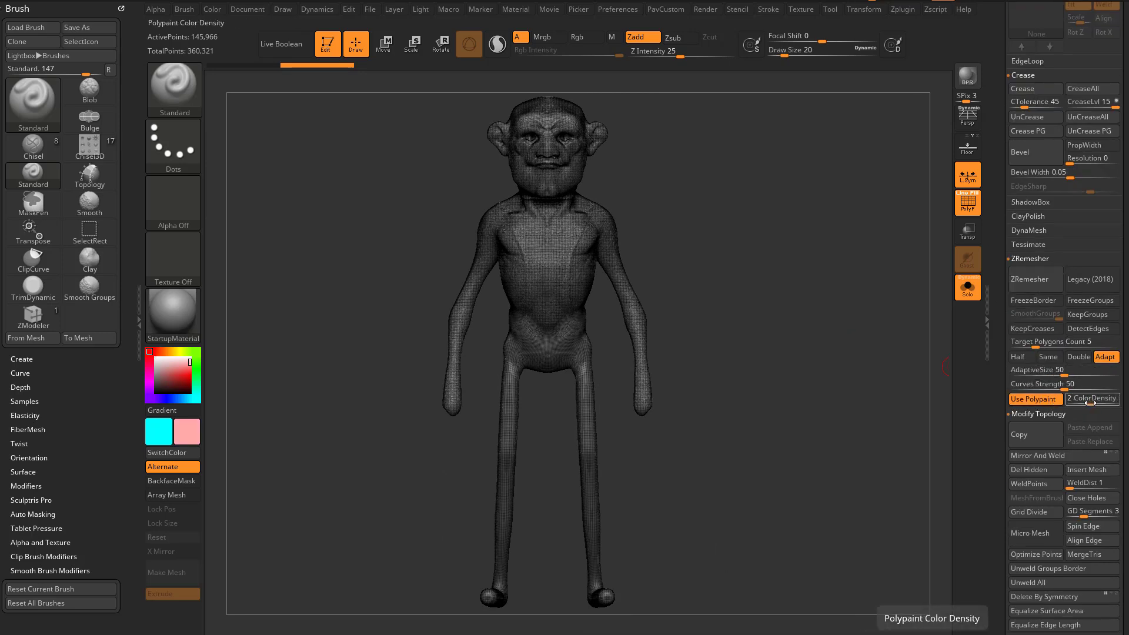
pyautogui.moveTo(753, 379); pyautogui.dragTo(715, 376)
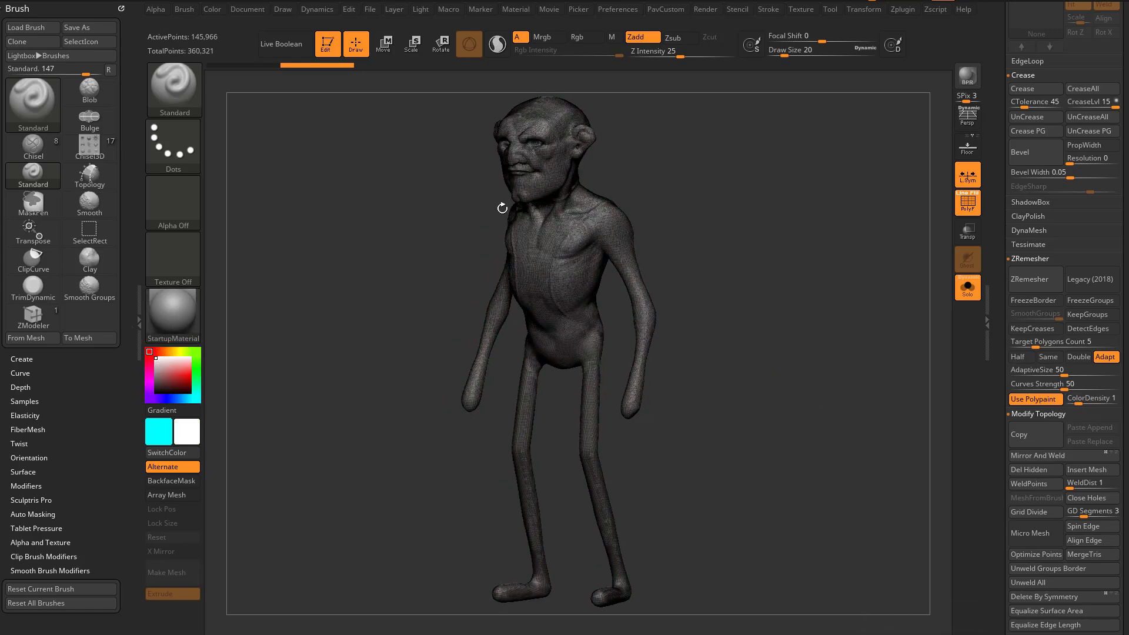
pyautogui.moveTo(500, 207); pyautogui.dragTo(424, 161)
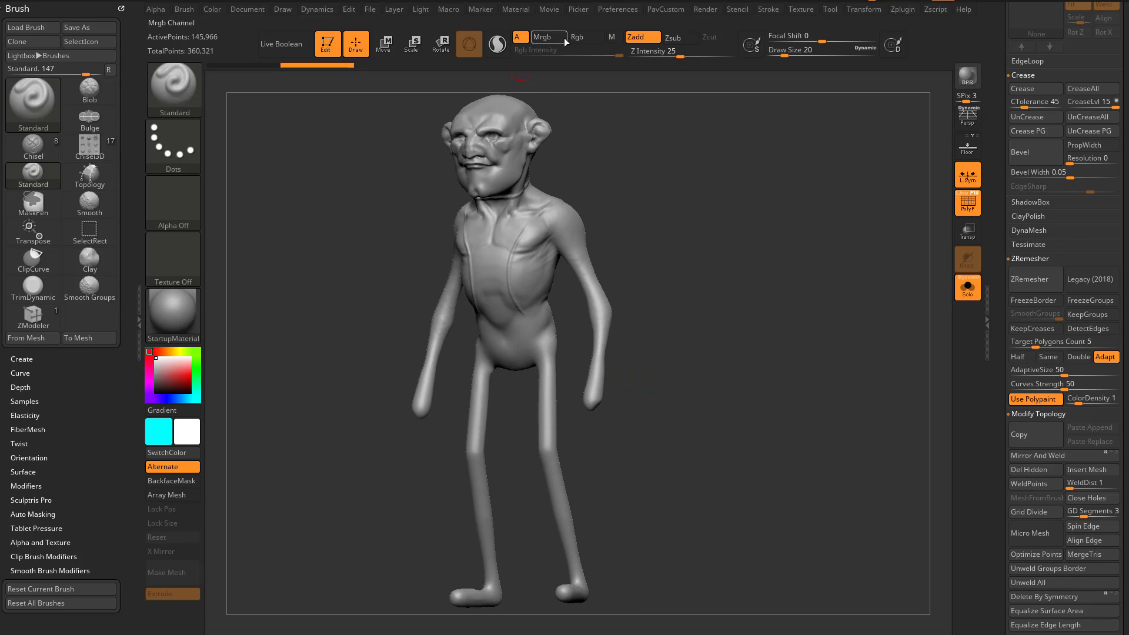
# Activate Rgb painting and fill the whole body with white
pyautogui.click(584, 39)
pyautogui.click(212, 9)
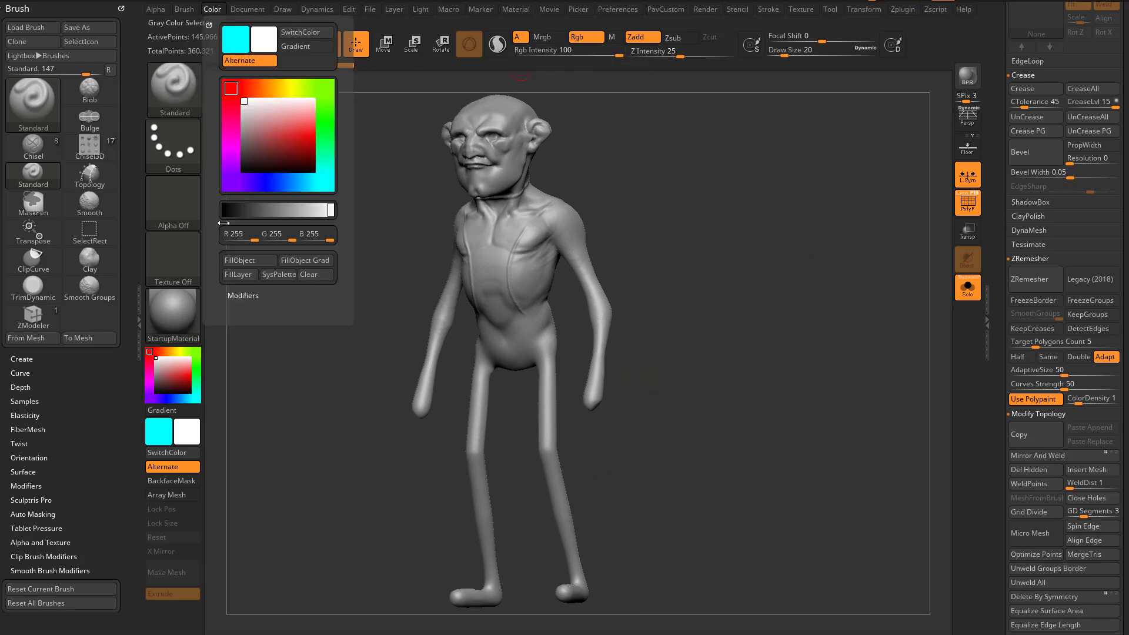
pyautogui.click(234, 260)
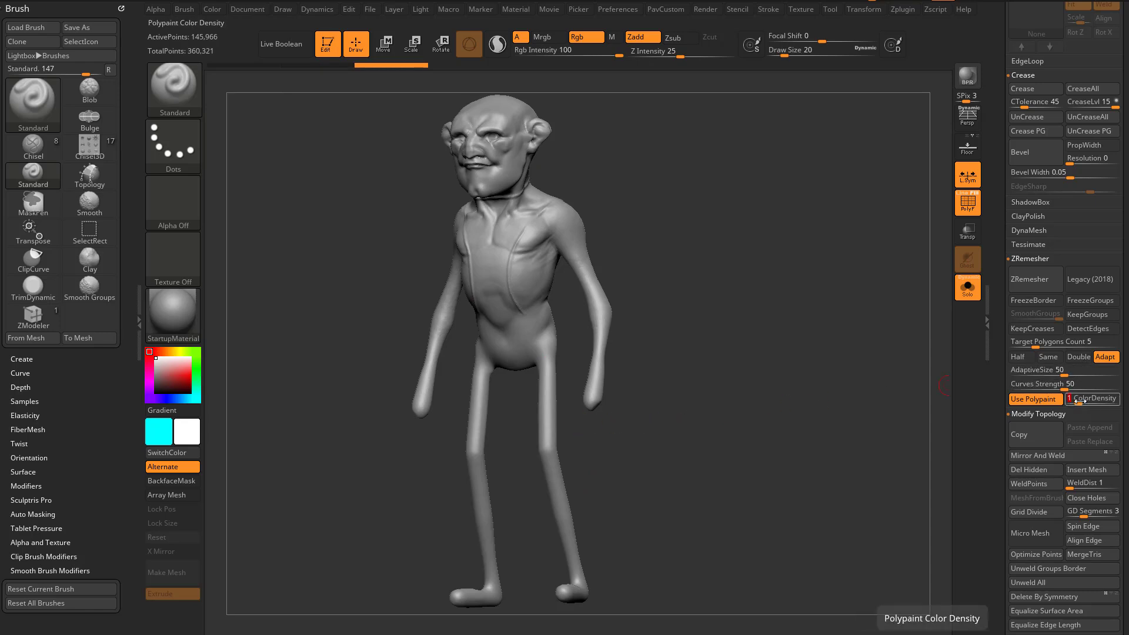
# Set the polypaint ColorDensity to 2 and paint the face and ears pink, undoing the first trial stroke
pyautogui.moveTo(698, 215); pyautogui.dragTo(246, 381)
pyautogui.moveTo(679, 218)
pyautogui.keyDown('alt'); pyautogui.mouseDown()
pyautogui.moveTo(676, 280)
pyautogui.moveTo(618, 283)
pyautogui.mouseUp(); pyautogui.keyUp('alt')
pyautogui.press('s')
pyautogui.moveTo(505, 312)
pyautogui.mouseDown()
pyautogui.moveTo(497, 323)
pyautogui.moveTo(483, 300)
pyautogui.moveTo(490, 290)
pyautogui.moveTo(490, 321)
pyautogui.mouseUp()
pyautogui.hotkey('ctrl', 'z')
pyautogui.moveTo(665, 264); pyautogui.dragTo(609, 270)
pyautogui.moveTo(511, 335); pyautogui.dragTo(535, 335)
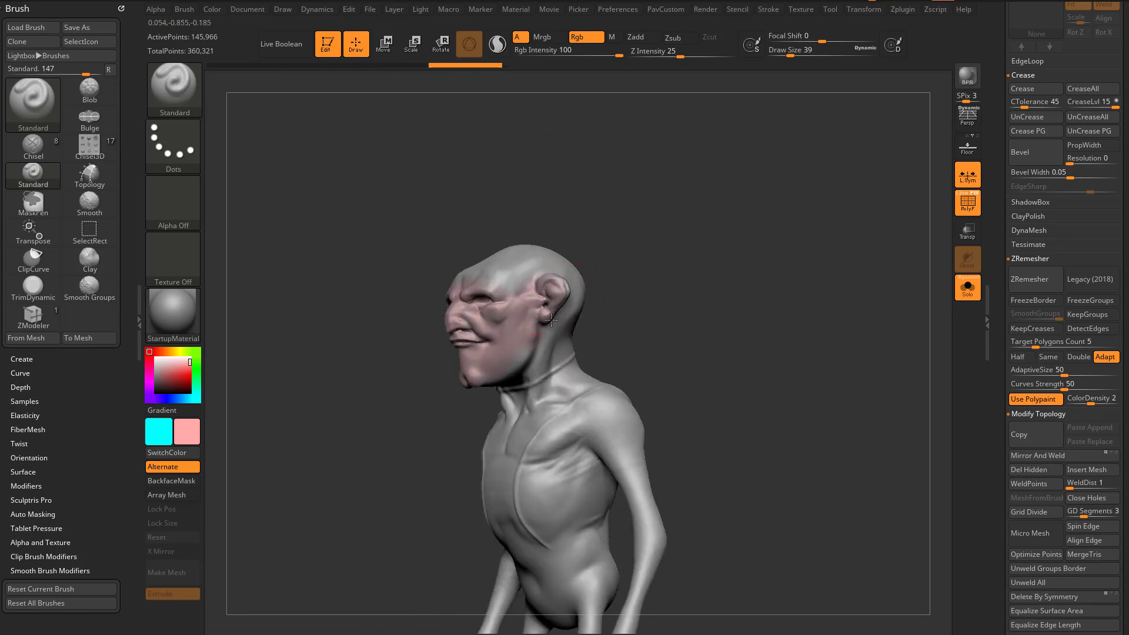
pyautogui.moveTo(496, 293)
pyautogui.mouseDown()
pyautogui.moveTo(560, 271)
pyautogui.moveTo(718, 343)
pyautogui.moveTo(817, 333)
pyautogui.moveTo(730, 337)
pyautogui.mouseUp()
pyautogui.moveTo(730, 337); pyautogui.dragTo(765, 351, button='right')
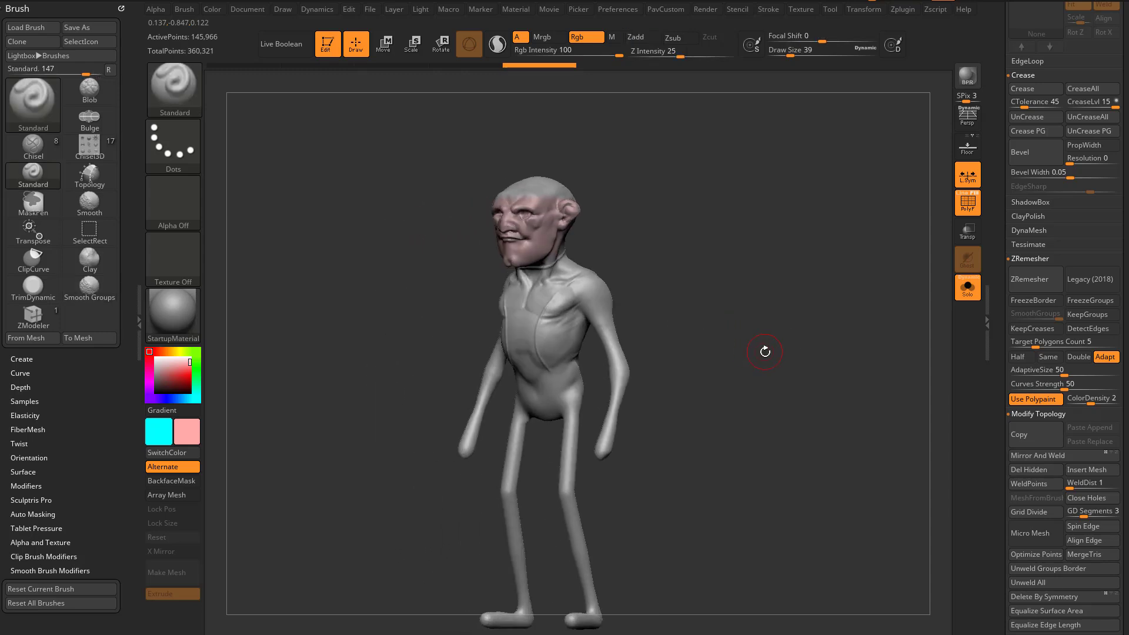
# Set the polypaint ColorDensity to 0.75 and paint the back of the head pale blue
pyautogui.moveTo(1081, 405); pyautogui.dragTo(1087, 398)
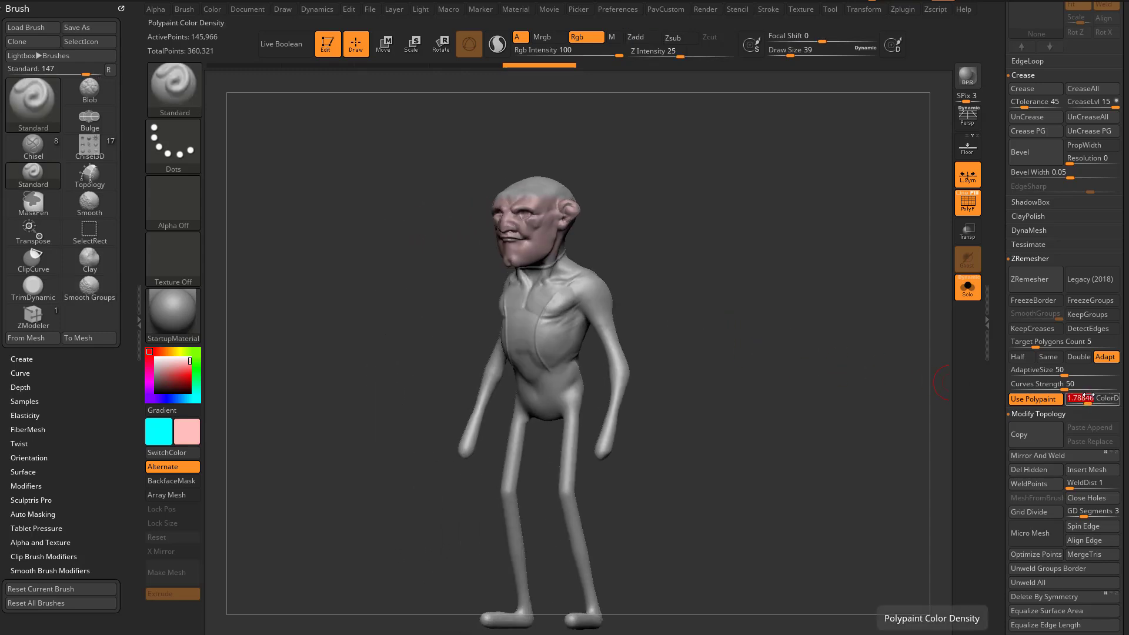
pyautogui.press('Return')
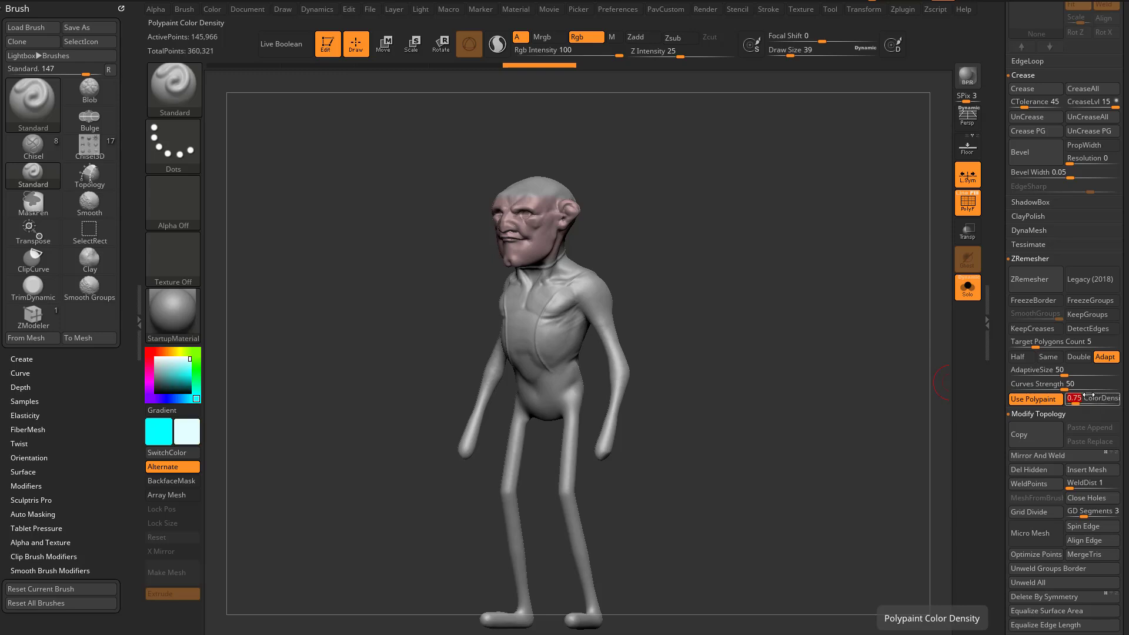
pyautogui.moveTo(507, 300); pyautogui.dragTo(449, 318, button='right')
pyautogui.moveTo(653, 205)
pyautogui.keyDown('alt'); pyautogui.mouseDown(button='right')
pyautogui.moveTo(704, 270)
pyautogui.moveTo(588, 295)
pyautogui.mouseUp(button='right'); pyautogui.keyUp('alt')
pyautogui.moveTo(744, 260)
pyautogui.mouseDown(button='right')
pyautogui.moveTo(594, 305)
pyautogui.moveTo(736, 292)
pyautogui.moveTo(834, 267)
pyautogui.moveTo(683, 298)
pyautogui.moveTo(686, 322)
pyautogui.moveTo(584, 299)
pyautogui.mouseUp(button='right')
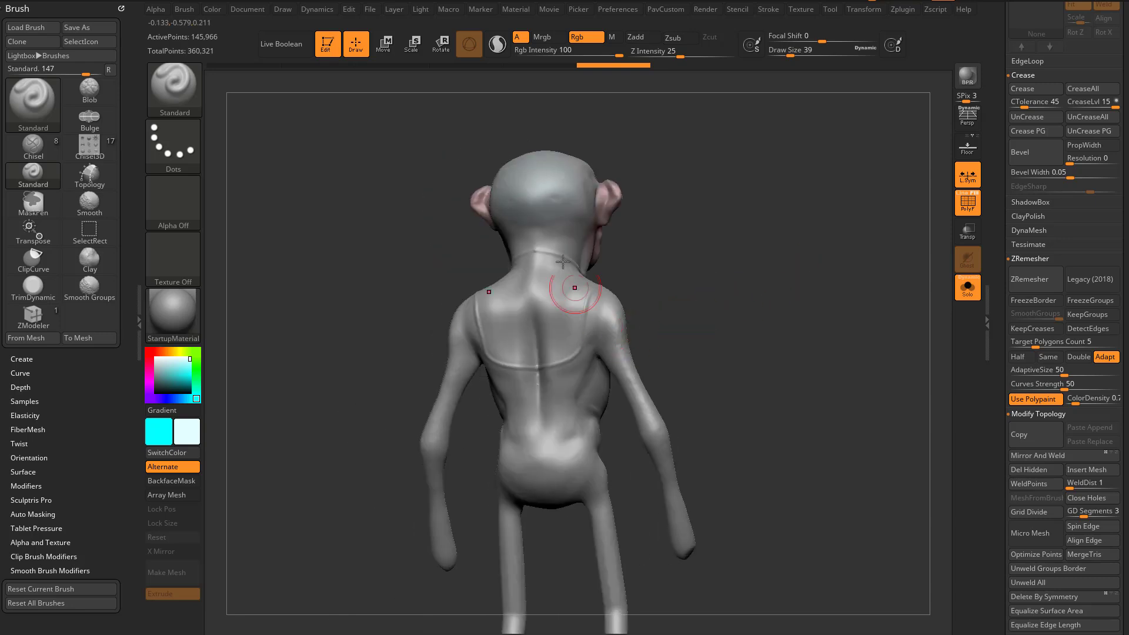
pyautogui.moveTo(677, 193); pyautogui.dragTo(942, 386, button='right')
pyautogui.moveTo(870, 395); pyautogui.dragTo(741, 354, button='right')
# Select the ZRemesherGuides brush and draw a symmetrical guide curve along the seam running from shoulder down the chest
pyautogui.press('b')
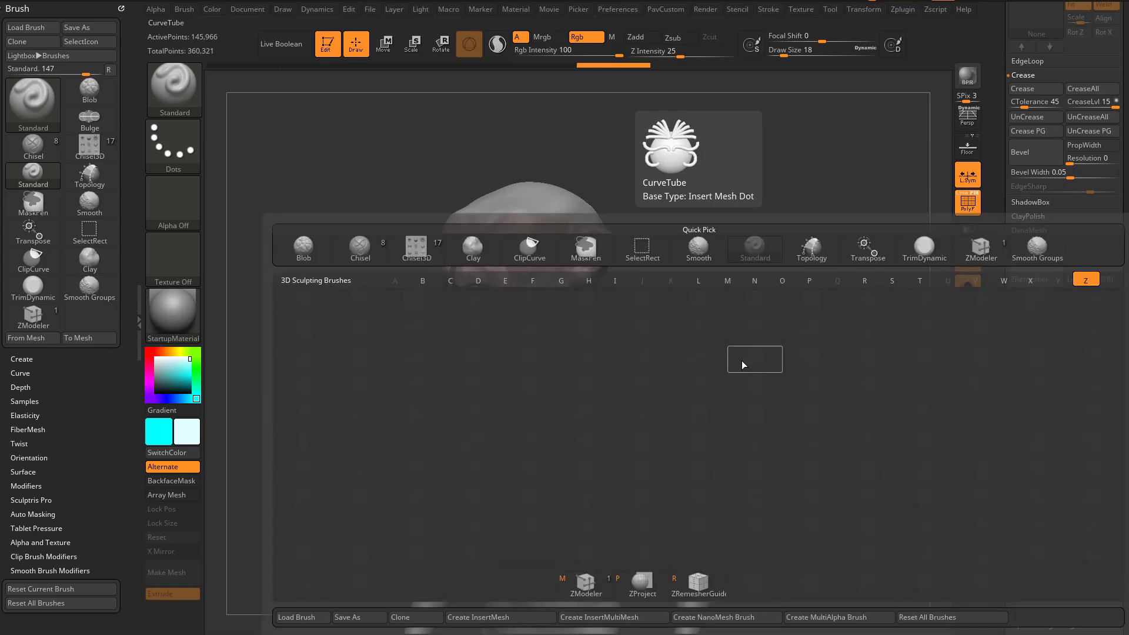
pyautogui.press('z')
pyautogui.press('m')
pyautogui.press('b')
pyautogui.press('z')
pyautogui.click(684, 583)
pyautogui.moveTo(754, 294)
pyautogui.mouseDown(button='right')
pyautogui.moveTo(681, 316)
pyautogui.moveTo(661, 340)
pyautogui.mouseUp(button='right')
pyautogui.moveTo(576, 447)
pyautogui.mouseDown(button='right')
pyautogui.moveTo(597, 400)
pyautogui.moveTo(610, 405)
pyautogui.mouseUp(button='right')
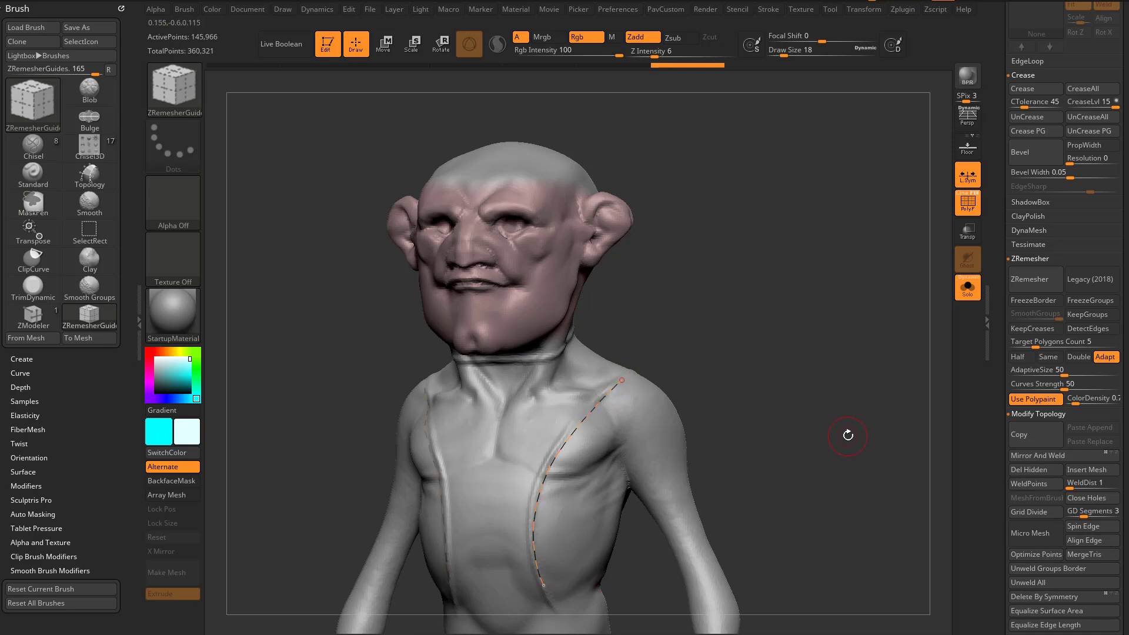
pyautogui.keyDown('ctrl'); pyautogui.moveTo(847, 441); pyautogui.dragTo(930, 268, button='right'); pyautogui.keyUp('ctrl')
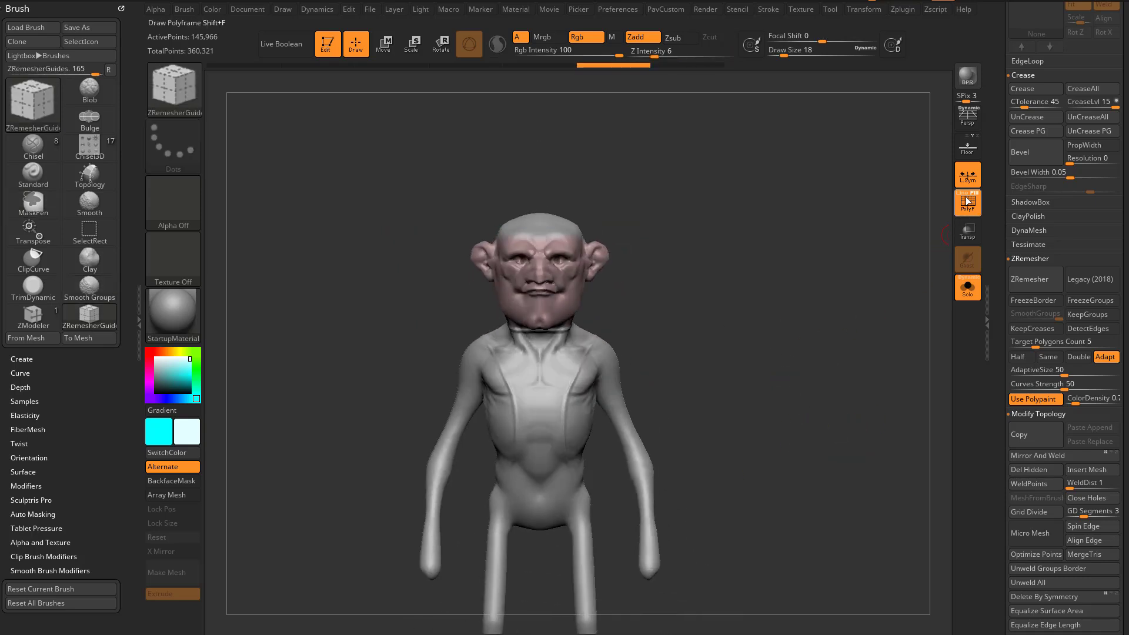
# Choose the SliceCurve brush and slice across the neck from a side view to split the head into its own polygroup
pyautogui.moveTo(841, 241); pyautogui.dragTo(803, 245, button='right')
pyautogui.hotkey('ctrl', 'shift')
pyautogui.click(200, 98)
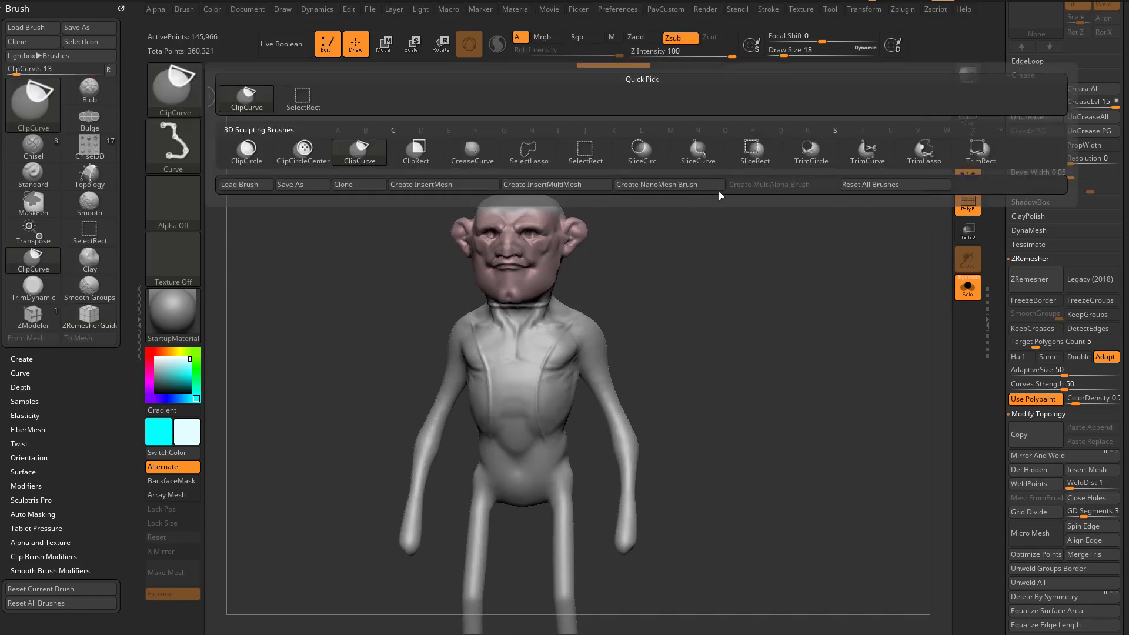
pyautogui.click(698, 150)
pyautogui.keyDown('alt'); pyautogui.moveTo(784, 269); pyautogui.dragTo(786, 287); pyautogui.keyUp('alt')
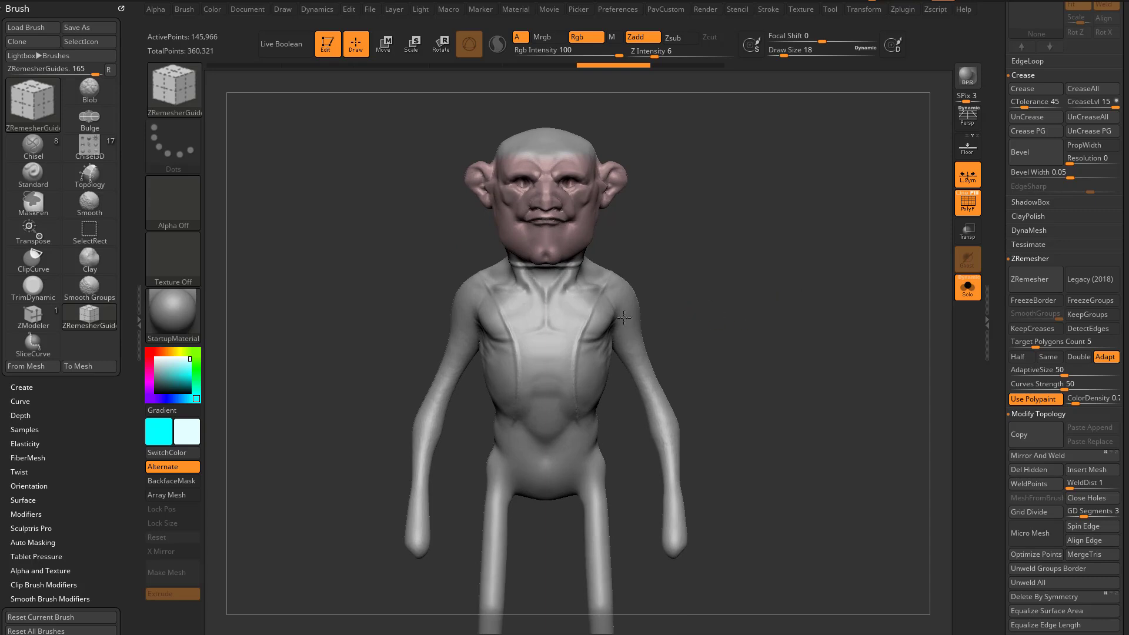
pyautogui.moveTo(741, 269); pyautogui.dragTo(830, 333, button='right')
pyautogui.keyDown('alt'); pyautogui.moveTo(830, 333); pyautogui.dragTo(803, 366); pyautogui.keyUp('alt')
pyautogui.keyDown('ctrl'); pyautogui.keyDown('shift'); pyautogui.moveTo(389, 424); pyautogui.dragTo(778, 233); pyautogui.keyUp('shift'); pyautogui.keyUp('ctrl')
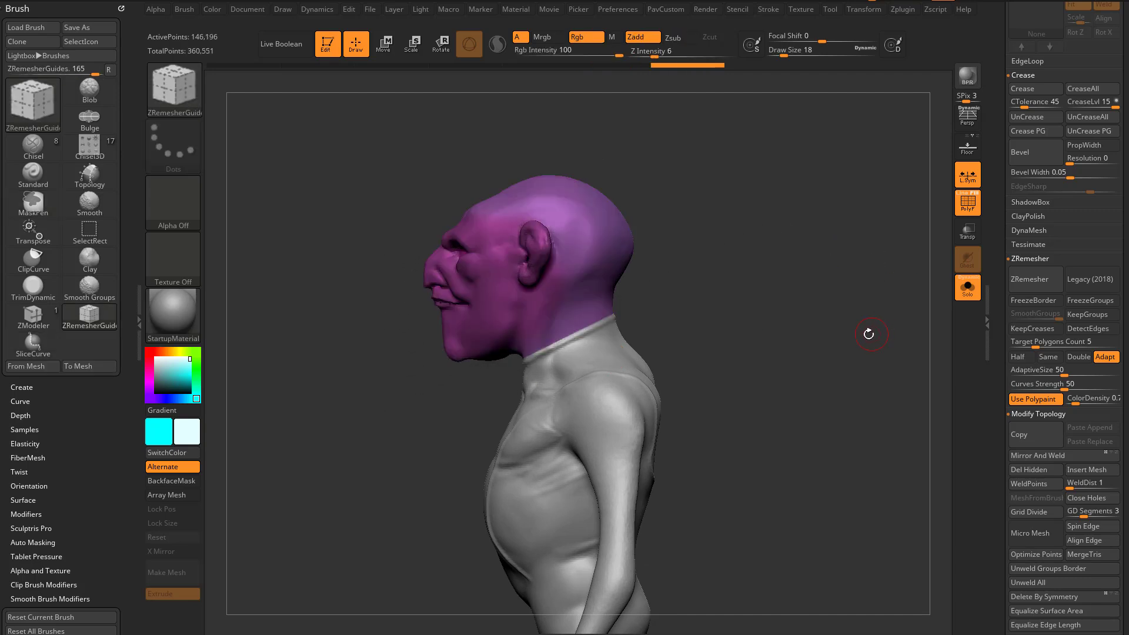
# Show the polygroups and try slicing one arm from the body at the shoulder and at the elbow
pyautogui.moveTo(829, 356); pyautogui.dragTo(514, 295)
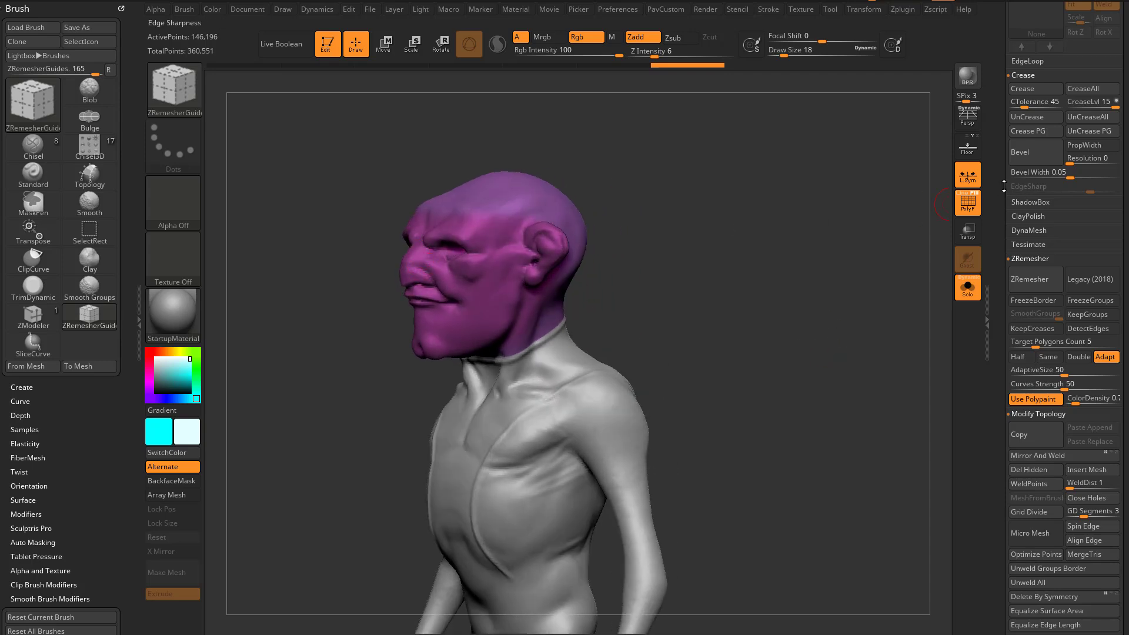
pyautogui.click(974, 202)
pyautogui.moveTo(678, 229)
pyautogui.mouseDown()
pyautogui.moveTo(613, 235)
pyautogui.moveTo(828, 247)
pyautogui.moveTo(797, 287)
pyautogui.moveTo(832, 286)
pyautogui.moveTo(761, 336)
pyautogui.moveTo(777, 309)
pyautogui.moveTo(598, 323)
pyautogui.mouseUp()
pyautogui.hotkey('shift', 'f')
pyautogui.click(970, 209)
pyautogui.click(972, 210)
pyautogui.moveTo(483, 402)
pyautogui.keyDown('ctrl'); pyautogui.keyDown('shift'); pyautogui.mouseDown()
pyautogui.moveTo(509, 256)
pyautogui.moveTo(480, 171)
pyautogui.mouseUp(); pyautogui.keyUp('shift'); pyautogui.keyUp('ctrl')
pyautogui.keyDown('ctrl'); pyautogui.keyDown('shift'); pyautogui.moveTo(534, 340); pyautogui.dragTo(356, 334); pyautogui.keyUp('shift'); pyautogui.keyUp('ctrl')
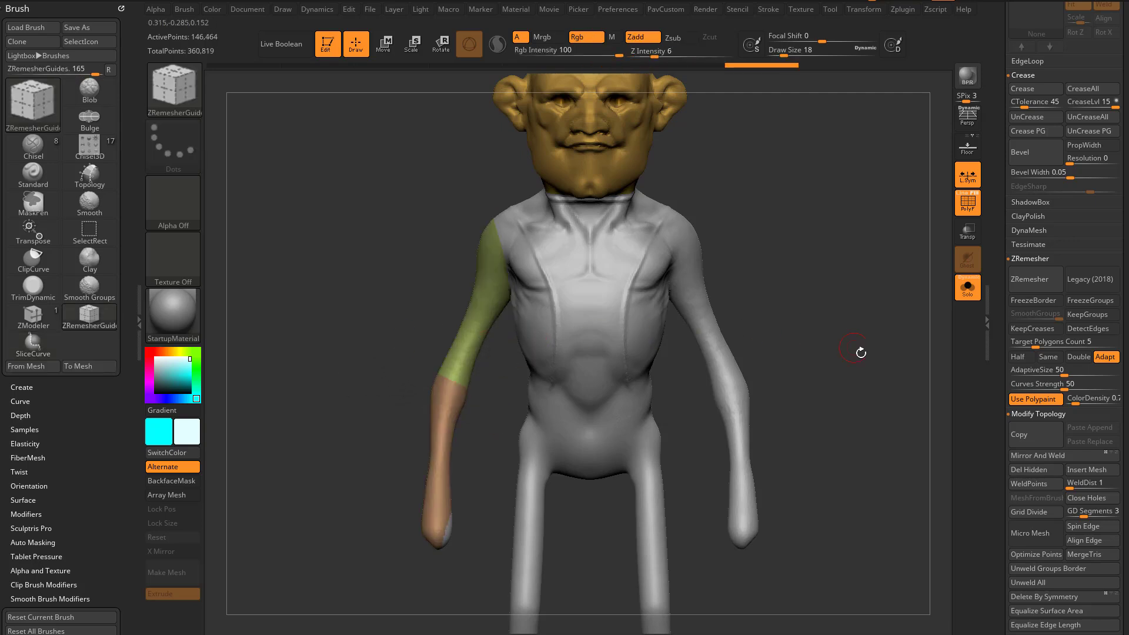
# Retry the slice along the shoulder so the whole arm forms a single polygroup
pyautogui.keyDown('alt'); pyautogui.moveTo(853, 343); pyautogui.dragTo(784, 292); pyautogui.keyUp('alt')
pyautogui.moveTo(493, 480)
pyautogui.keyDown('ctrl'); pyautogui.keyDown('shift'); pyautogui.mouseDown()
pyautogui.moveTo(531, 253)
pyautogui.moveTo(464, 226)
pyautogui.mouseUp(); pyautogui.keyUp('shift'); pyautogui.keyUp('ctrl')
pyautogui.keyDown('alt'); pyautogui.moveTo(830, 248); pyautogui.dragTo(796, 302); pyautogui.keyUp('alt')
pyautogui.keyDown('ctrl'); pyautogui.keyDown('shift'); pyautogui.moveTo(469, 505); pyautogui.dragTo(479, 132); pyautogui.keyUp('shift'); pyautogui.keyUp('ctrl')
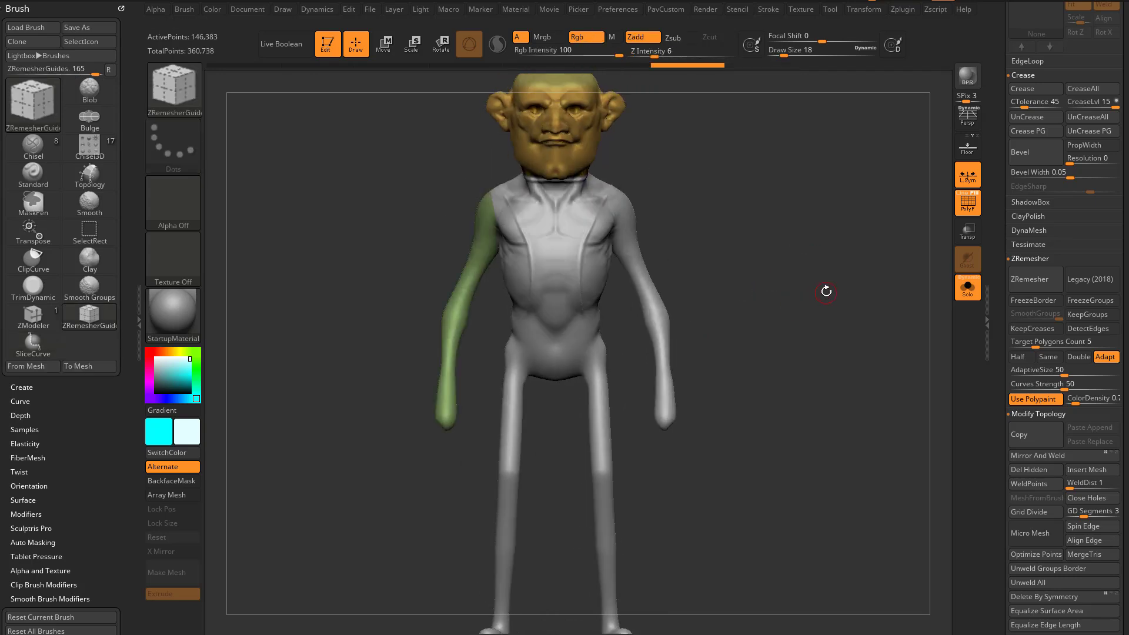
pyautogui.moveTo(825, 291)
pyautogui.mouseDown()
pyautogui.moveTo(688, 297)
pyautogui.moveTo(746, 264)
pyautogui.moveTo(753, 310)
pyautogui.moveTo(743, 295)
pyautogui.moveTo(795, 288)
pyautogui.moveTo(693, 257)
pyautogui.mouseUp()
# Mask both arms with the MaskLasso brush and insert an edge loop along the masked border
pyautogui.keyDown('ctrl'); pyautogui.click(190, 107); pyautogui.keyUp('ctrl')
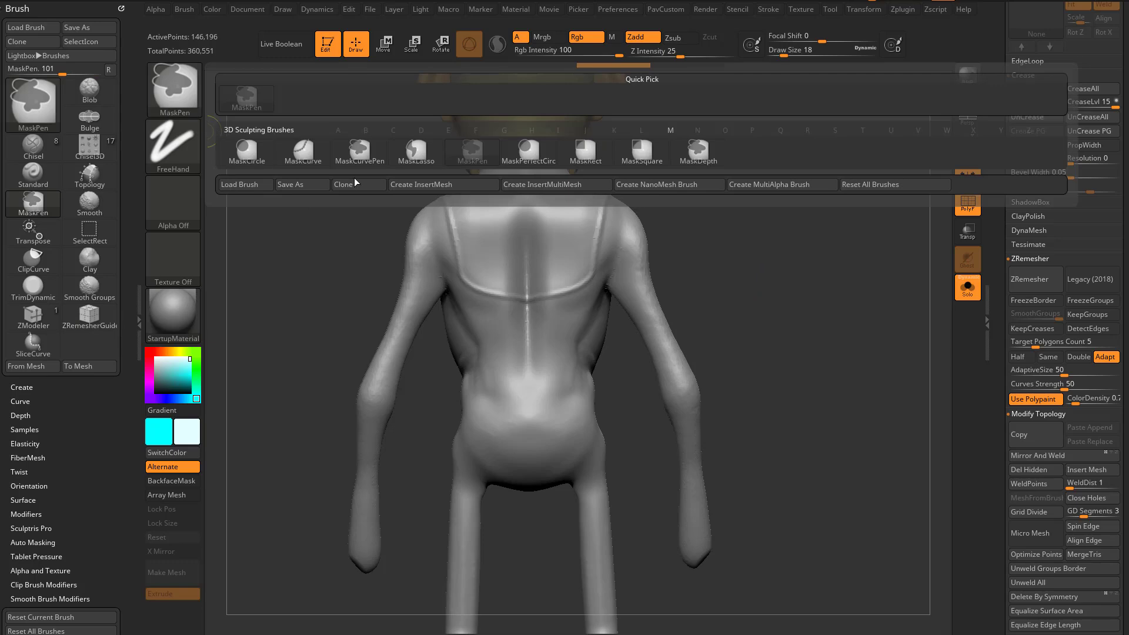
pyautogui.click(416, 160)
pyautogui.moveTo(774, 348)
pyautogui.keyDown('ctrl'); pyautogui.mouseDown()
pyautogui.moveTo(632, 177)
pyautogui.moveTo(619, 194)
pyautogui.moveTo(608, 289)
pyautogui.moveTo(826, 495)
pyautogui.moveTo(829, 465)
pyautogui.mouseUp(); pyautogui.keyUp('ctrl')
pyautogui.moveTo(847, 347)
pyautogui.mouseDown()
pyautogui.moveTo(713, 337)
pyautogui.moveTo(846, 322)
pyautogui.mouseUp()
pyautogui.moveTo(999, 272); pyautogui.dragTo(995, 356)
pyautogui.press('shift')
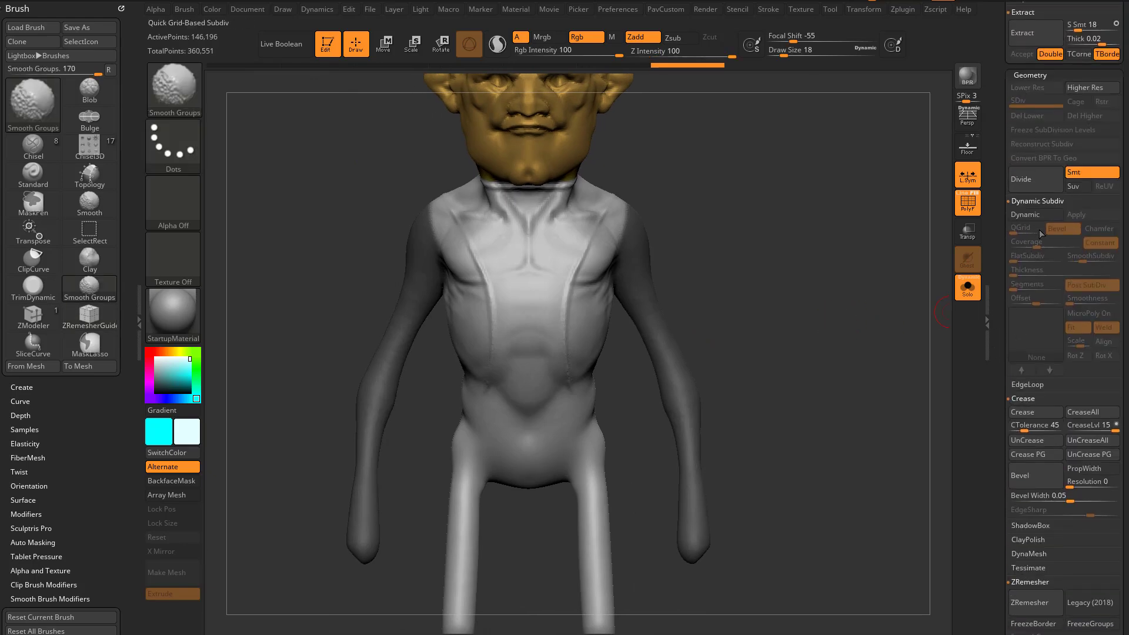
pyautogui.click(1035, 386)
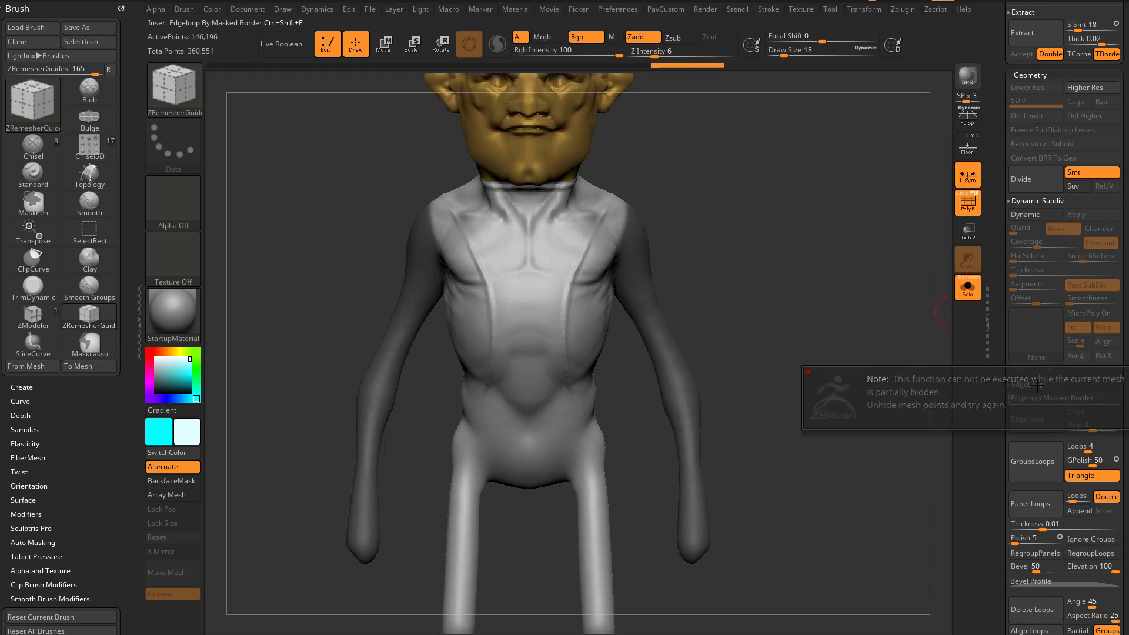
pyautogui.keyDown('ctrl'); pyautogui.click(856, 369); pyautogui.keyUp('ctrl')
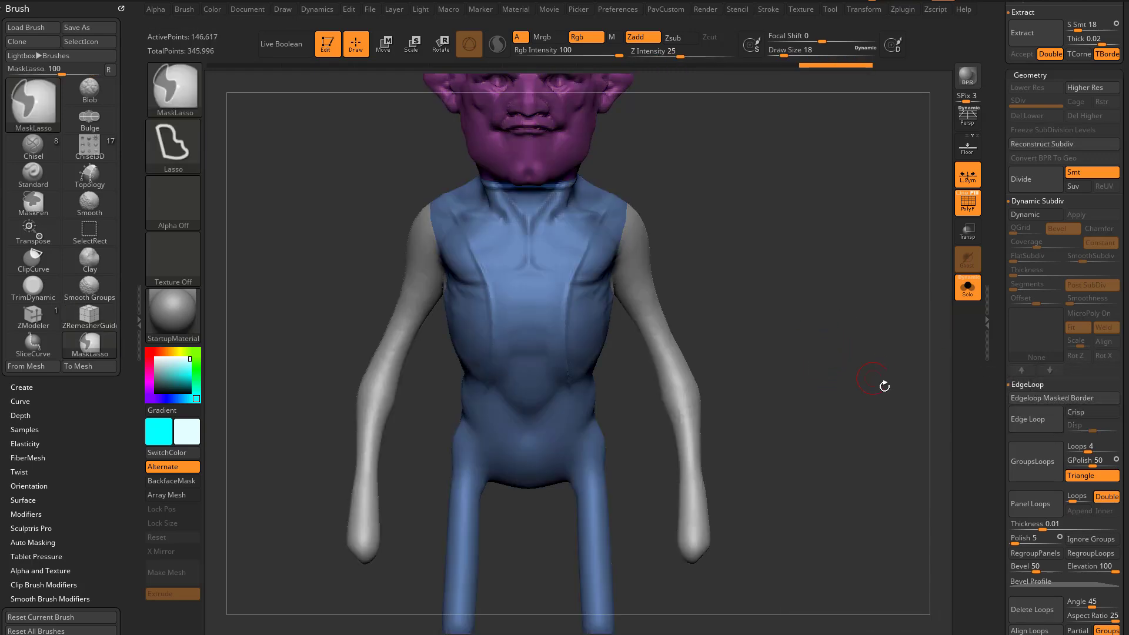
# Smooth the jagged polygroup border around the shoulder and armpit
pyautogui.moveTo(850, 335)
pyautogui.mouseDown()
pyautogui.moveTo(885, 391)
pyautogui.moveTo(851, 426)
pyautogui.mouseUp()
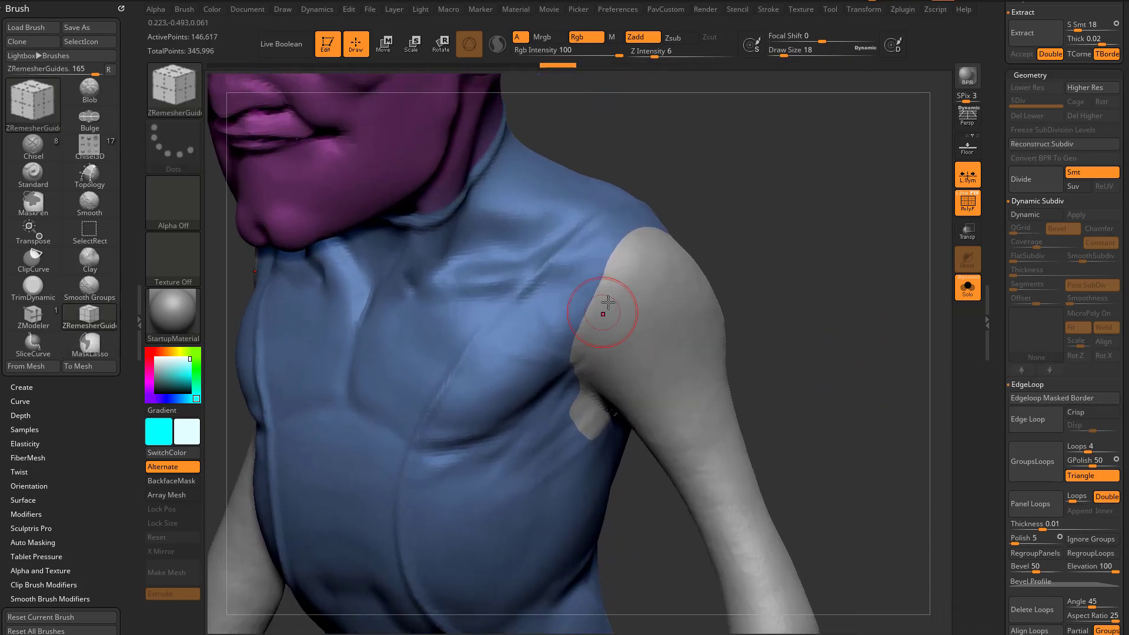
pyautogui.press('shift')
pyautogui.moveTo(826, 257); pyautogui.dragTo(713, 266)
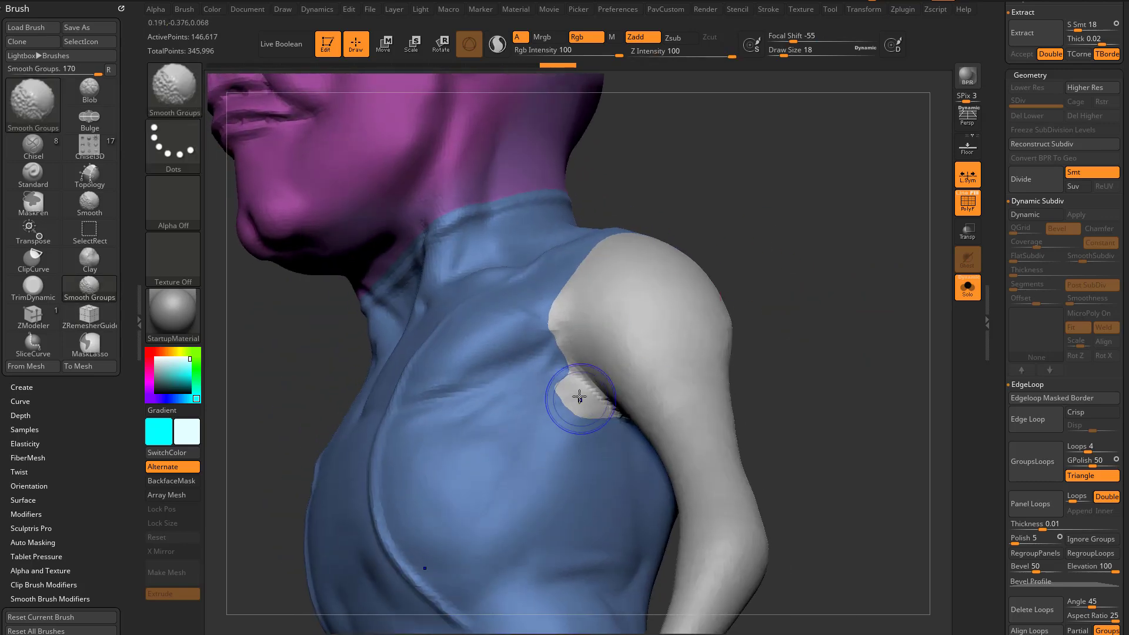
pyautogui.keyDown('shift'); pyautogui.moveTo(554, 337); pyautogui.dragTo(569, 285); pyautogui.keyUp('shift')
pyautogui.keyDown('shift'); pyautogui.moveTo(564, 386); pyautogui.dragTo(576, 396); pyautogui.keyUp('shift')
pyautogui.moveTo(857, 416)
pyautogui.mouseDown()
pyautogui.moveTo(780, 419)
pyautogui.moveTo(883, 425)
pyautogui.moveTo(855, 405)
pyautogui.moveTo(628, 406)
pyautogui.mouseUp()
# Undo the border smoothing and the masked-border edge loop, and clear the mask from the arms
pyautogui.hotkey('ctrl', 'z')
pyautogui.hotkey('ctrl', 'z')
pyautogui.hotkey('ctrl', 'z')
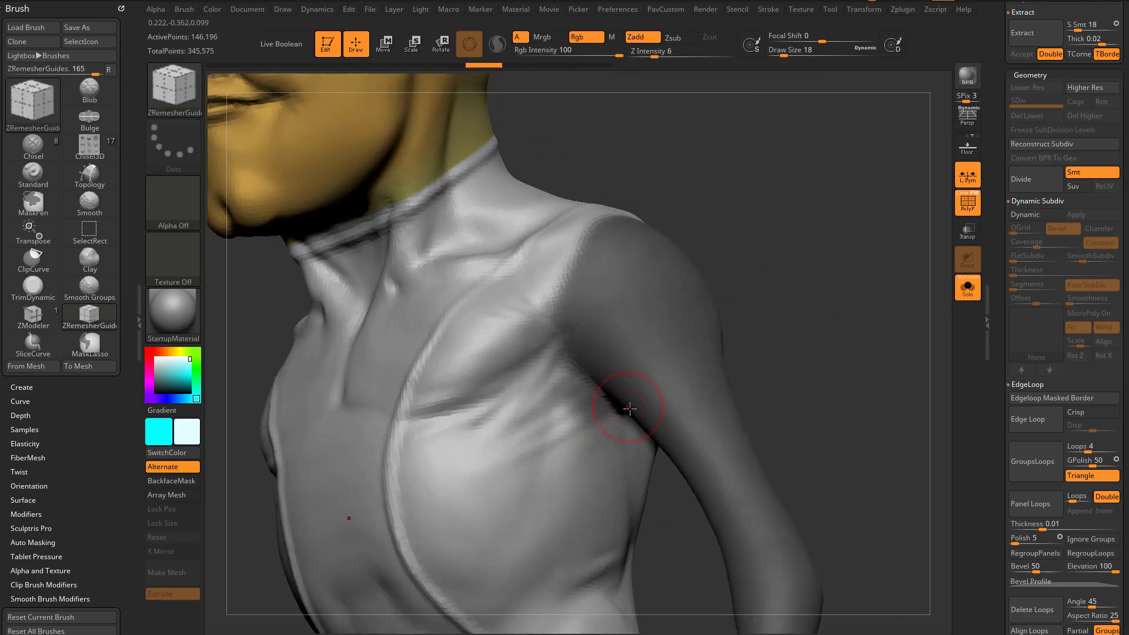
pyautogui.hotkey('ctrl', 'b')
pyautogui.press('p')
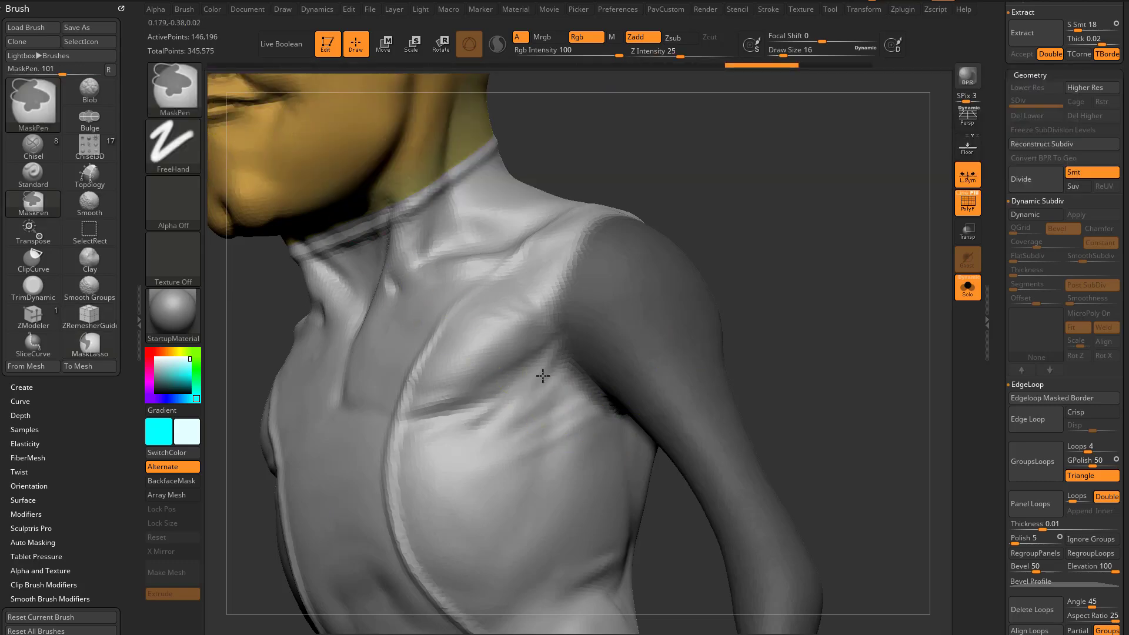
pyautogui.moveTo(812, 424)
pyautogui.keyDown('alt'); pyautogui.mouseDown()
pyautogui.moveTo(807, 341)
pyautogui.moveTo(847, 353)
pyautogui.mouseUp(); pyautogui.keyUp('alt')
pyautogui.keyDown('ctrl'); pyautogui.moveTo(847, 382); pyautogui.dragTo(862, 406); pyautogui.keyUp('ctrl')
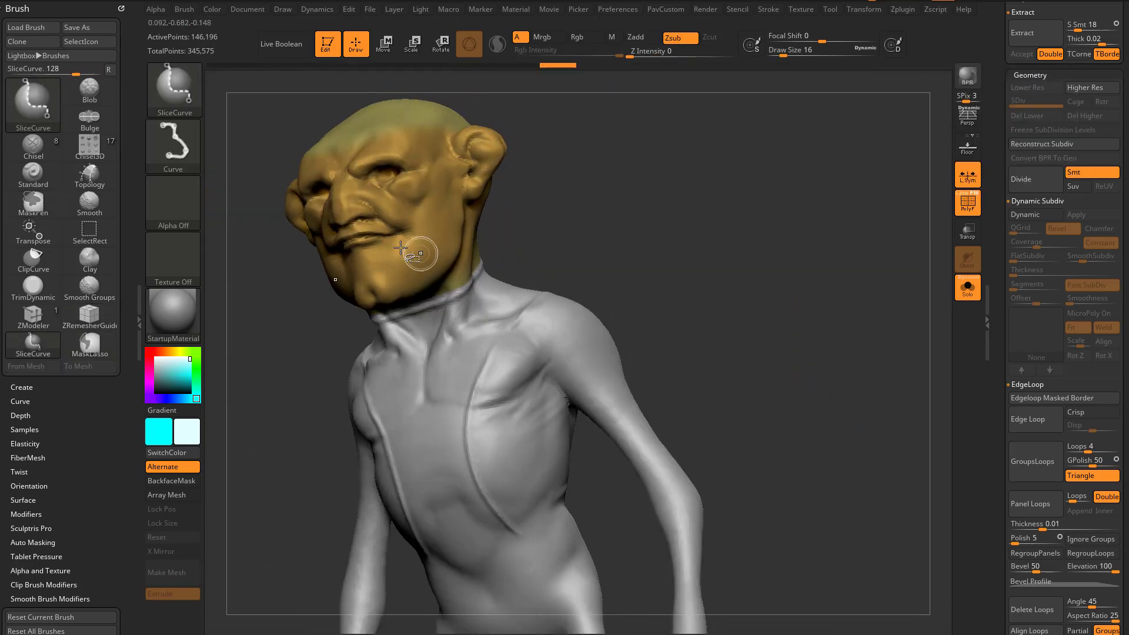
# Isolate both arms with the SelectLasso brush, assign them their own polygroup and unhide the rest of the body
pyautogui.keyDown('ctrl'); pyautogui.keyDown('shift'); pyautogui.click(192, 99); pyautogui.keyUp('shift'); pyautogui.keyUp('ctrl')
pyautogui.keyDown('ctrl'); pyautogui.keyDown('shift'); pyautogui.click(527, 154); pyautogui.keyUp('shift'); pyautogui.keyUp('ctrl')
pyautogui.moveTo(715, 364)
pyautogui.keyDown('alt'); pyautogui.mouseDown()
pyautogui.moveTo(721, 293)
pyautogui.moveTo(712, 340)
pyautogui.mouseUp(); pyautogui.keyUp('alt')
pyautogui.moveTo(711, 341)
pyautogui.keyDown('alt'); pyautogui.mouseDown()
pyautogui.moveTo(710, 295)
pyautogui.moveTo(644, 167)
pyautogui.moveTo(610, 216)
pyautogui.moveTo(616, 410)
pyautogui.moveTo(712, 435)
pyautogui.mouseUp(); pyautogui.keyUp('alt')
pyautogui.moveTo(821, 340)
pyautogui.mouseDown()
pyautogui.moveTo(842, 375)
pyautogui.moveTo(835, 338)
pyautogui.moveTo(820, 337)
pyautogui.mouseUp()
pyautogui.moveTo(583, 333)
pyautogui.keyDown('ctrl'); pyautogui.keyDown('alt'); pyautogui.keyDown('shift'); pyautogui.mouseDown()
pyautogui.moveTo(577, 320)
pyautogui.moveTo(624, 324)
pyautogui.moveTo(589, 347)
pyautogui.moveTo(582, 329)
pyautogui.mouseUp(); pyautogui.keyUp('shift'); pyautogui.keyUp('alt'); pyautogui.keyUp('ctrl')
pyautogui.moveTo(827, 323)
pyautogui.mouseDown()
pyautogui.moveTo(777, 341)
pyautogui.moveTo(790, 308)
pyautogui.moveTo(870, 318)
pyautogui.moveTo(875, 330)
pyautogui.moveTo(814, 345)
pyautogui.moveTo(820, 377)
pyautogui.mouseUp()
pyautogui.press('ctrl')
pyautogui.hotkey('ctrl', 'w')
pyautogui.keyDown('ctrl'); pyautogui.keyDown('shift'); pyautogui.click(842, 333); pyautogui.keyUp('shift'); pyautogui.keyUp('ctrl')
# Smooth the arm polygroup's border all around the shoulder with the Smooth Groups brush
pyautogui.moveTo(609, 176)
pyautogui.keyDown('shift'); pyautogui.mouseDown()
pyautogui.moveTo(563, 250)
pyautogui.moveTo(565, 282)
pyautogui.mouseUp(); pyautogui.keyUp('shift')
pyautogui.moveTo(814, 253); pyautogui.dragTo(759, 274)
pyautogui.keyDown('shift'); pyautogui.moveTo(559, 270); pyautogui.dragTo(585, 311); pyautogui.keyUp('shift')
pyautogui.moveTo(784, 350)
pyautogui.mouseDown()
pyautogui.moveTo(747, 295)
pyautogui.moveTo(571, 325)
pyautogui.moveTo(585, 269)
pyautogui.moveTo(596, 350)
pyautogui.mouseUp()
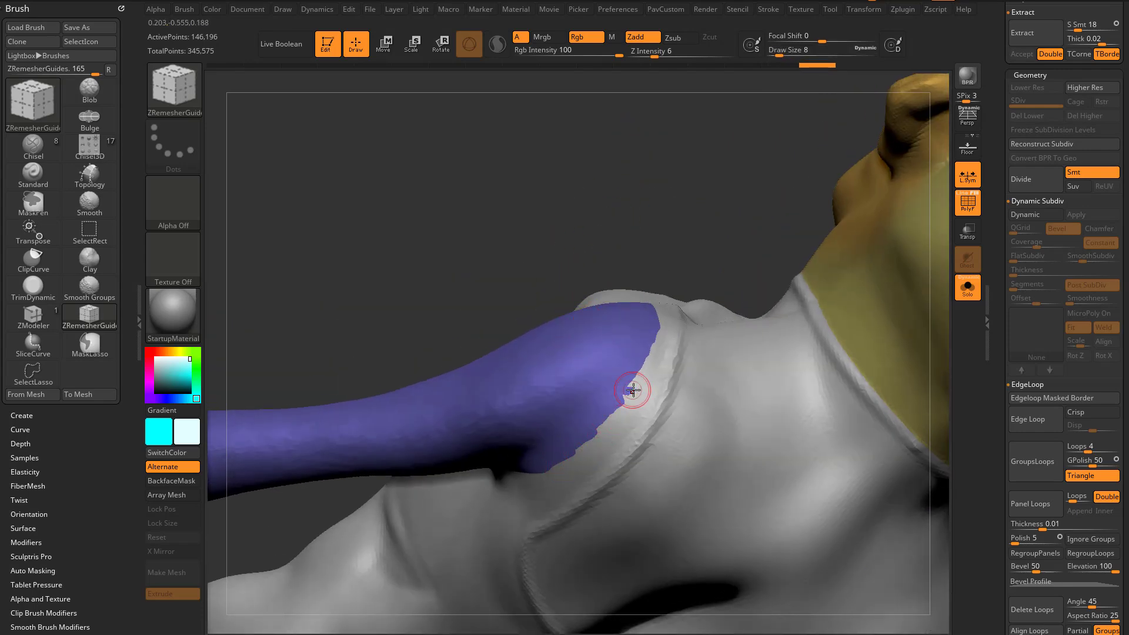
pyautogui.moveTo(654, 233); pyautogui.dragTo(657, 399)
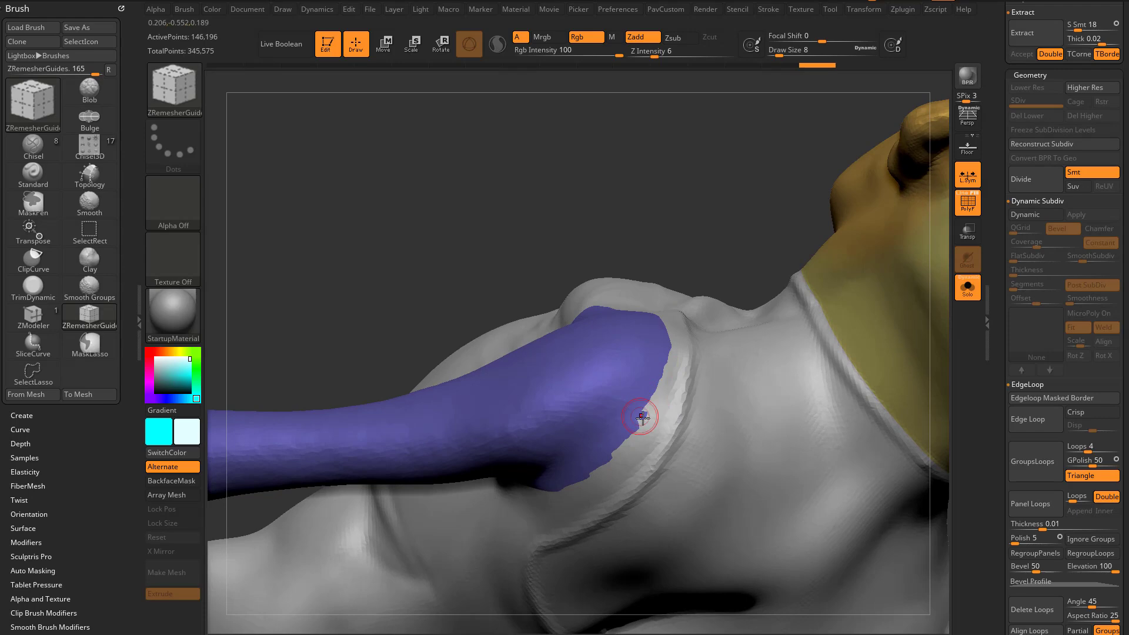
pyautogui.press('shift')
pyautogui.moveTo(653, 224); pyautogui.dragTo(606, 364)
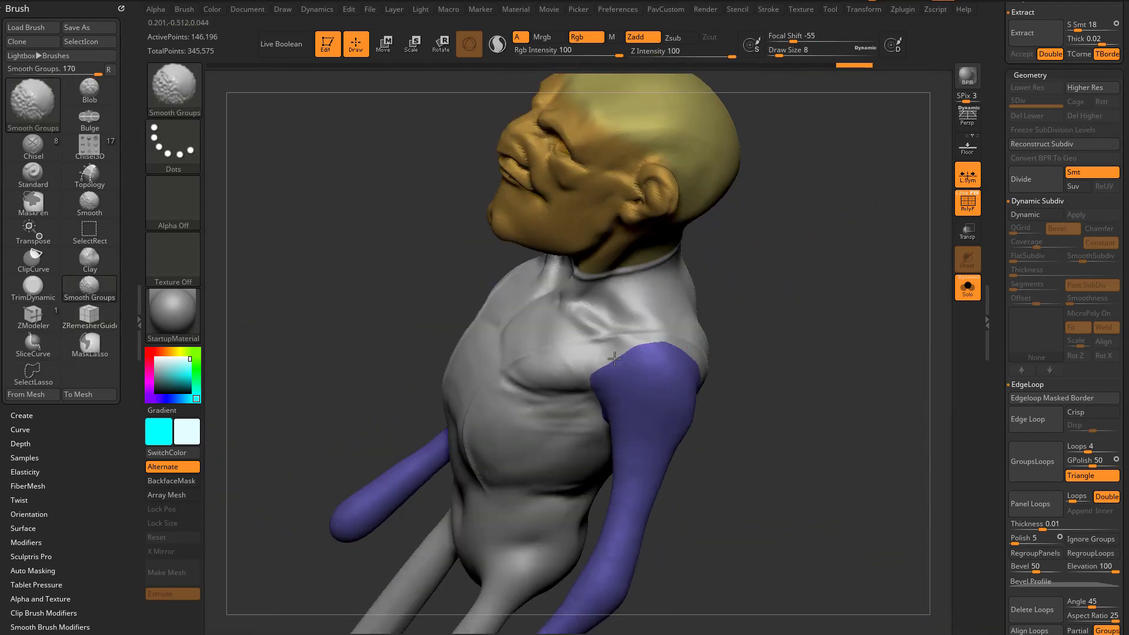
# Set the Draw Size to 29 and hide the PolyFrame display to review the painted body from front and back
pyautogui.moveTo(732, 375)
pyautogui.mouseDown()
pyautogui.moveTo(628, 388)
pyautogui.moveTo(752, 363)
pyautogui.moveTo(739, 365)
pyautogui.mouseUp()
pyautogui.press('f')
pyautogui.press('s')
pyautogui.moveTo(741, 364)
pyautogui.mouseDown()
pyautogui.moveTo(756, 359)
pyautogui.moveTo(768, 376)
pyautogui.moveTo(782, 359)
pyautogui.mouseUp()
pyautogui.click(966, 206)
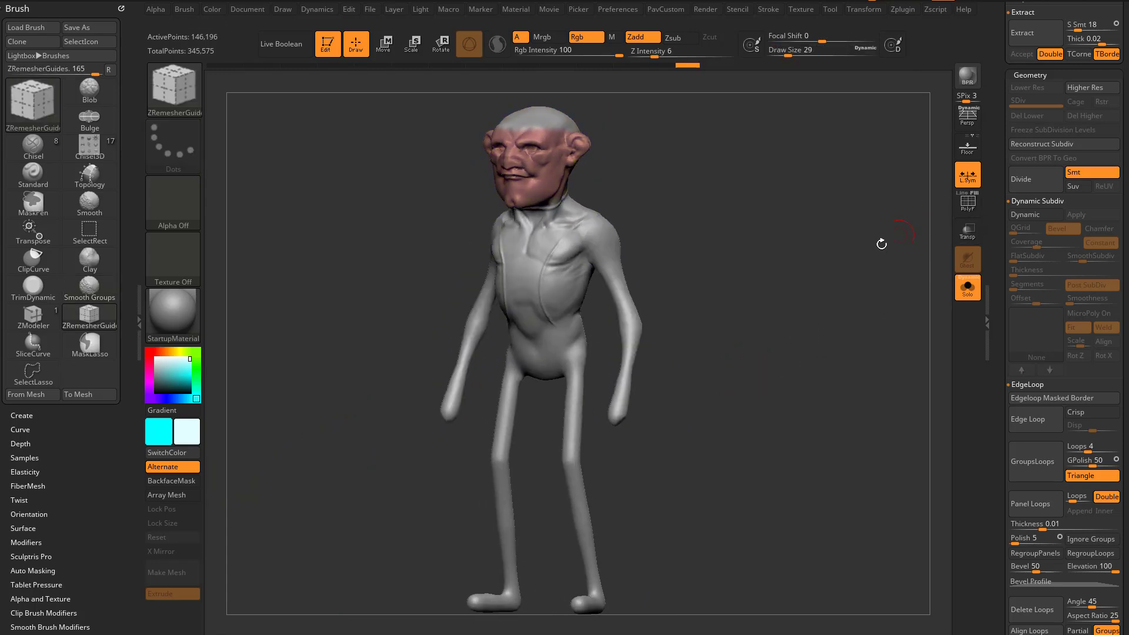
pyautogui.moveTo(907, 230); pyautogui.dragTo(802, 259)
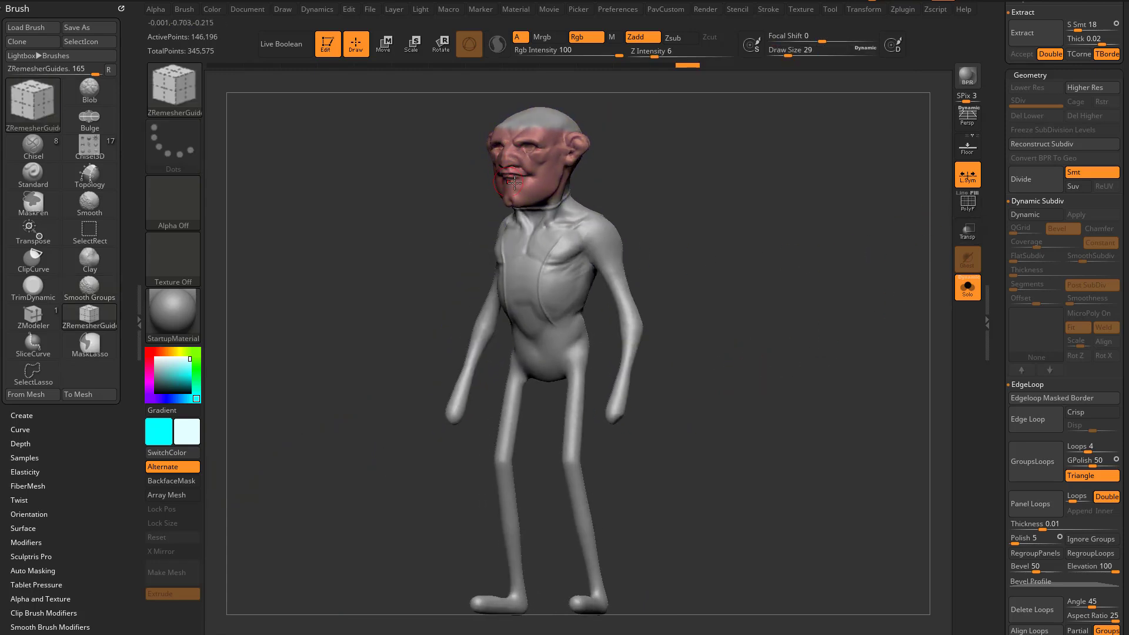
pyautogui.moveTo(736, 166); pyautogui.dragTo(658, 147)
pyautogui.moveTo(730, 147); pyautogui.dragTo(823, 285)
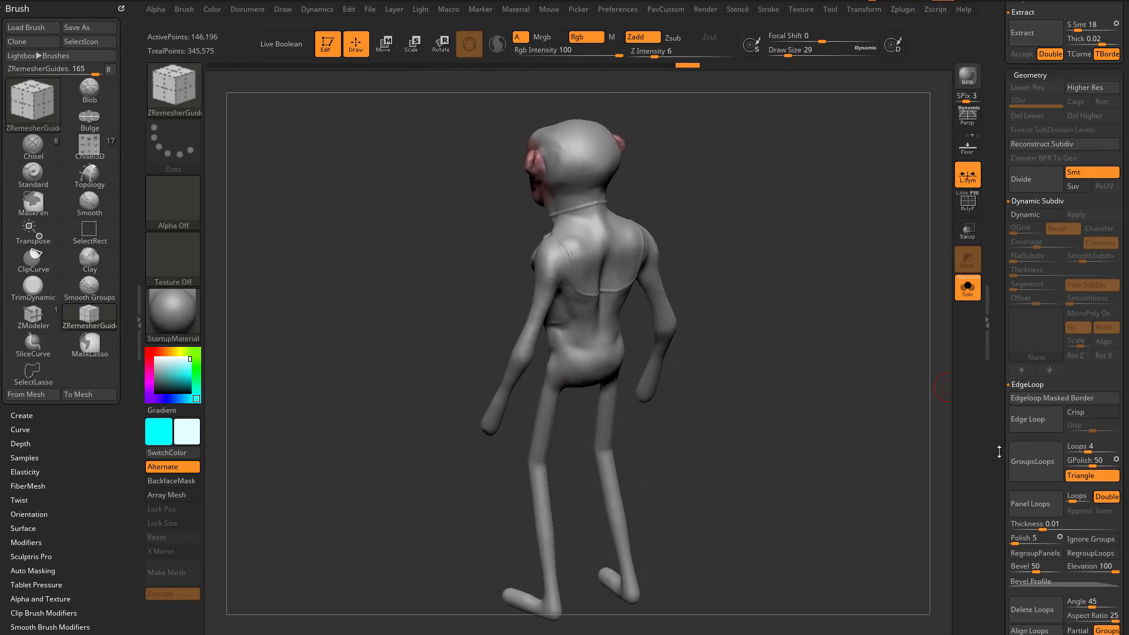
pyautogui.scroll(-10, 1042, 247)
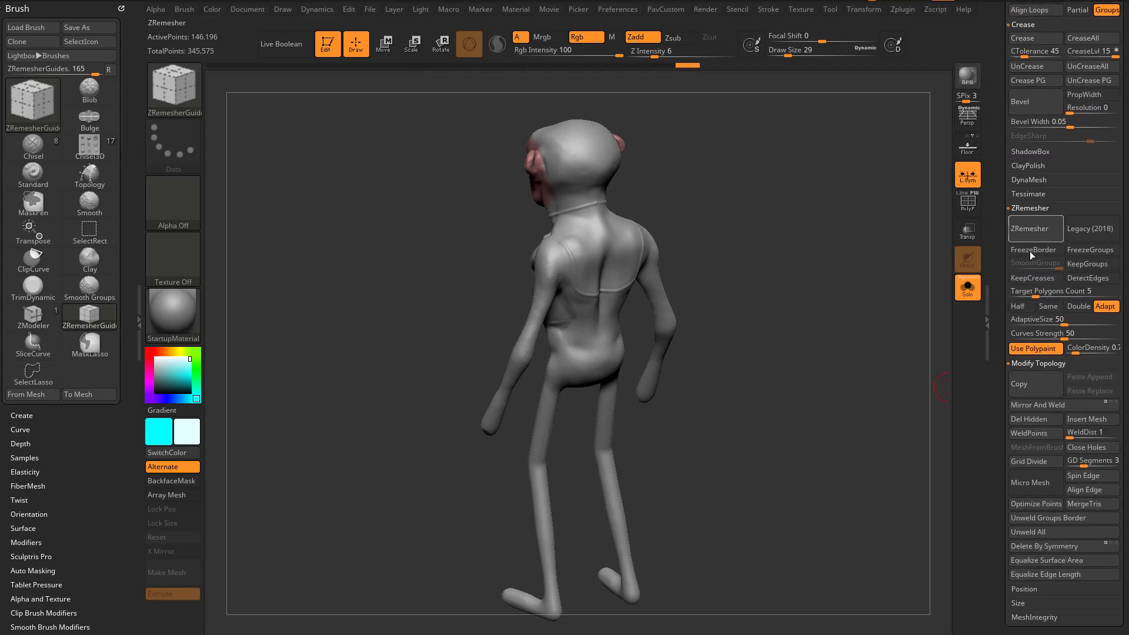
pyautogui.moveTo(906, 345); pyautogui.dragTo(856, 316)
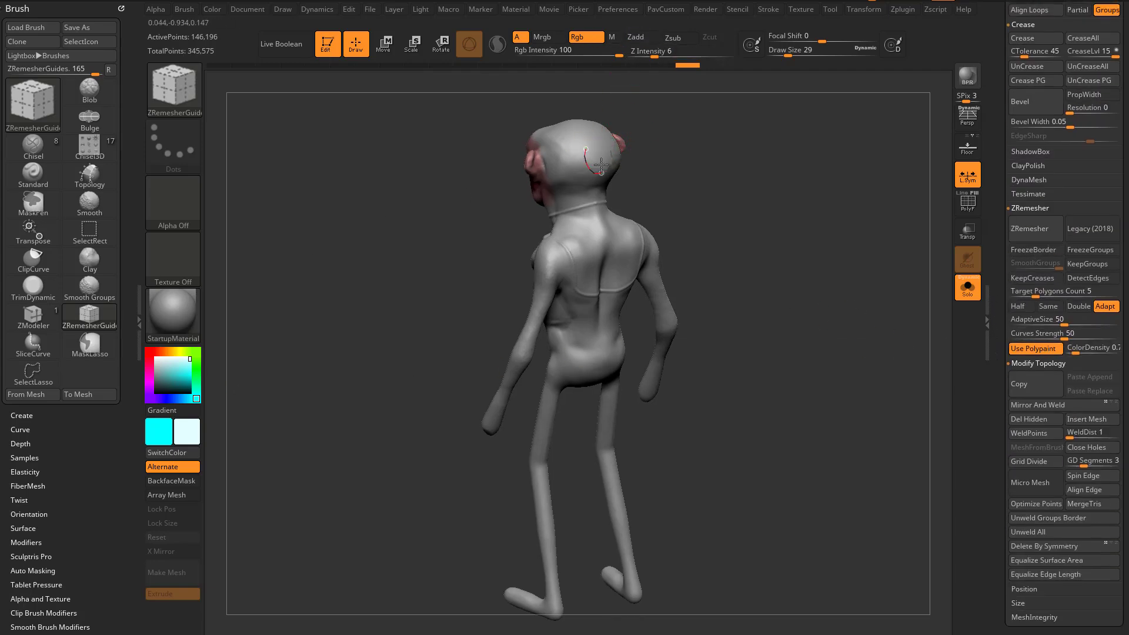
# Choose the Standard brush and pick the face's pink polypaint colour with a ColorDensity of 2
pyautogui.press('b')
pyautogui.press('s')
pyautogui.press('t')
pyautogui.moveTo(679, 130)
pyautogui.keyDown('alt'); pyautogui.mouseDown()
pyautogui.moveTo(610, 151)
pyautogui.moveTo(703, 144)
pyautogui.moveTo(718, 169)
pyautogui.moveTo(750, 179)
pyautogui.mouseUp(); pyautogui.keyUp('alt')
pyautogui.moveTo(574, 190)
pyautogui.mouseDown()
pyautogui.moveTo(676, 131)
pyautogui.moveTo(627, 169)
pyautogui.mouseUp()
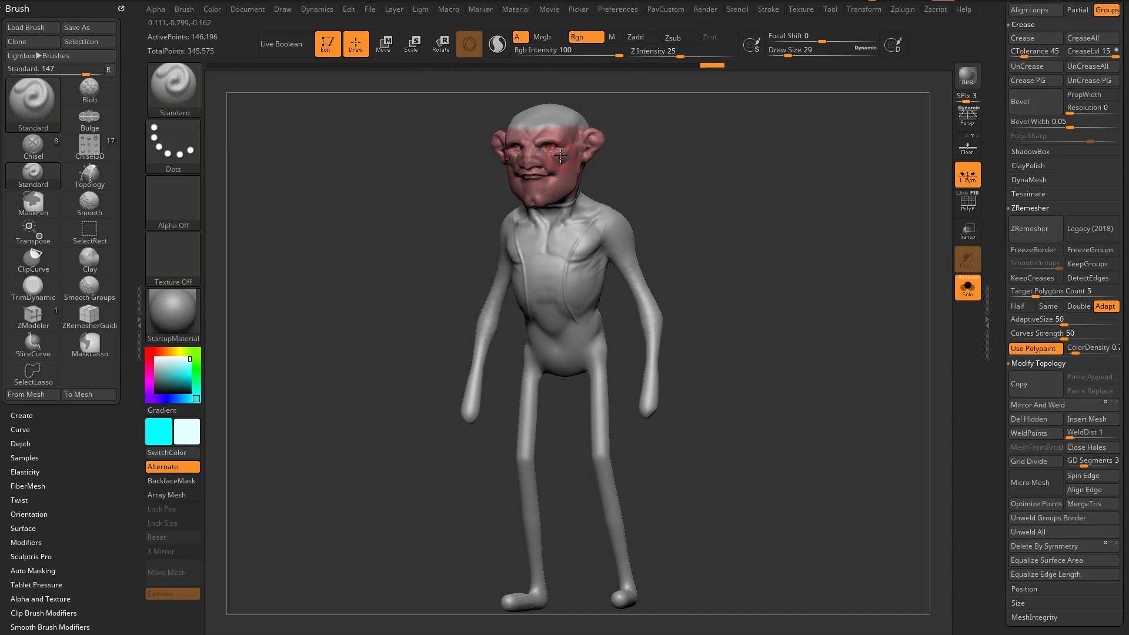
pyautogui.moveTo(731, 159)
pyautogui.mouseDown()
pyautogui.moveTo(741, 222)
pyautogui.moveTo(747, 179)
pyautogui.moveTo(753, 202)
pyautogui.mouseUp()
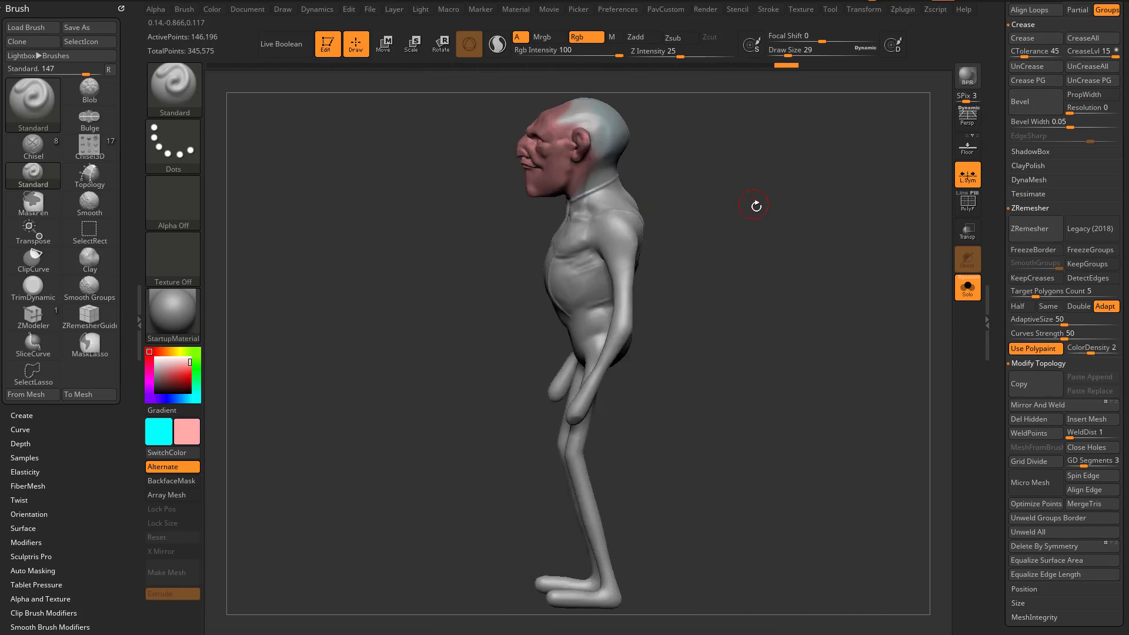
# Review the head, torso and arm polygroups in PolyFrame view and enable KeepGroups for ZRemesher
pyautogui.click(979, 201)
pyautogui.moveTo(880, 214); pyautogui.dragTo(662, 213)
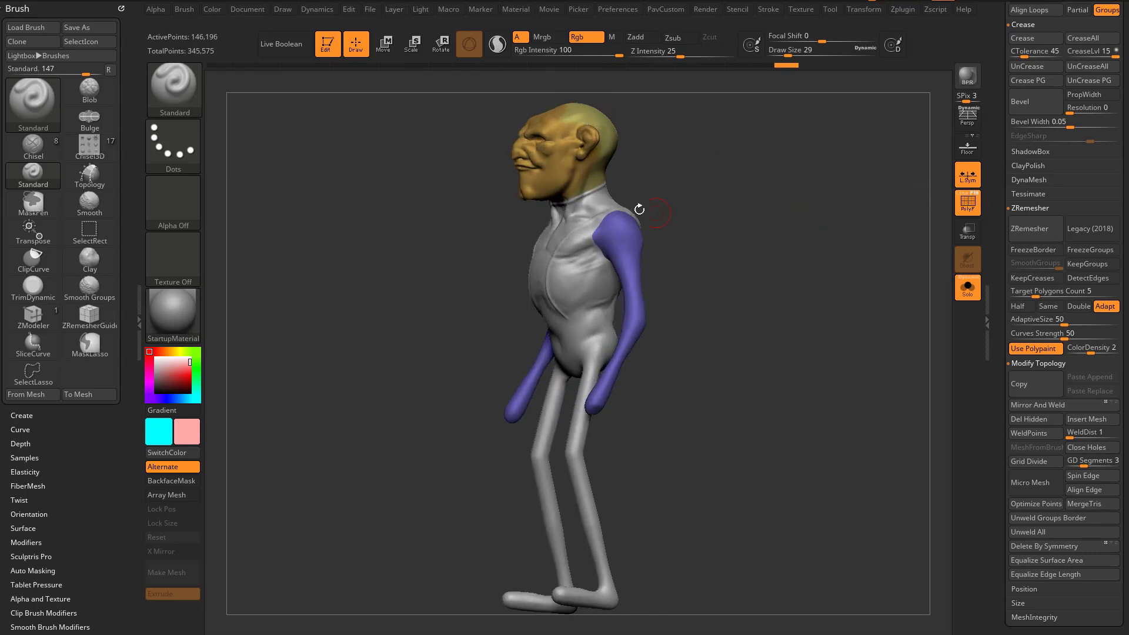
pyautogui.moveTo(661, 164); pyautogui.dragTo(633, 200)
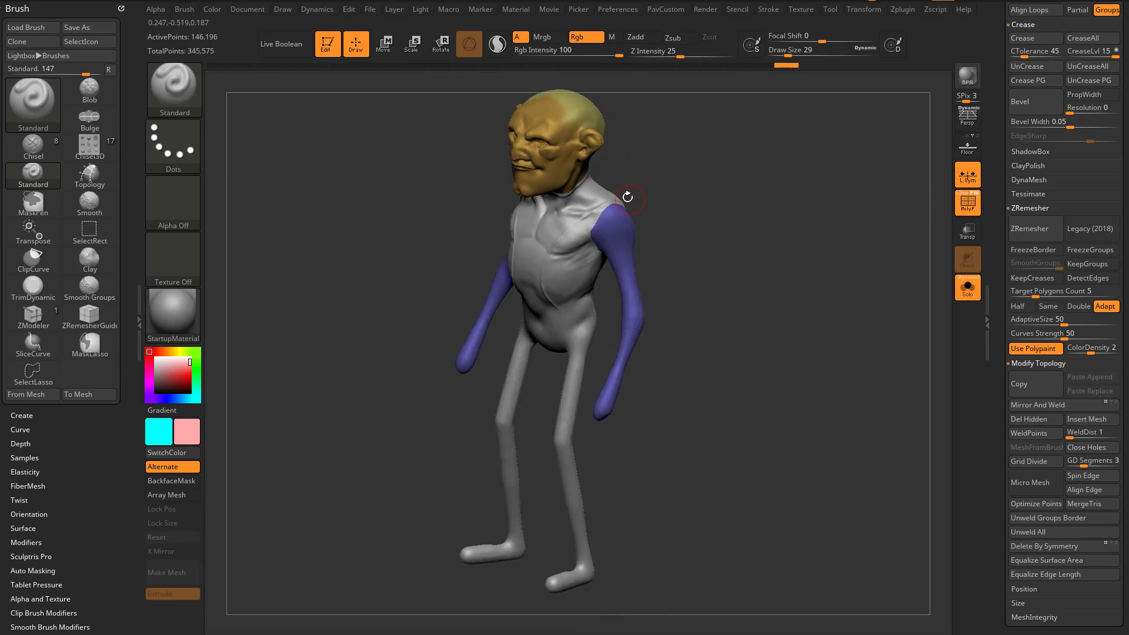
pyautogui.moveTo(683, 243); pyautogui.dragTo(583, 201)
pyautogui.moveTo(768, 223)
pyautogui.mouseDown()
pyautogui.moveTo(875, 217)
pyautogui.moveTo(885, 255)
pyautogui.moveTo(865, 262)
pyautogui.mouseUp()
pyautogui.click(1088, 264)
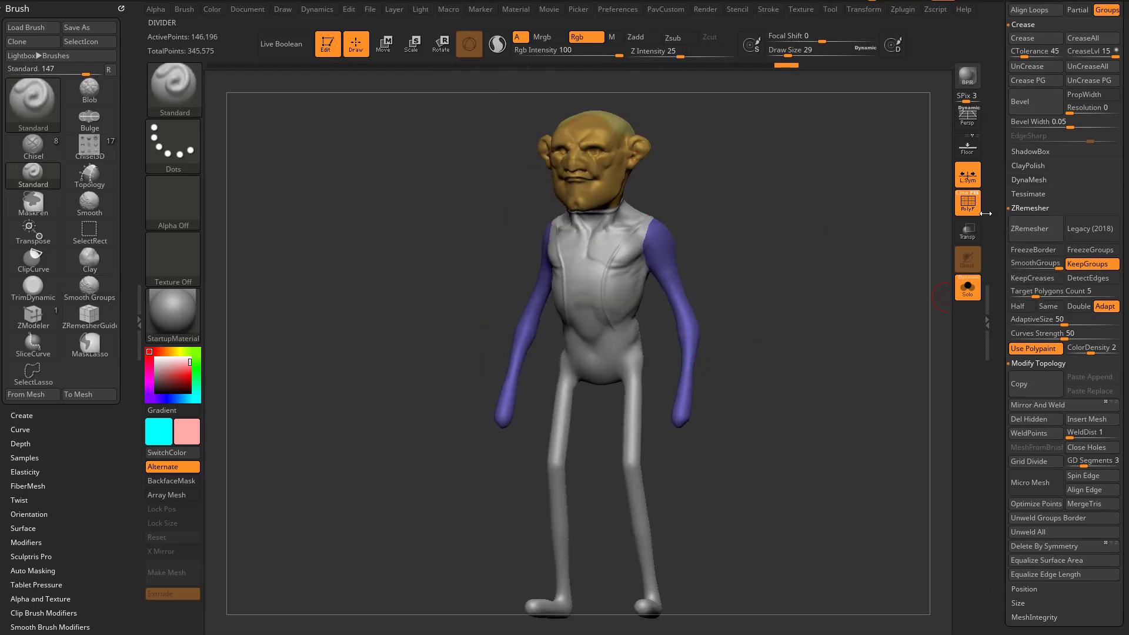
pyautogui.hotkey('shift', 'f')
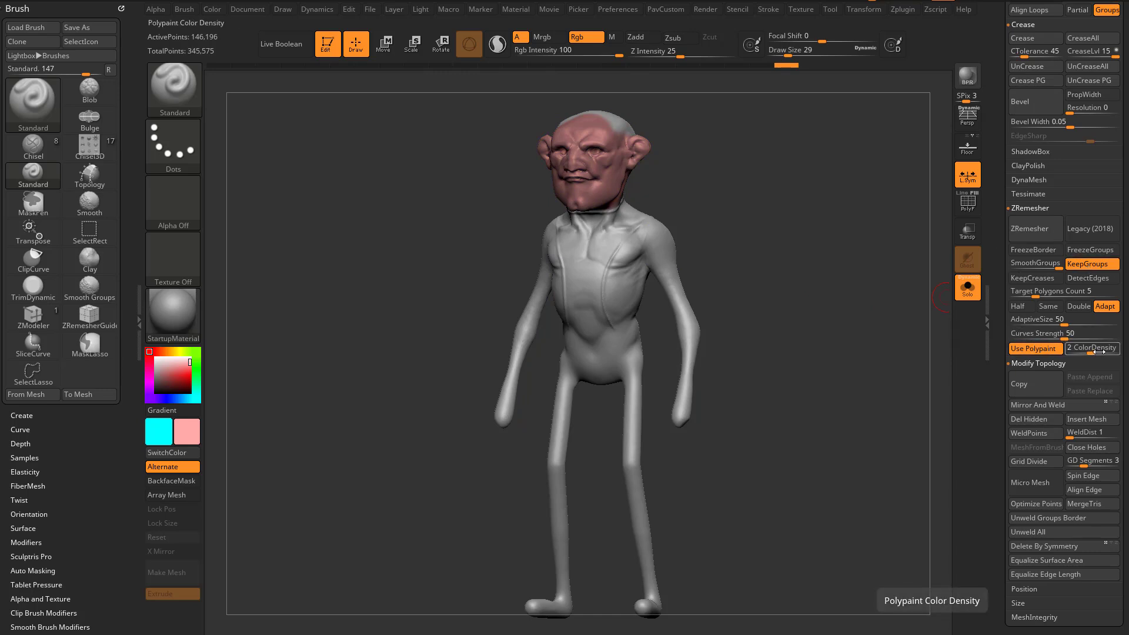
# Try AdaptiveSize values of 69 and 0 for ZRemesher
pyautogui.moveTo(1066, 321); pyautogui.dragTo(1084, 322)
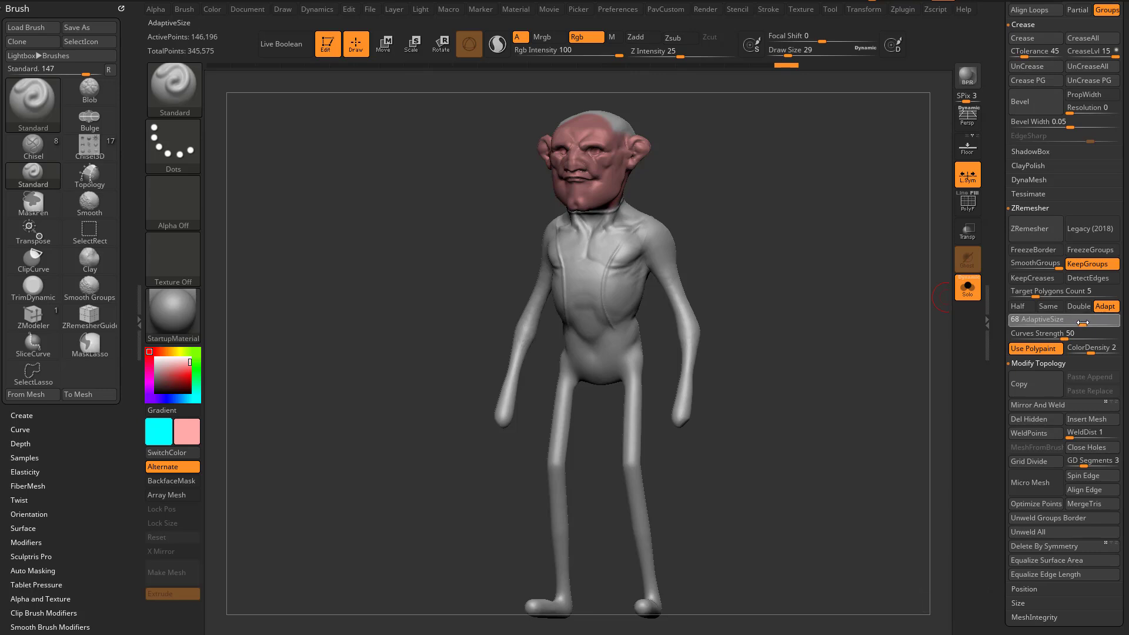
pyautogui.moveTo(835, 327); pyautogui.dragTo(678, 267)
pyautogui.moveTo(777, 293); pyautogui.dragTo(708, 280)
pyautogui.moveTo(827, 247); pyautogui.dragTo(796, 246)
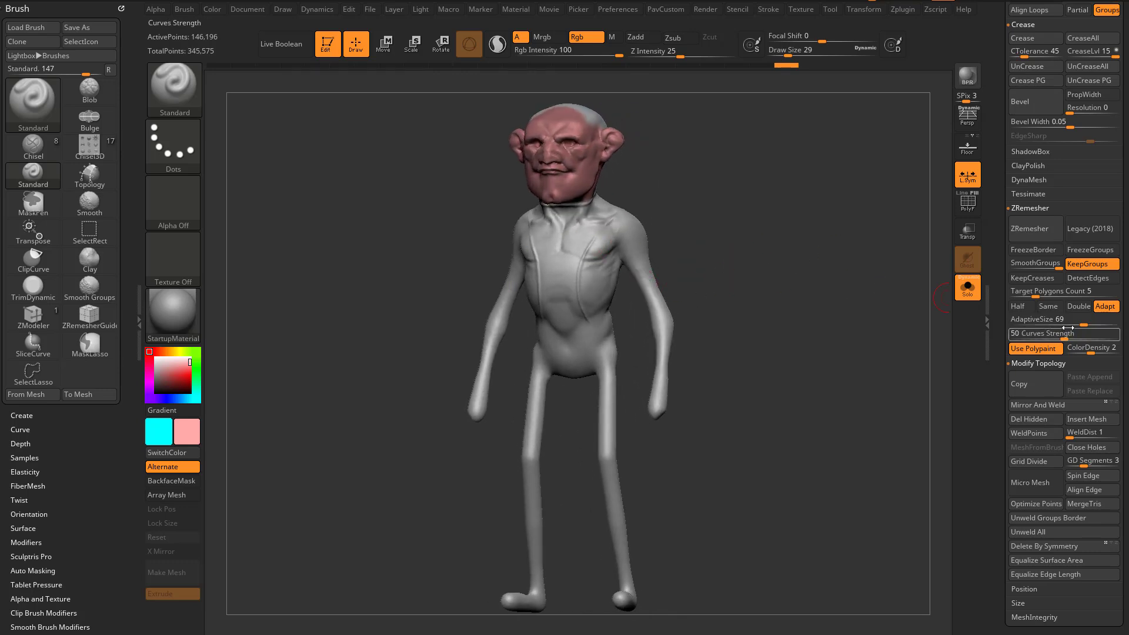
pyautogui.moveTo(1067, 324); pyautogui.dragTo(1007, 323)
pyautogui.moveTo(865, 337); pyautogui.dragTo(809, 332)
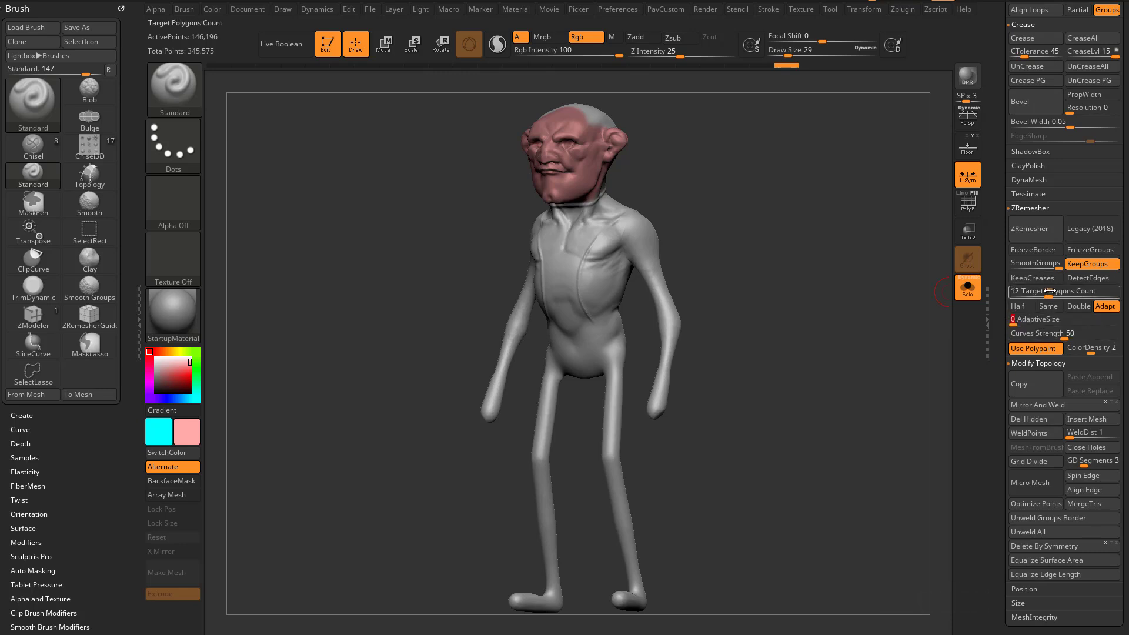
# Run ZRemesher on the body with Target Polygons Count 12, AdaptiveSize 9 and SmoothGroups at its minimum
pyautogui.moveTo(1024, 323); pyautogui.dragTo(1040, 323)
pyautogui.moveTo(1038, 322); pyautogui.dragTo(1024, 324)
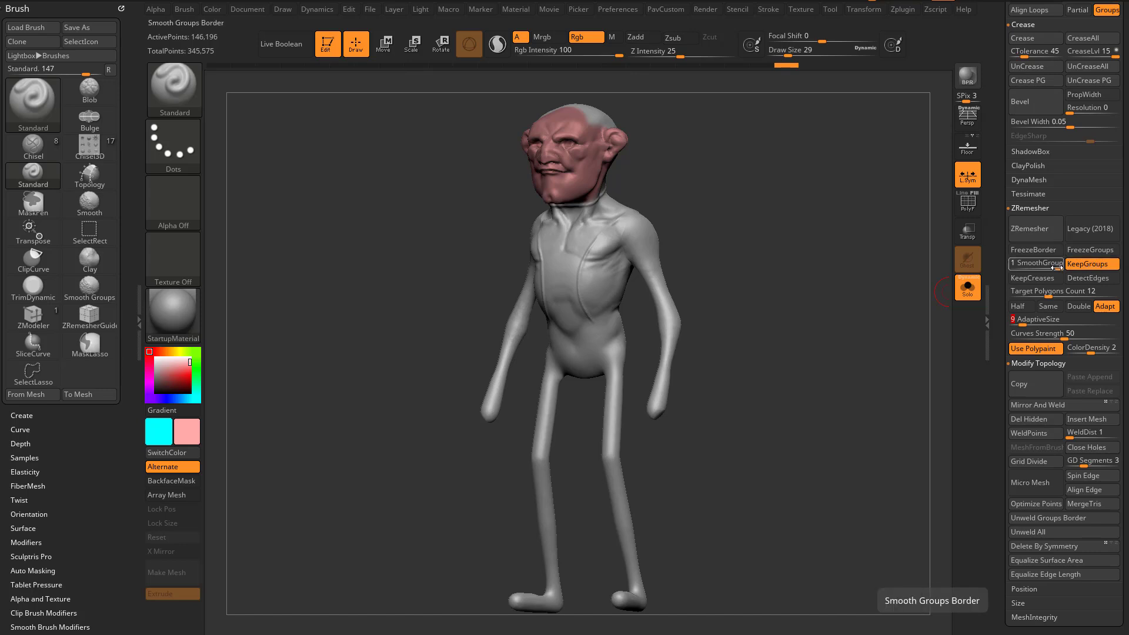
pyautogui.moveTo(918, 259); pyautogui.dragTo(768, 190)
pyautogui.moveTo(581, 223); pyautogui.dragTo(620, 254)
pyautogui.moveTo(654, 211); pyautogui.dragTo(896, 236)
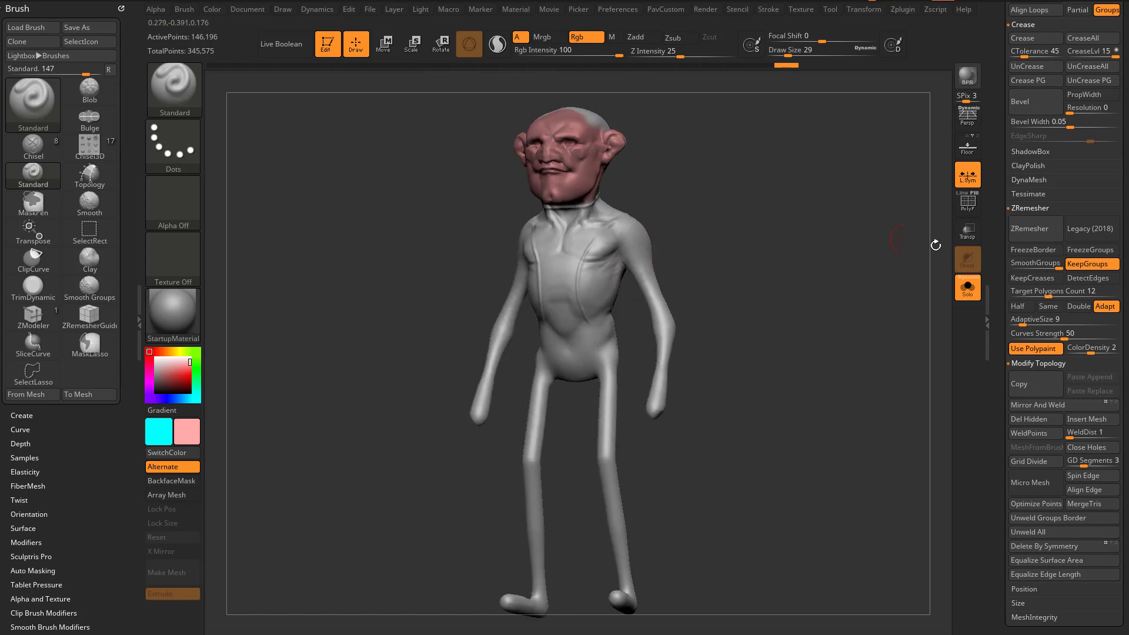
pyautogui.moveTo(858, 276)
pyautogui.mouseDown()
pyautogui.moveTo(880, 285)
pyautogui.moveTo(821, 323)
pyautogui.mouseUp()
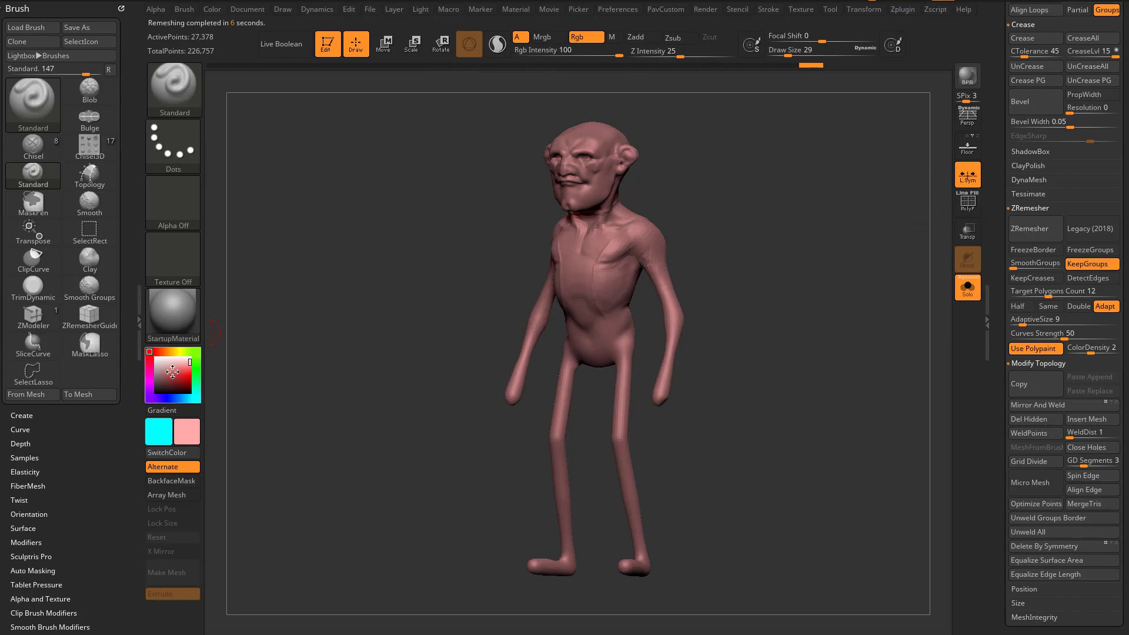
# Set the paint colour to white and show the PolyFrame to inspect the remeshed topology on the upper body
pyautogui.moveTo(172, 371); pyautogui.dragTo(154, 357)
pyautogui.keyDown('shift'); pyautogui.moveTo(821, 299); pyautogui.dragTo(865, 297); pyautogui.keyUp('shift')
pyautogui.keyDown('alt'); pyautogui.moveTo(865, 298); pyautogui.dragTo(876, 336); pyautogui.keyUp('alt')
pyautogui.click(966, 206)
pyautogui.moveTo(775, 238)
pyautogui.keyDown('alt'); pyautogui.mouseDown()
pyautogui.moveTo(789, 267)
pyautogui.moveTo(854, 308)
pyautogui.moveTo(755, 299)
pyautogui.moveTo(817, 293)
pyautogui.moveTo(788, 283)
pyautogui.moveTo(814, 222)
pyautogui.moveTo(795, 245)
pyautogui.moveTo(812, 245)
pyautogui.moveTo(798, 228)
pyautogui.moveTo(909, 229)
pyautogui.moveTo(904, 325)
pyautogui.moveTo(874, 313)
pyautogui.mouseUp(); pyautogui.keyUp('alt')
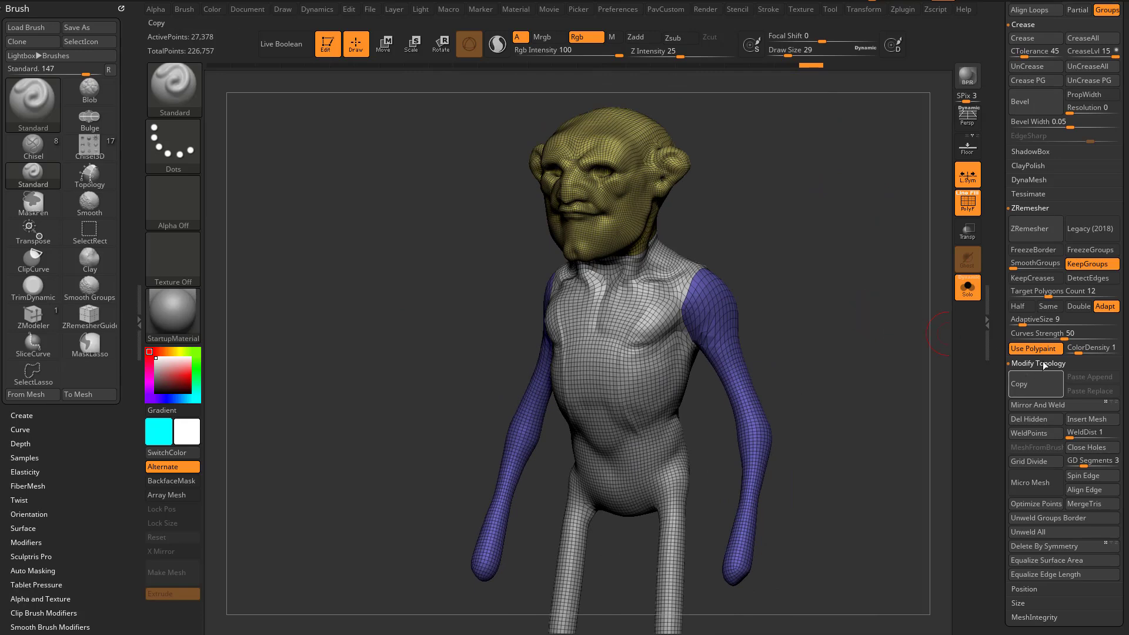
# Enable the Half option and run ZRemesher on the body twice in a row
pyautogui.click(1033, 311)
pyautogui.click(1033, 232)
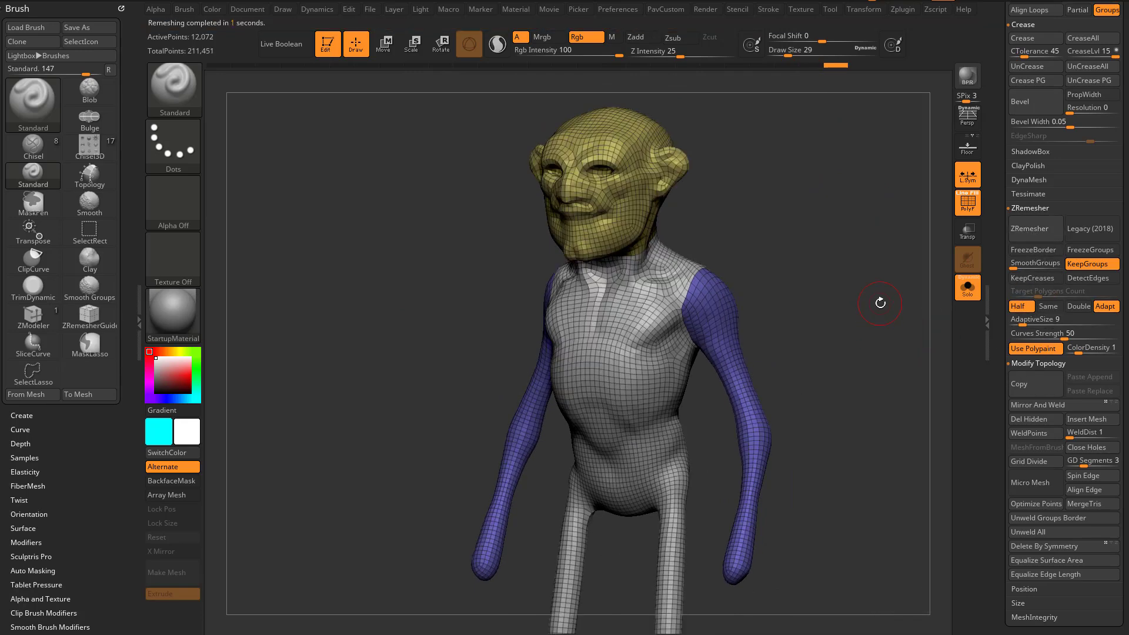
pyautogui.click(1040, 228)
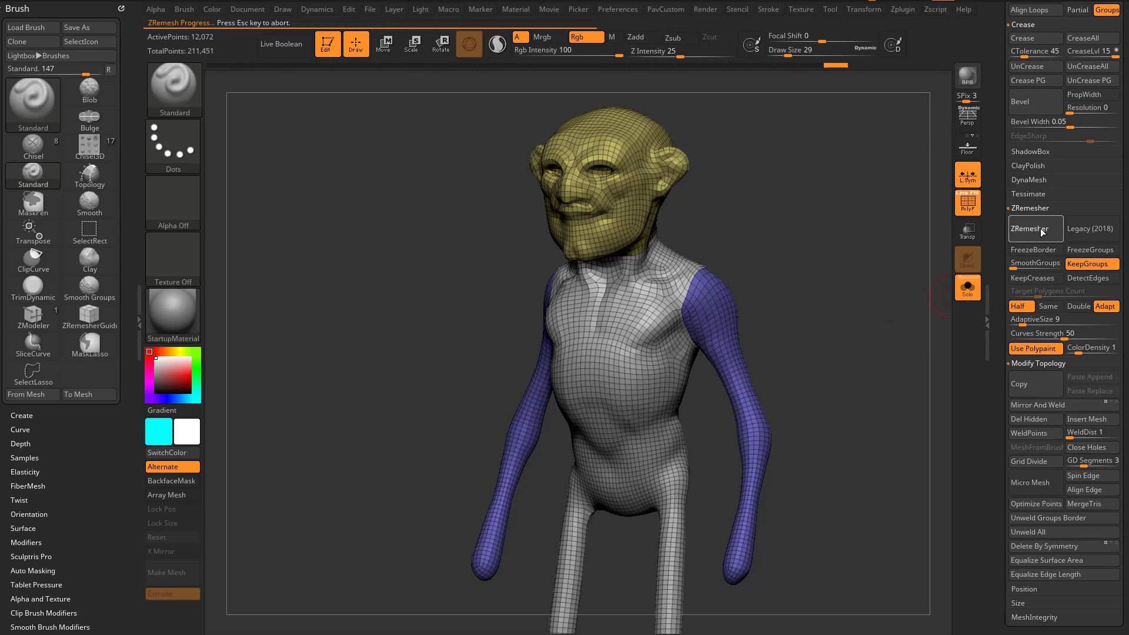
# Hide all subtools except the remeshed body PM3D_Sphere3D_13 and the original body PM3D_Sphere3D_11, with Solo mode turned off
pyautogui.moveTo(844, 346)
pyautogui.mouseDown()
pyautogui.moveTo(785, 345)
pyautogui.moveTo(864, 337)
pyautogui.mouseUp()
pyautogui.keyDown('alt'); pyautogui.moveTo(782, 235); pyautogui.dragTo(787, 262); pyautogui.keyUp('alt')
pyautogui.moveTo(787, 261); pyautogui.dragTo(803, 293, button='right')
pyautogui.moveTo(1003, 300); pyautogui.dragTo(1000, 512)
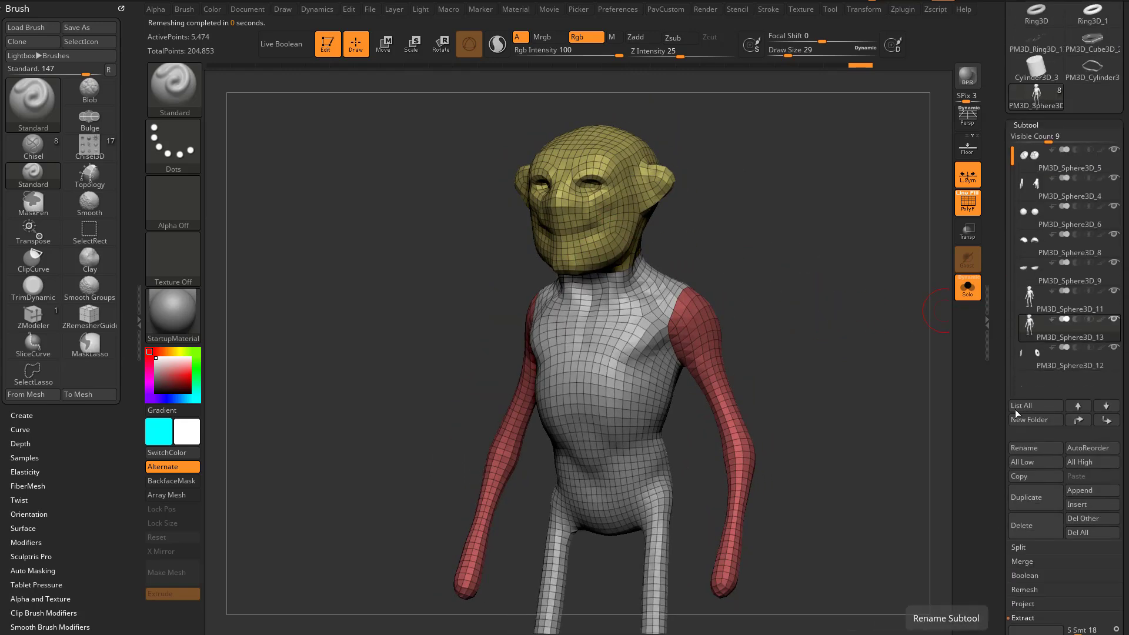
pyautogui.moveTo(1081, 300)
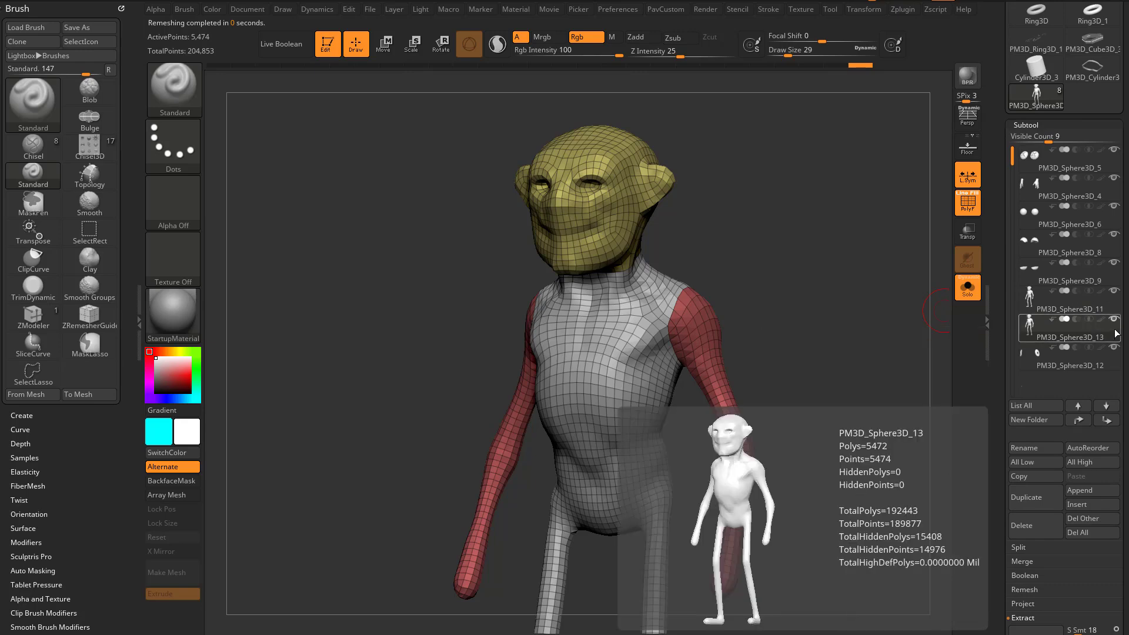
pyautogui.press('shift')
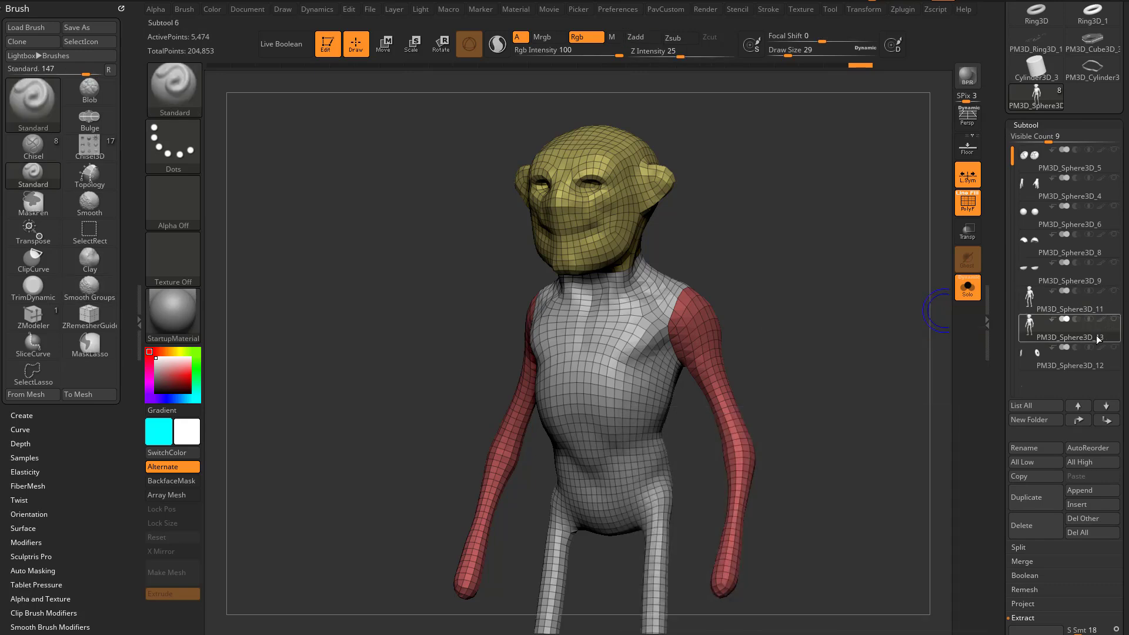
pyautogui.moveTo(1119, 300)
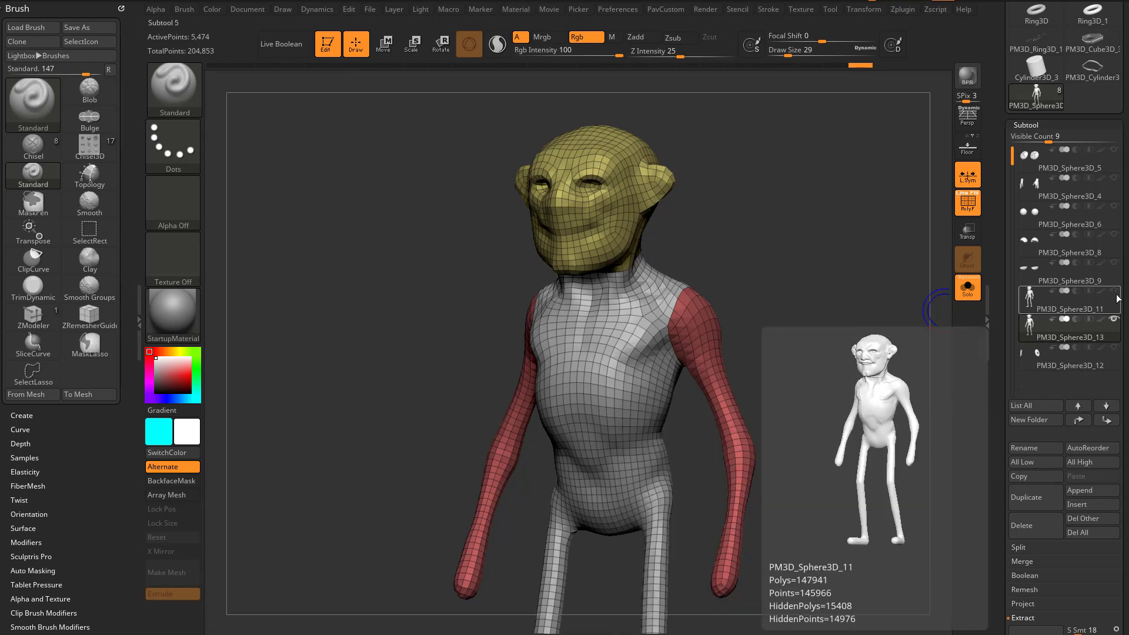
pyautogui.click(967, 287)
pyautogui.moveTo(885, 336)
pyautogui.mouseDown()
pyautogui.moveTo(829, 327)
pyautogui.moveTo(844, 345)
pyautogui.mouseUp()
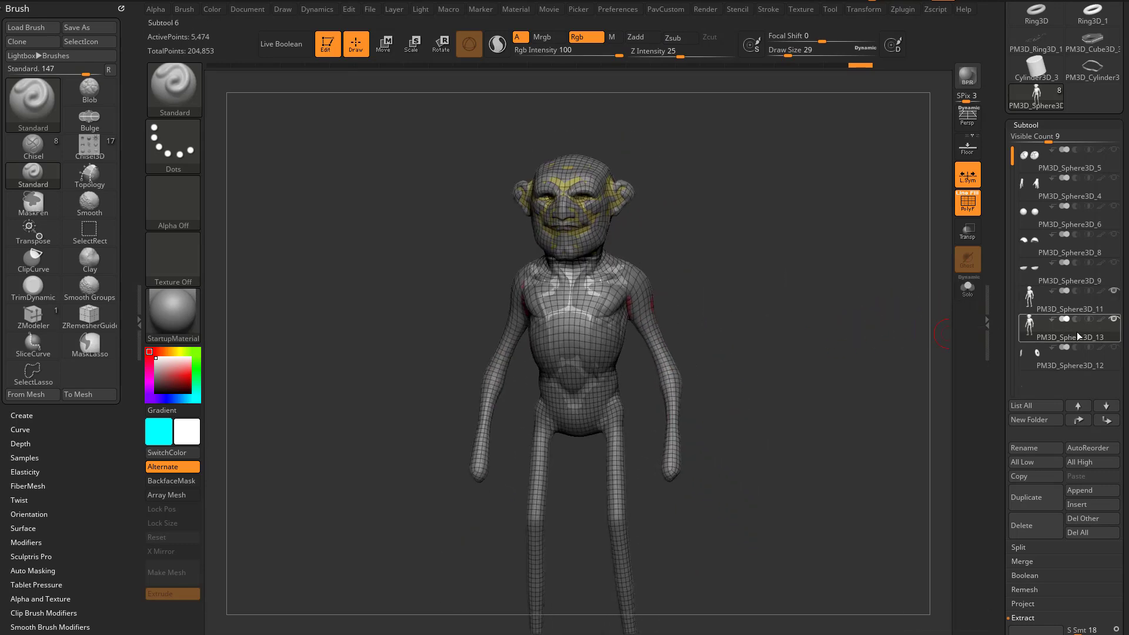
pyautogui.moveTo(911, 348); pyautogui.dragTo(879, 348)
pyautogui.moveTo(1073, 333)
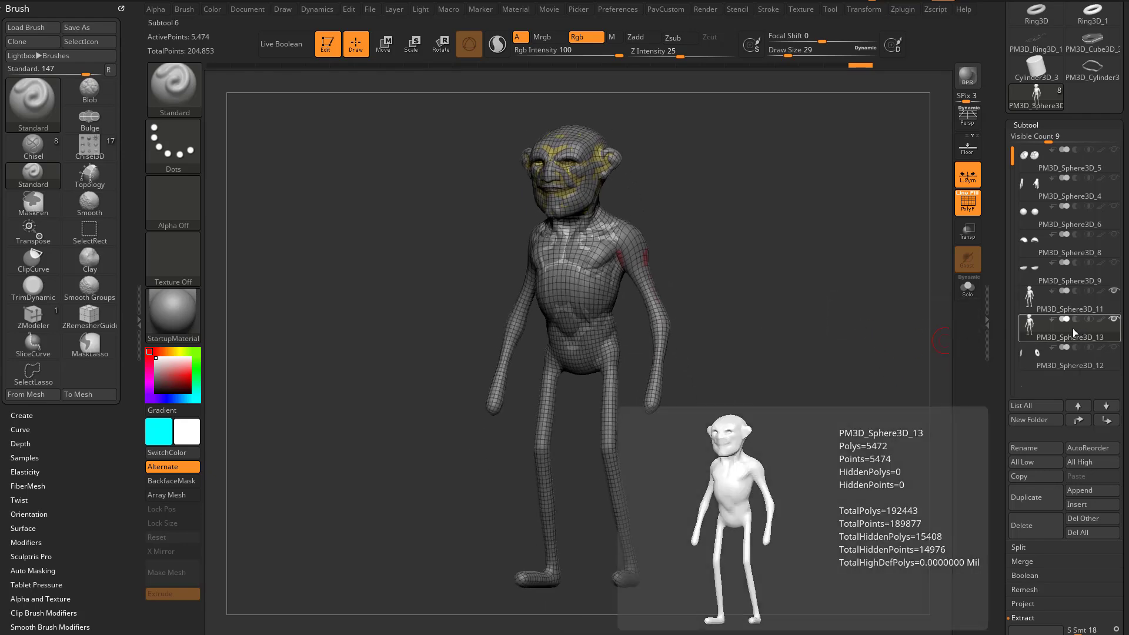
# Subdivide the remeshed body up to SDiv 4, projecting the original body's detail onto it with ProjectAll at Dist 0.02
pyautogui.moveTo(997, 366)
pyautogui.mouseDown()
pyautogui.moveTo(1000, 265)
pyautogui.moveTo(1000, 339)
pyautogui.mouseUp()
pyautogui.scroll(-1, 1000, 340)
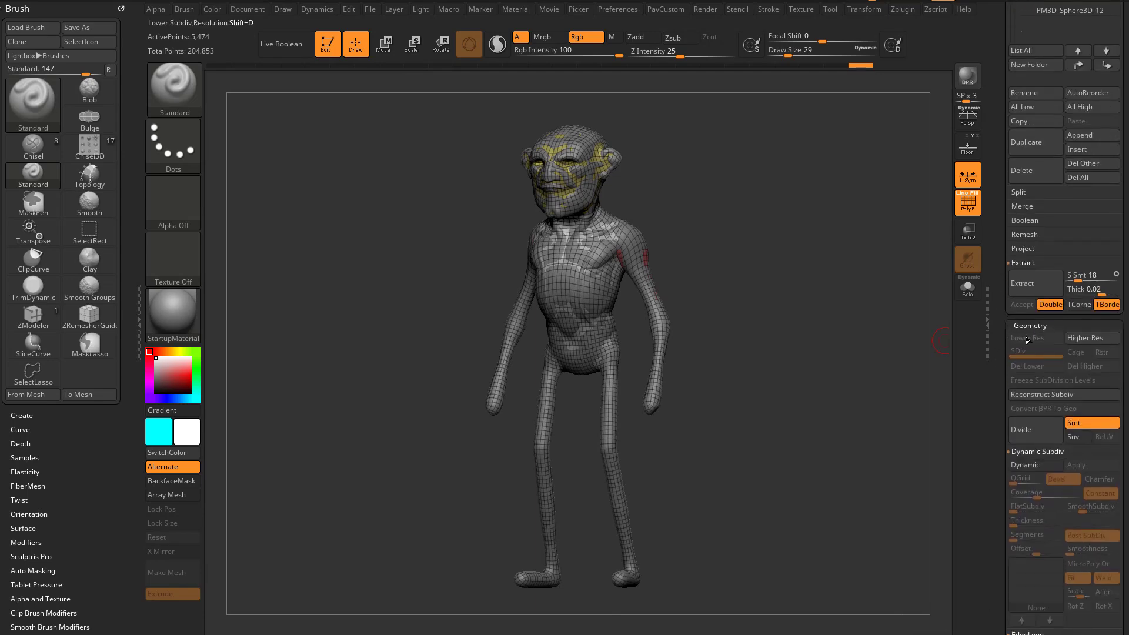
pyautogui.click(1032, 430)
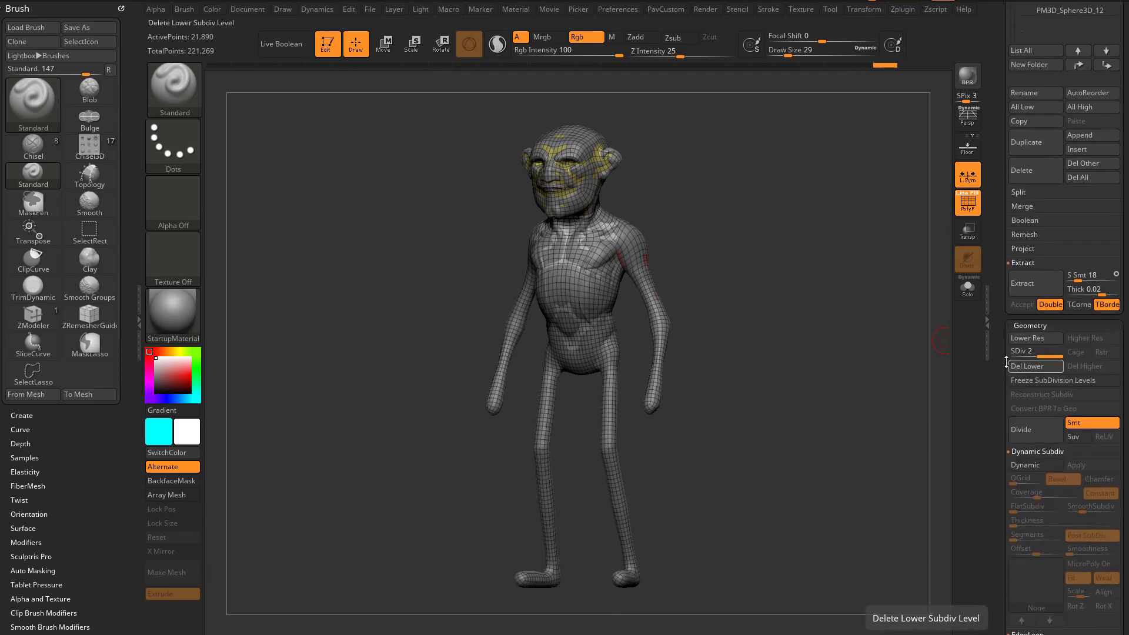
pyautogui.click(1023, 248)
pyautogui.click(1026, 262)
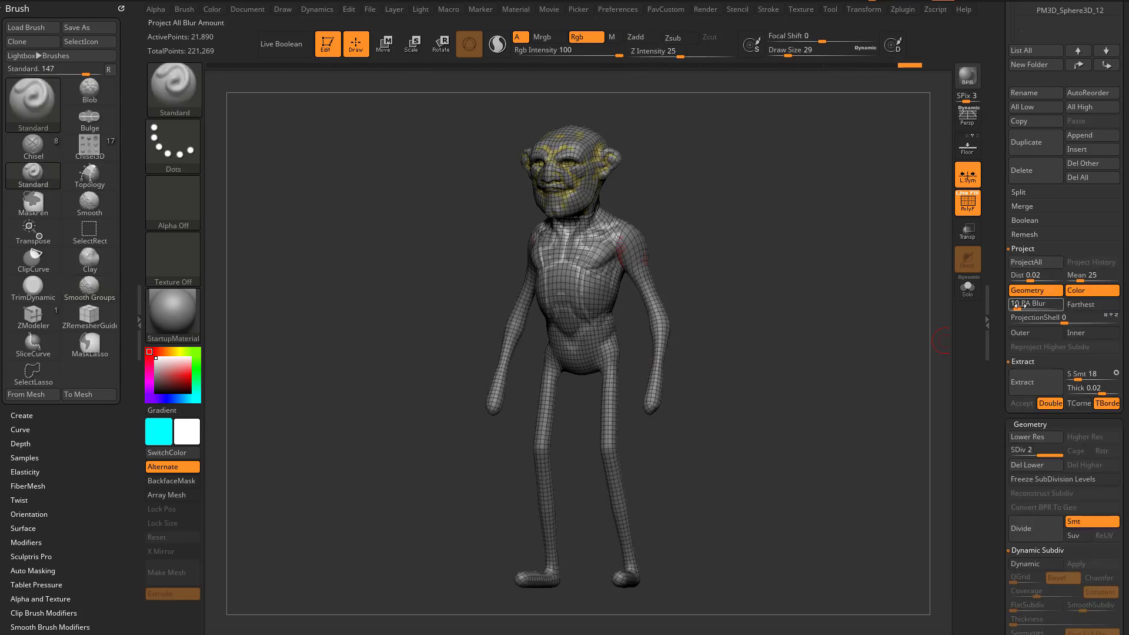
pyautogui.click(1025, 521)
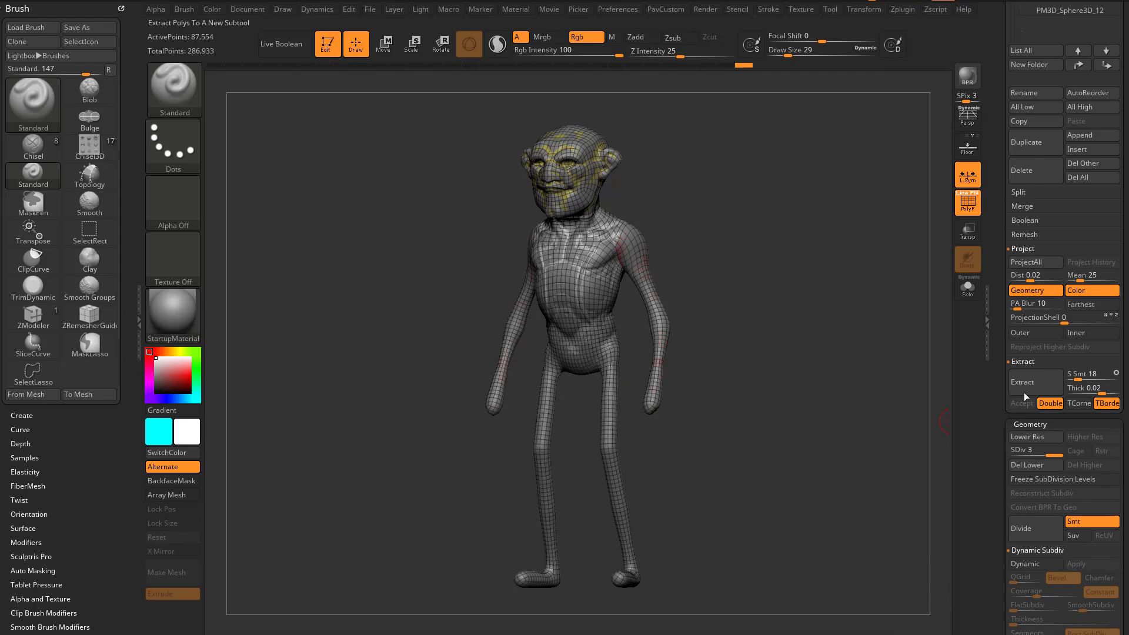
pyautogui.click(1021, 528)
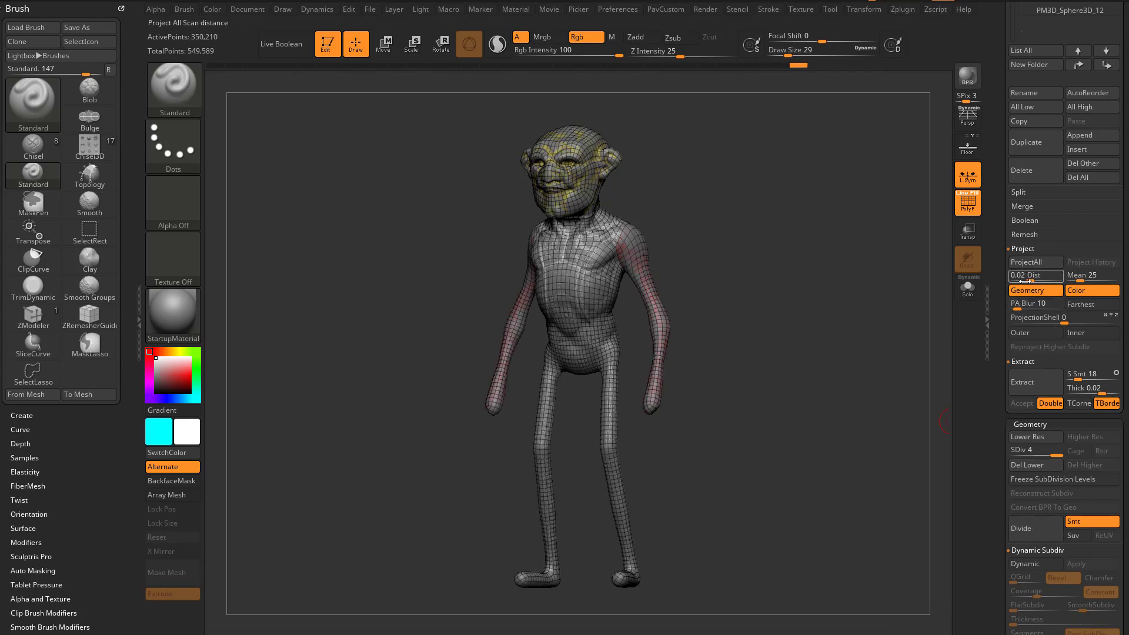
pyautogui.scroll(10, 1024, 281)
pyautogui.scroll(-5, 1044, 274)
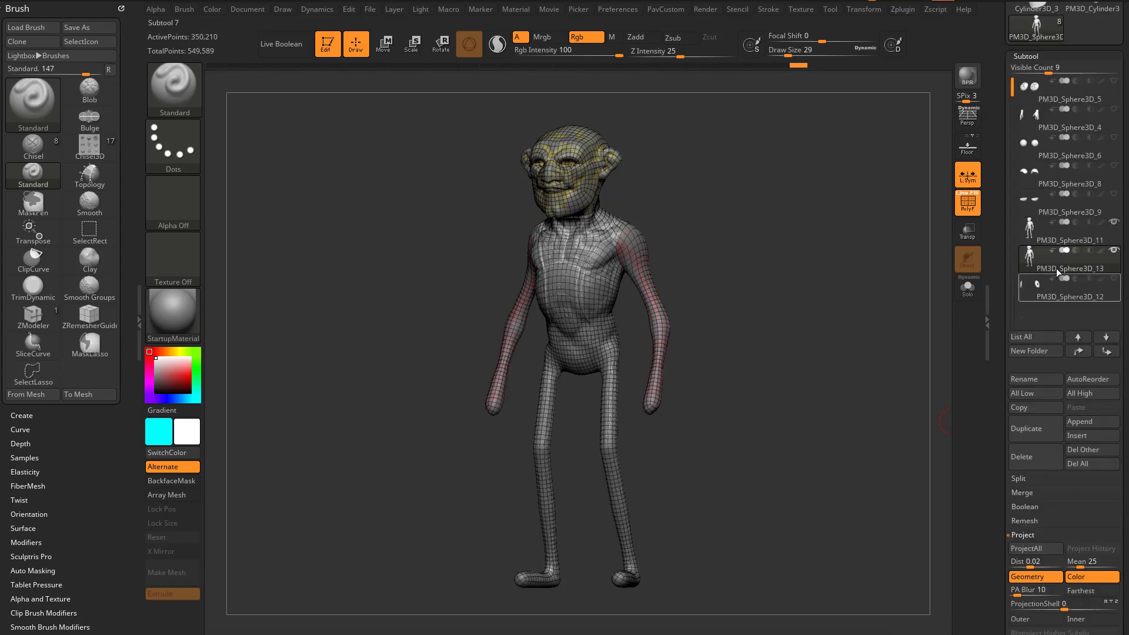
# Isolate the remeshed body and examine its projected detail from several angles with the PolyFrame on and off
pyautogui.click(967, 288)
pyautogui.click(968, 201)
pyautogui.moveTo(839, 293); pyautogui.dragTo(897, 303)
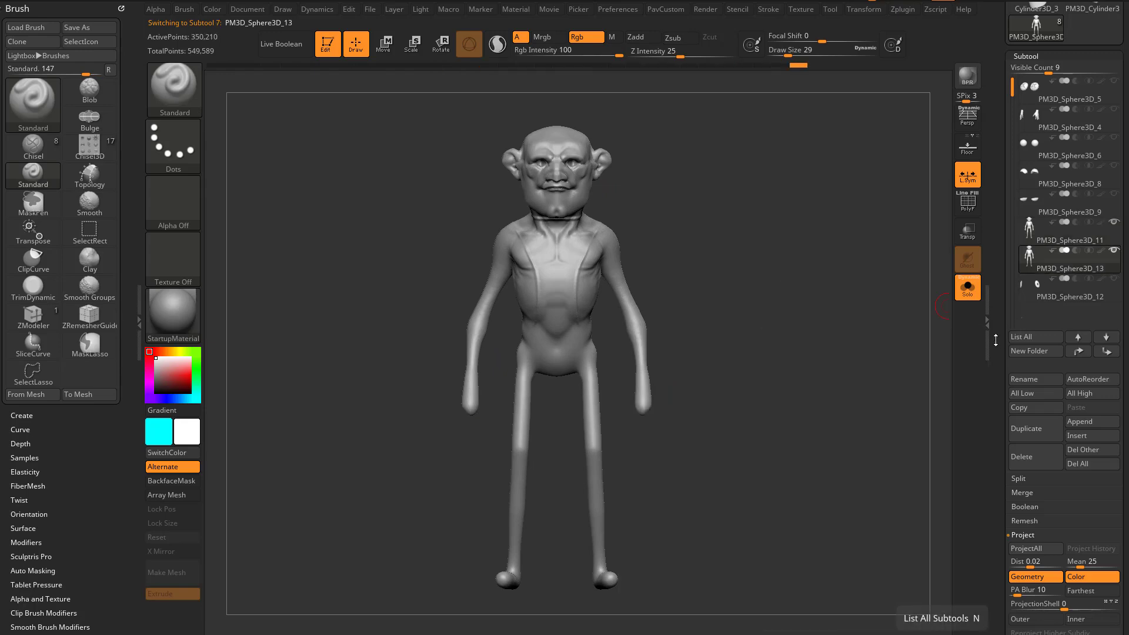
pyautogui.scroll(-6, 1053, 329)
pyautogui.moveTo(1016, 390); pyautogui.dragTo(1065, 393)
pyautogui.moveTo(861, 384)
pyautogui.mouseDown()
pyautogui.moveTo(739, 395)
pyautogui.moveTo(851, 390)
pyautogui.mouseUp()
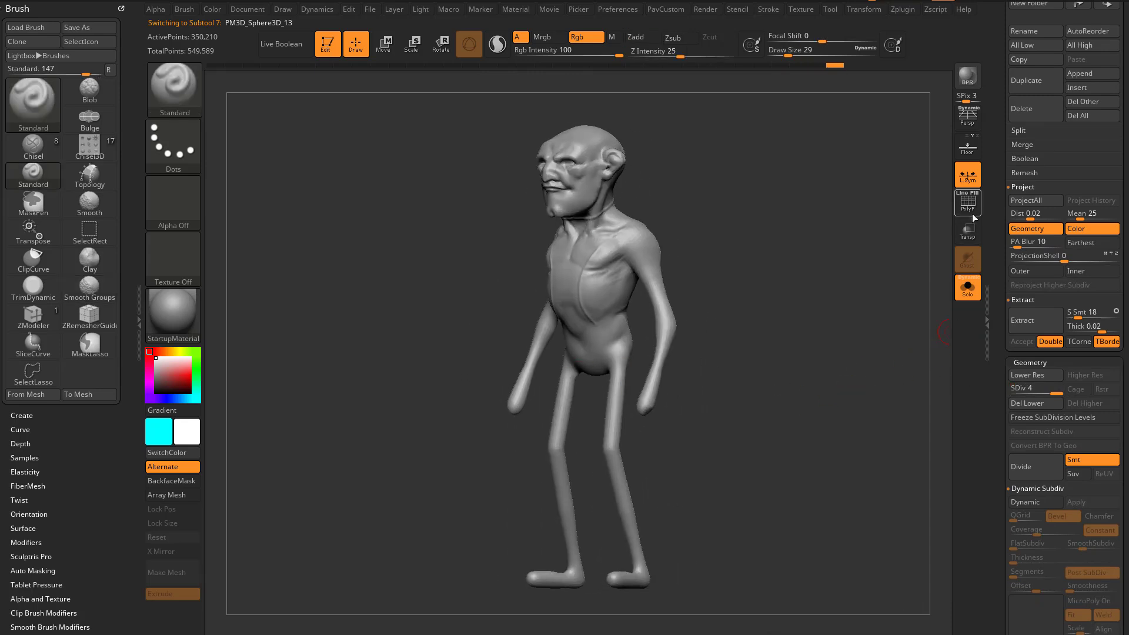
pyautogui.hotkey('shift', 'f')
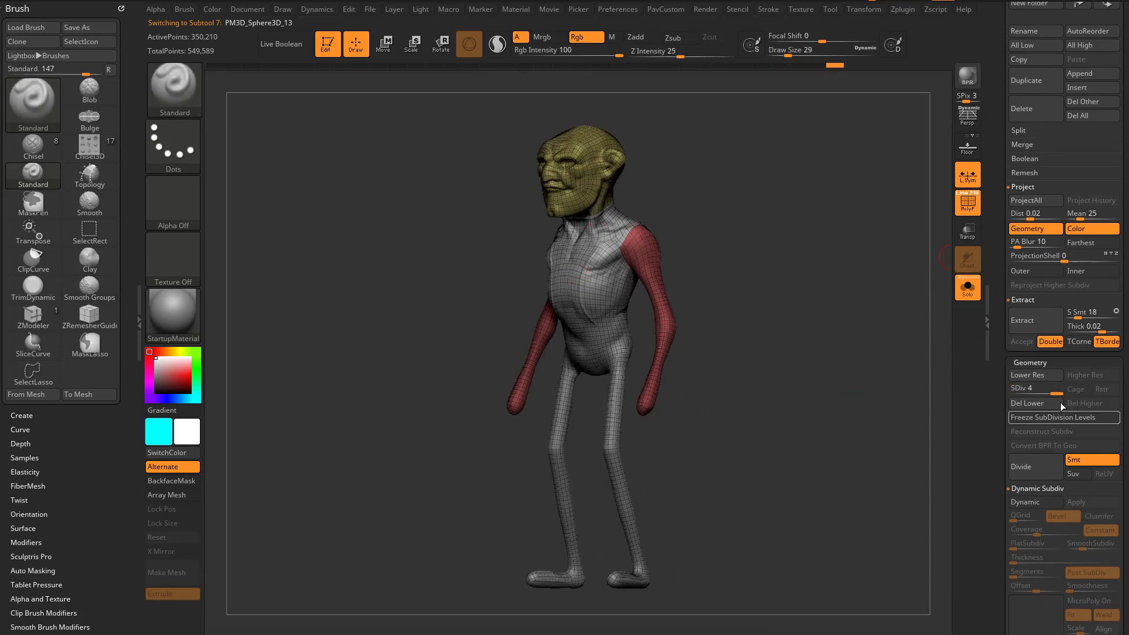
pyautogui.click(971, 209)
pyautogui.moveTo(998, 249); pyautogui.dragTo(998, 356)
pyautogui.scroll(-5, 998, 355)
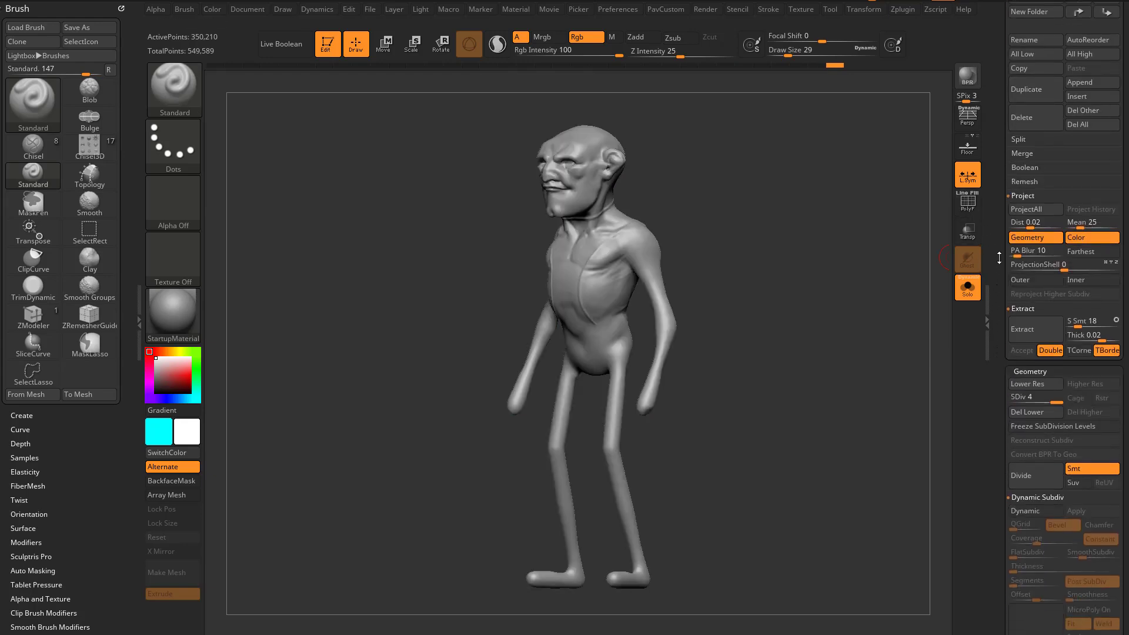
# Delete all subdivision levels above SDiv 1 on the remeshed body and hide the original body subtool
pyautogui.moveTo(1024, 387); pyautogui.dragTo(1013, 388)
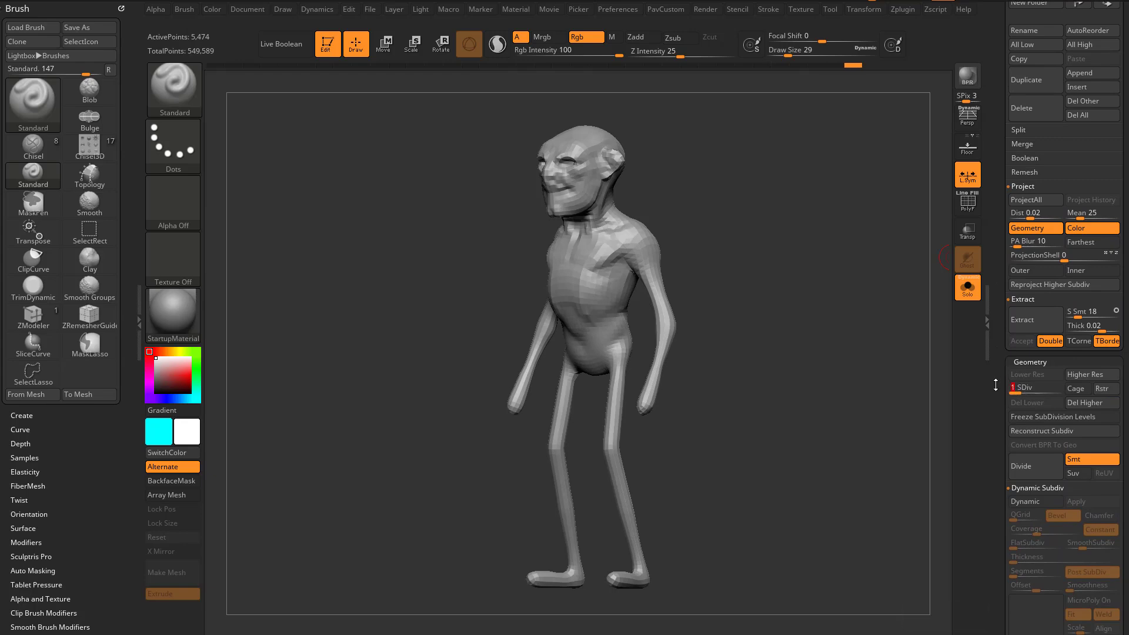
pyautogui.scroll(-2, 1017, 362)
pyautogui.click(1085, 371)
pyautogui.scroll(5, 1118, 247)
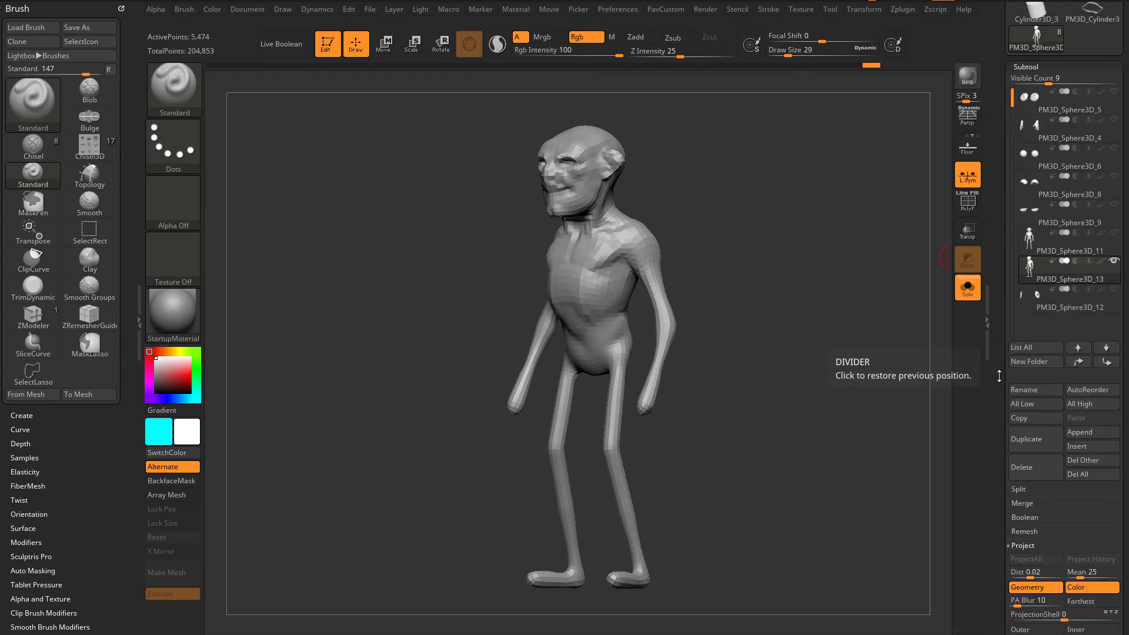
pyautogui.scroll(-5, 956, 389)
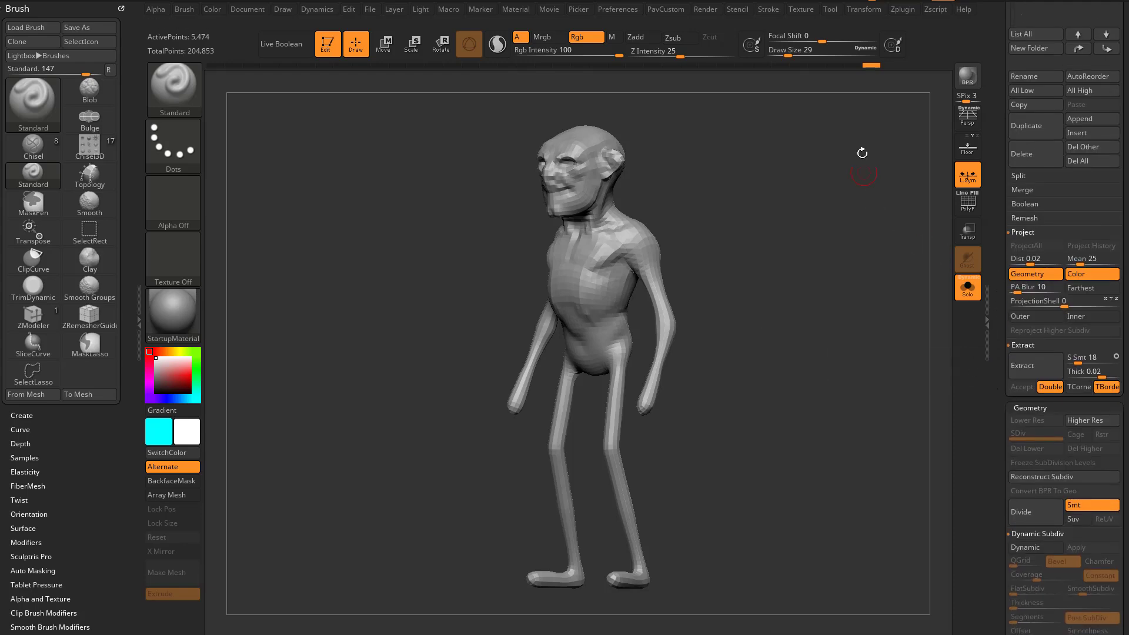
# Mark undo history state 3, the sculpt before remeshing, as the projection source and return to the latest state
pyautogui.moveTo(866, 65); pyautogui.dragTo(630, 65)
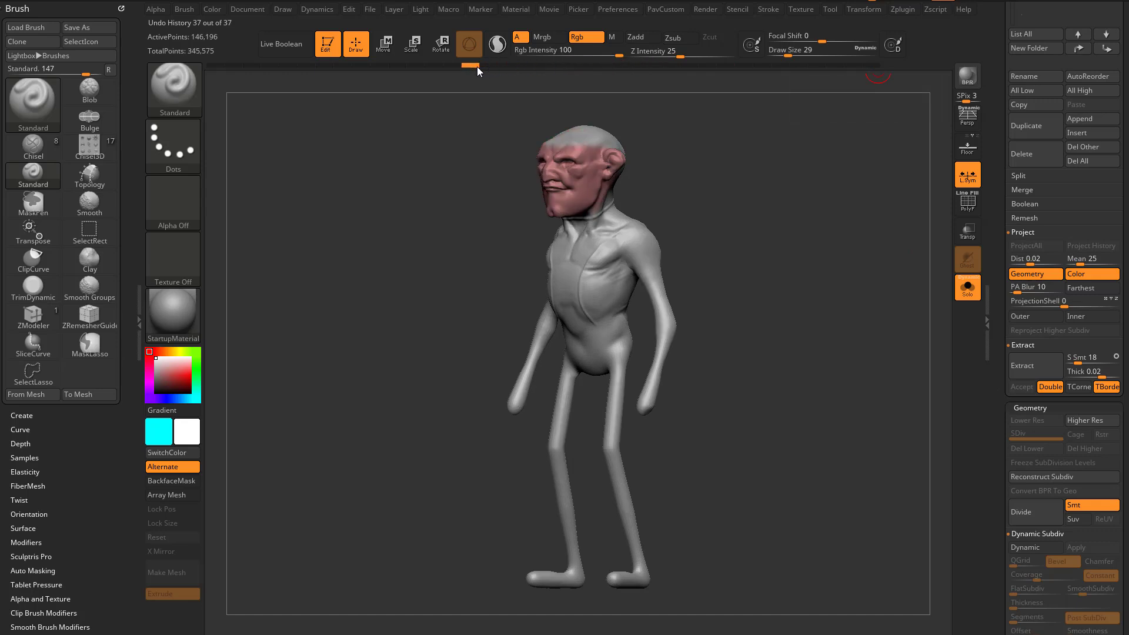
pyautogui.moveTo(439, 69); pyautogui.dragTo(250, 69)
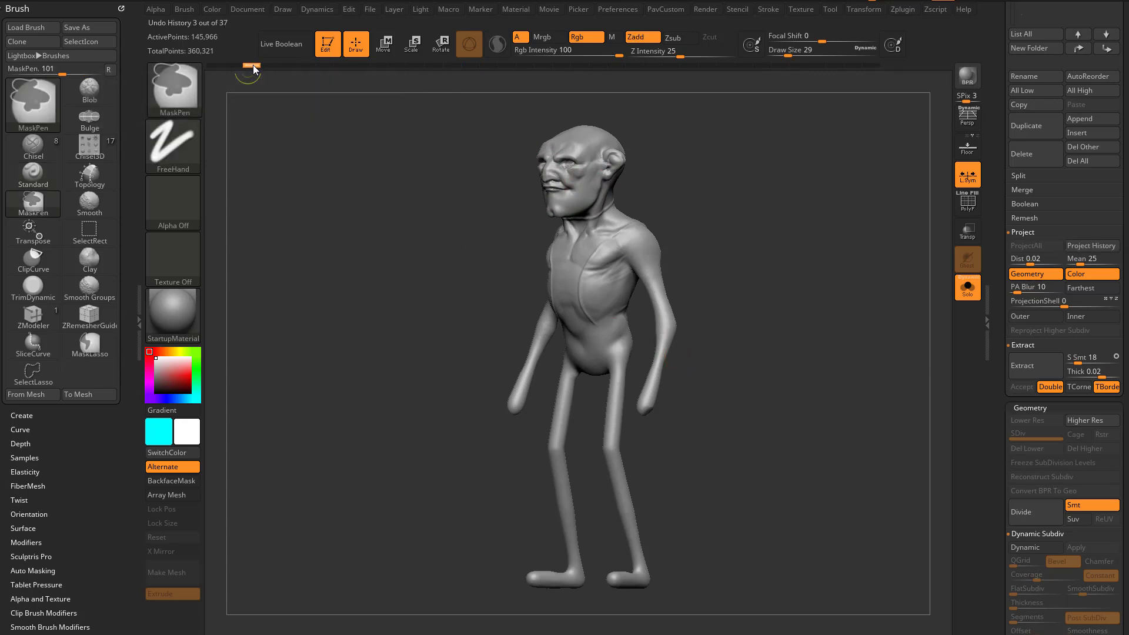
pyautogui.click(871, 64)
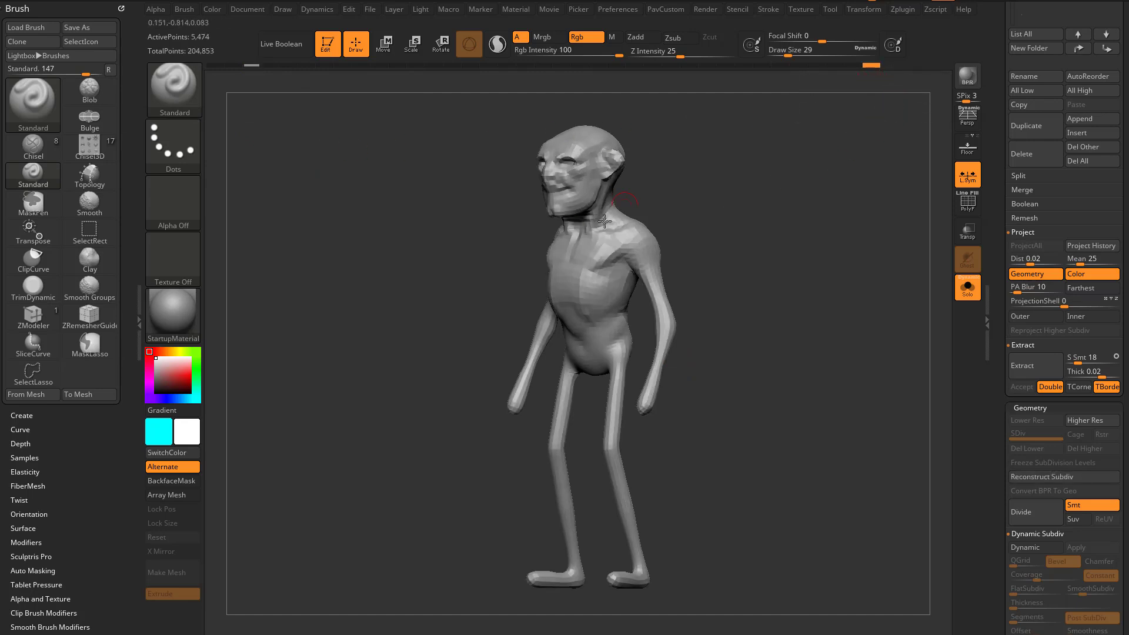
# Divide the remeshed body to SDiv 2 and run Project History on it without projecting the polypaint
pyautogui.moveTo(748, 213); pyautogui.dragTo(792, 218)
pyautogui.moveTo(1007, 290); pyautogui.dragTo(1002, 272)
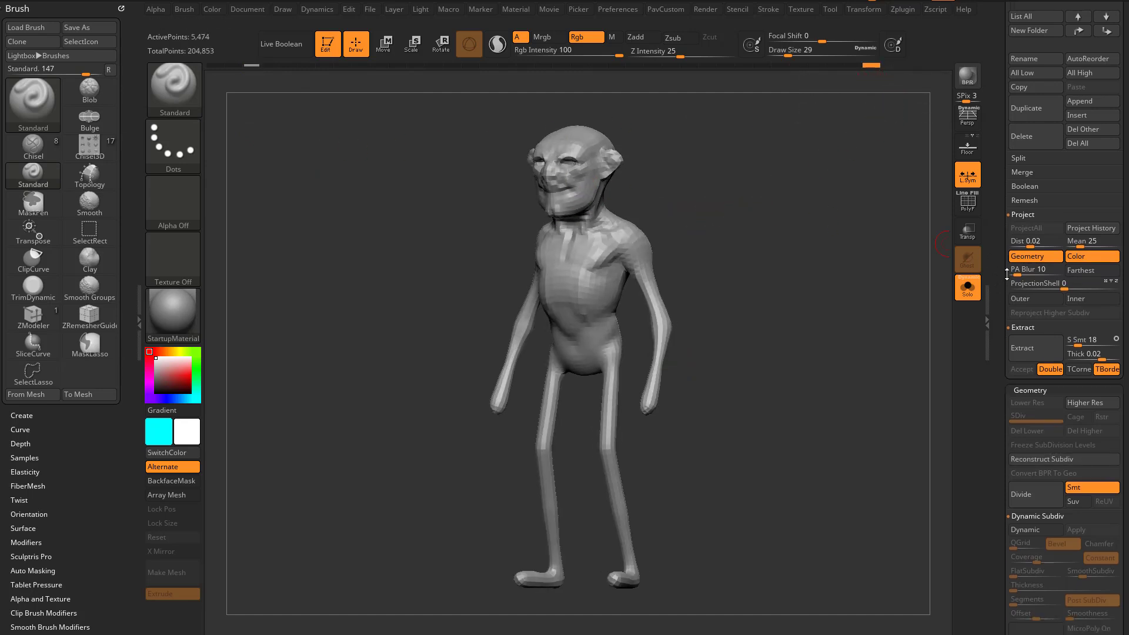
pyautogui.click(1095, 228)
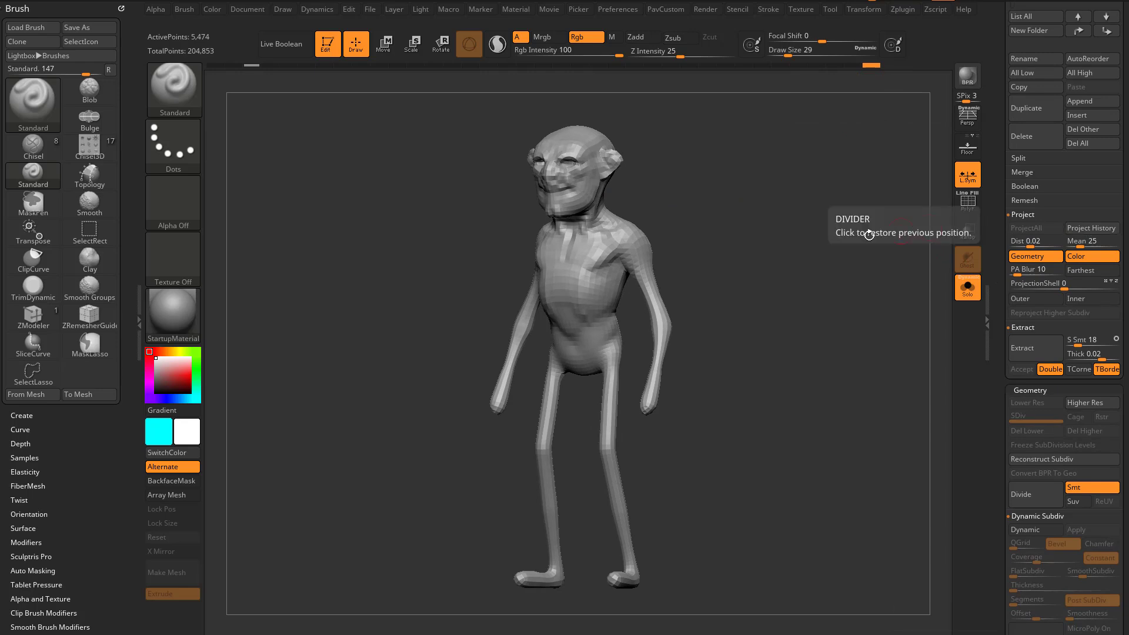
pyautogui.click(1094, 228)
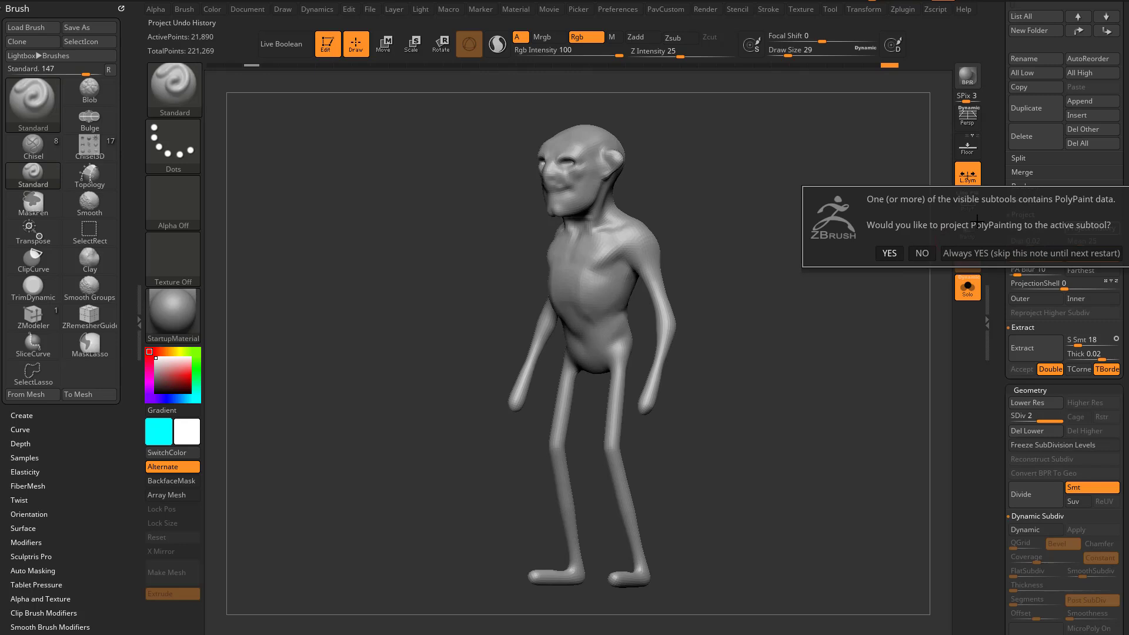
pyautogui.click(921, 253)
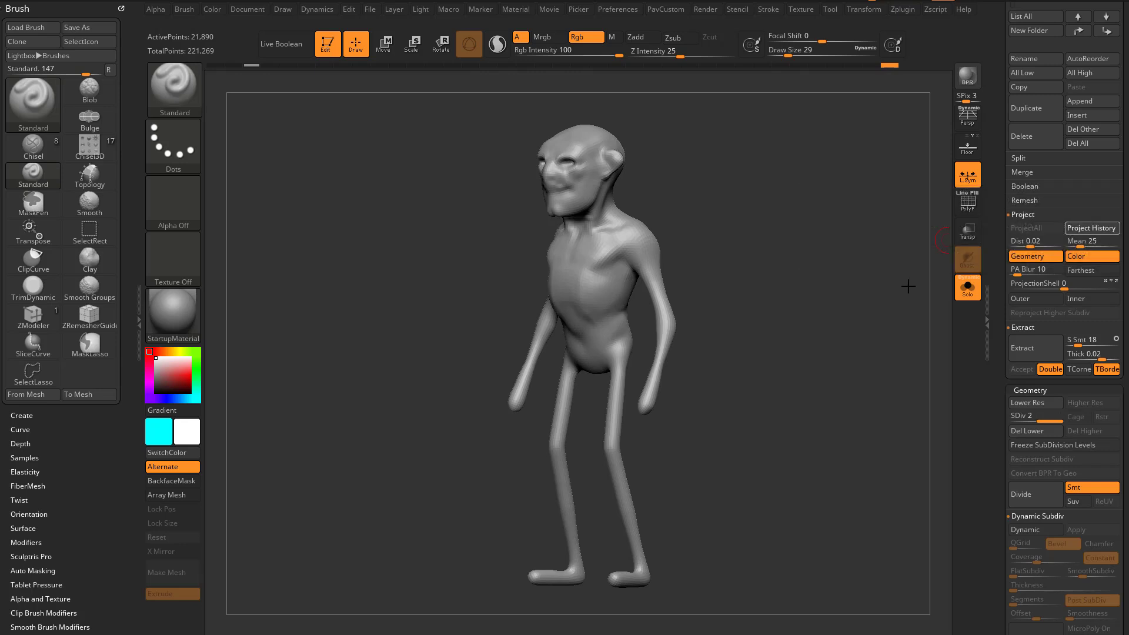
# Divide the body to SDiv 3 and SDiv 4, running Project History at each level without projecting the polypaint
pyautogui.hotkey('ctrl', 'd')
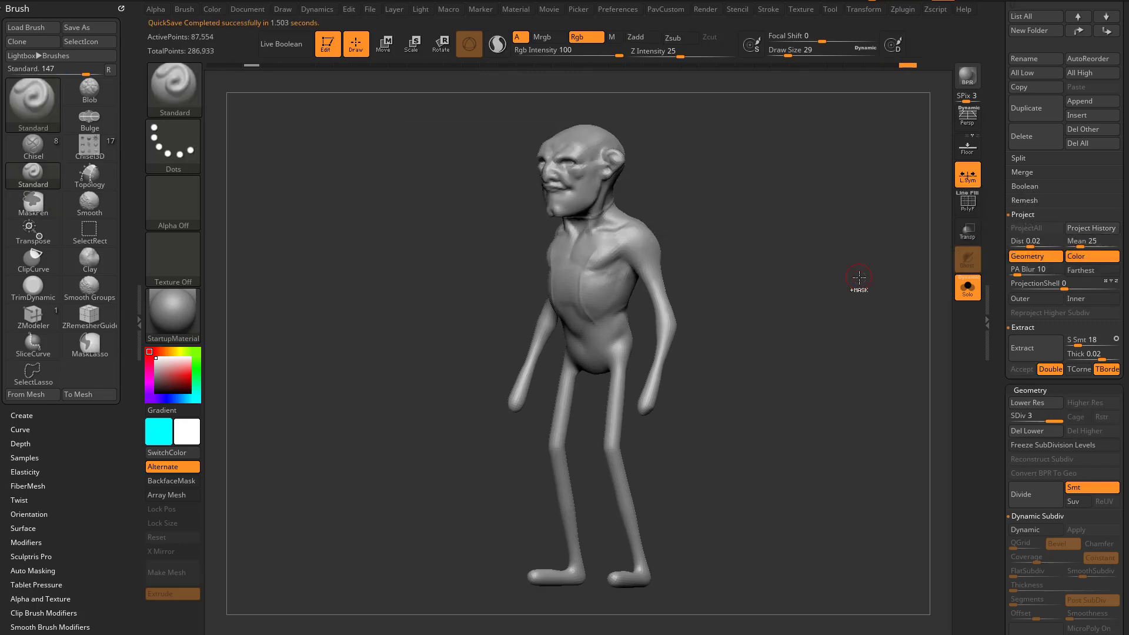
pyautogui.click(1091, 229)
pyautogui.click(931, 251)
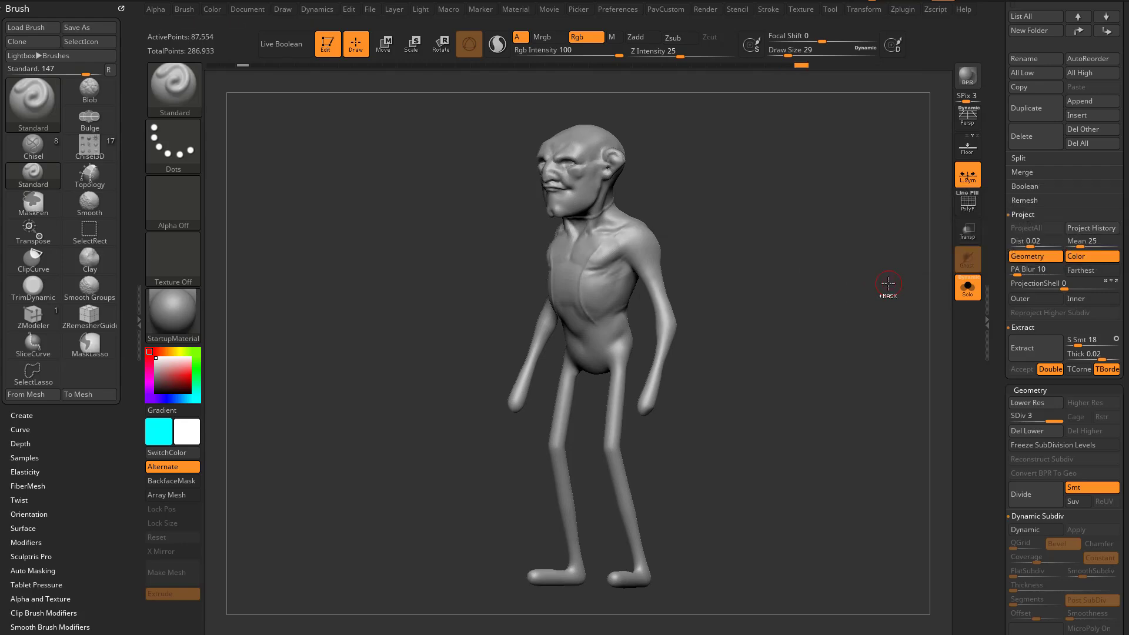
pyautogui.click(1082, 230)
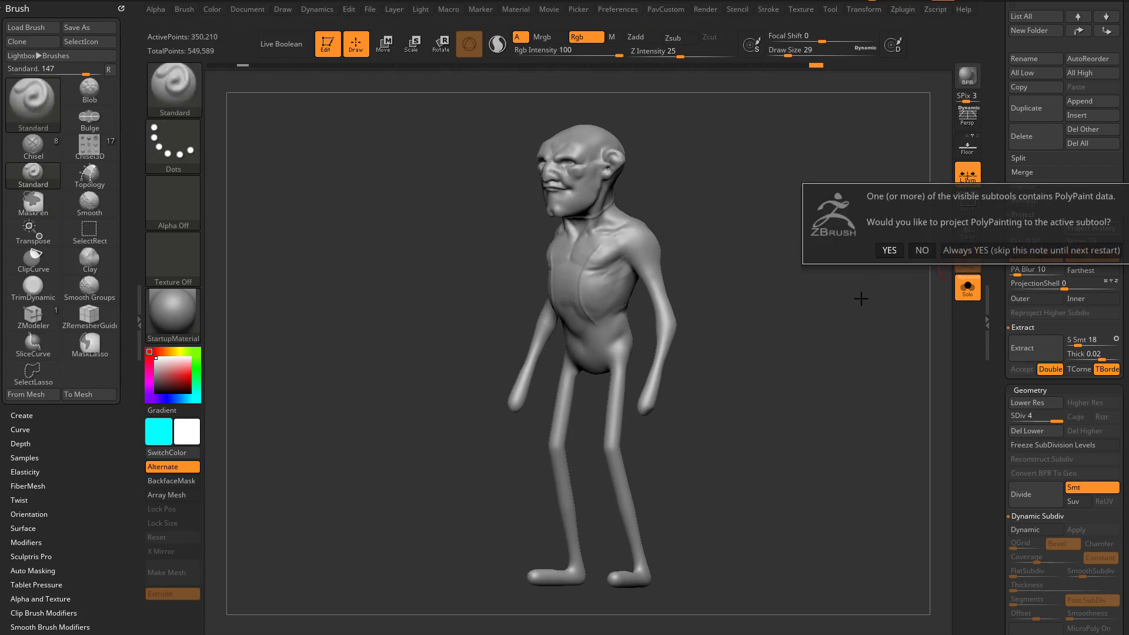
pyautogui.click(921, 251)
# Compare the body at SDiv 1 and SDiv 4 to check the recovered detail
pyautogui.moveTo(1001, 295); pyautogui.dragTo(1074, 148)
pyautogui.click(1022, 147)
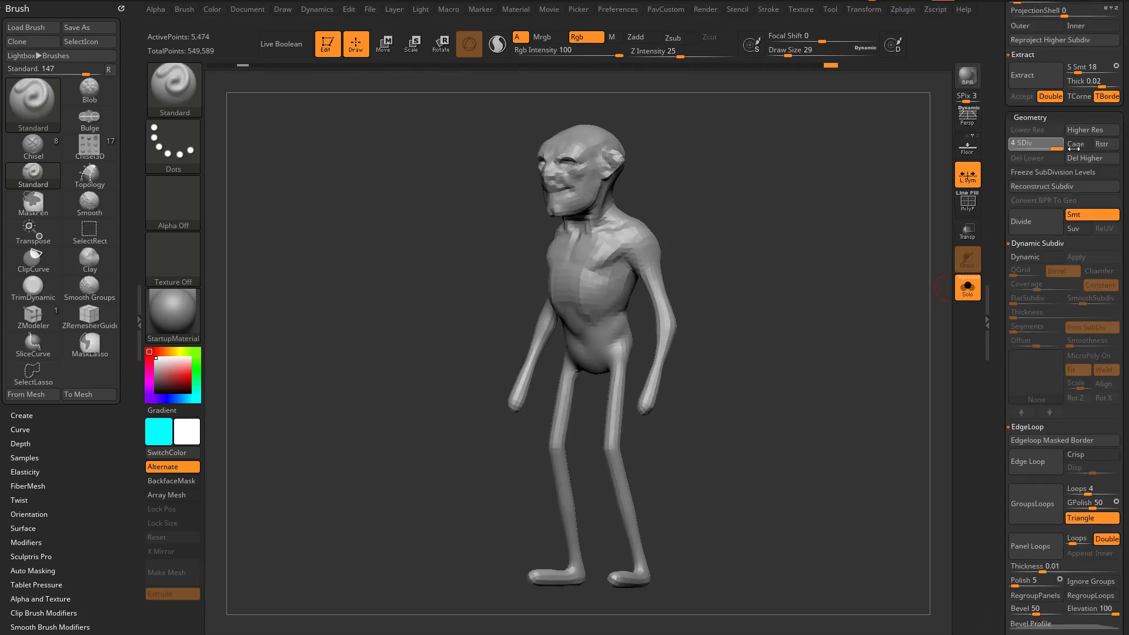
pyautogui.moveTo(830, 227)
pyautogui.mouseDown()
pyautogui.moveTo(929, 228)
pyautogui.moveTo(848, 232)
pyautogui.mouseUp()
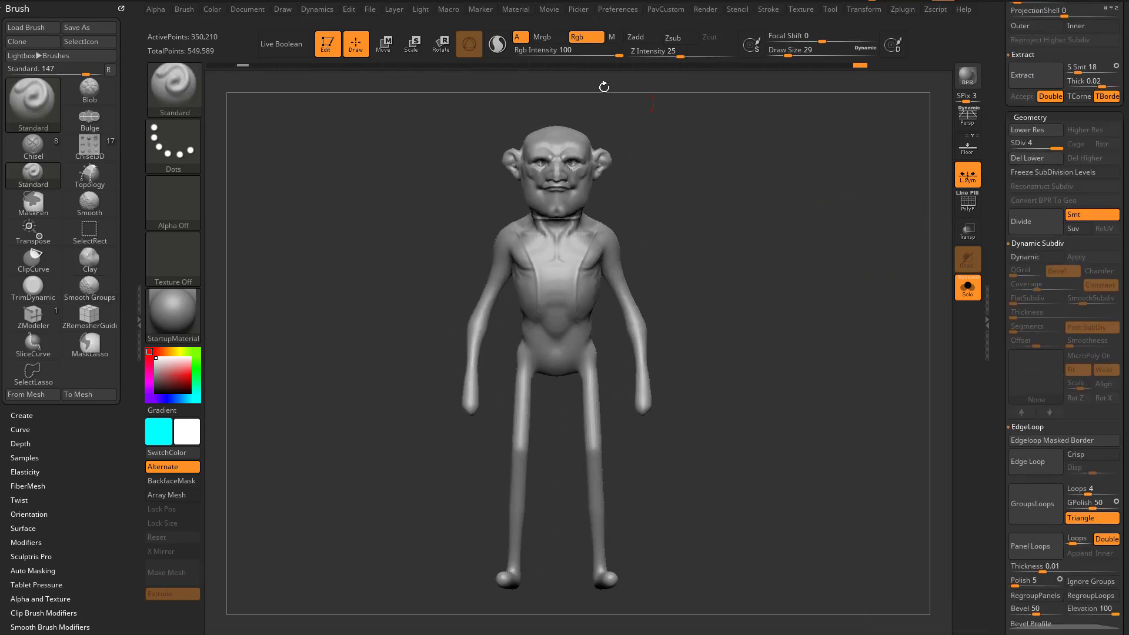
# Revisit undo history state 3 to compare the original sculpt, and return to the latest projected state
pyautogui.moveTo(382, 119); pyautogui.dragTo(246, 51)
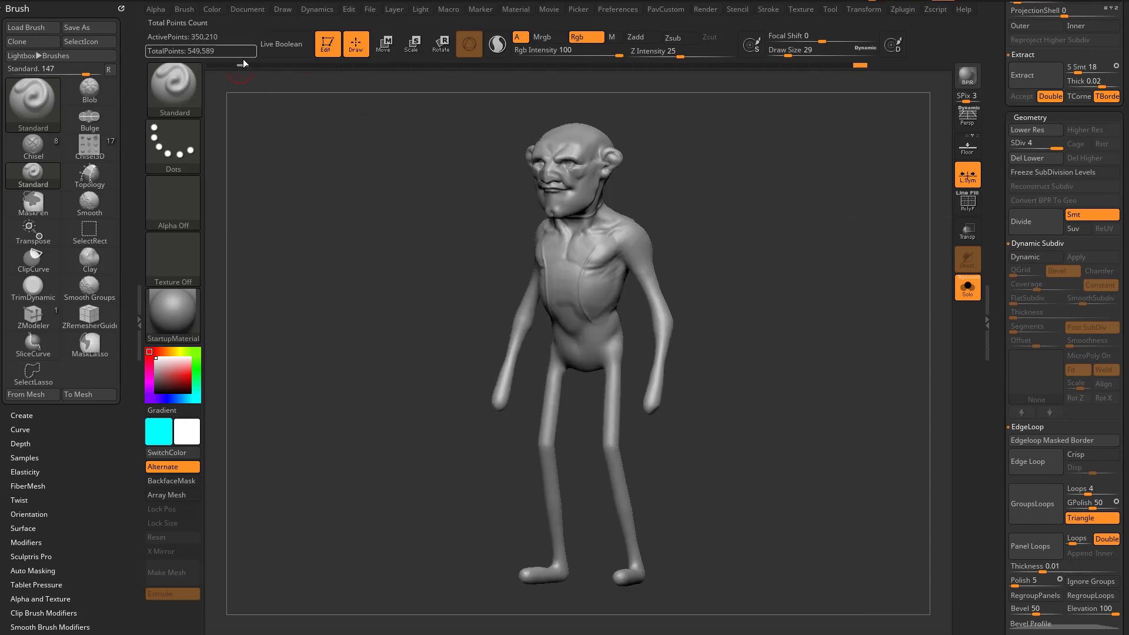
pyautogui.click(243, 66)
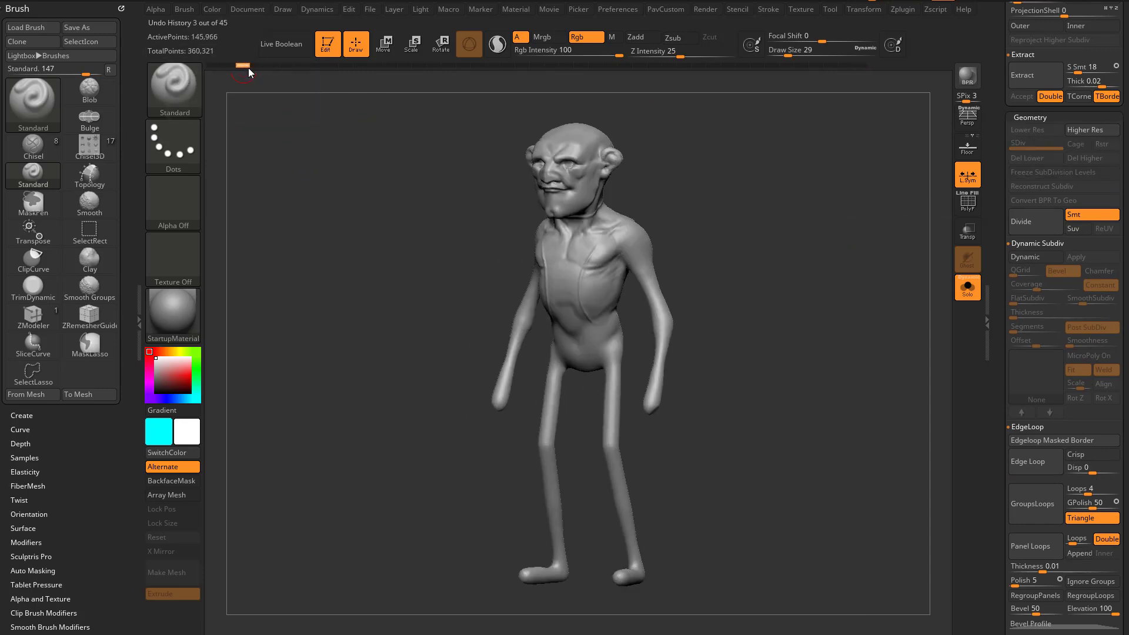
pyautogui.press('ctrl')
pyautogui.click(862, 66)
pyautogui.moveTo(775, 228); pyautogui.dragTo(813, 263)
pyautogui.moveTo(873, 342); pyautogui.dragTo(629, 254)
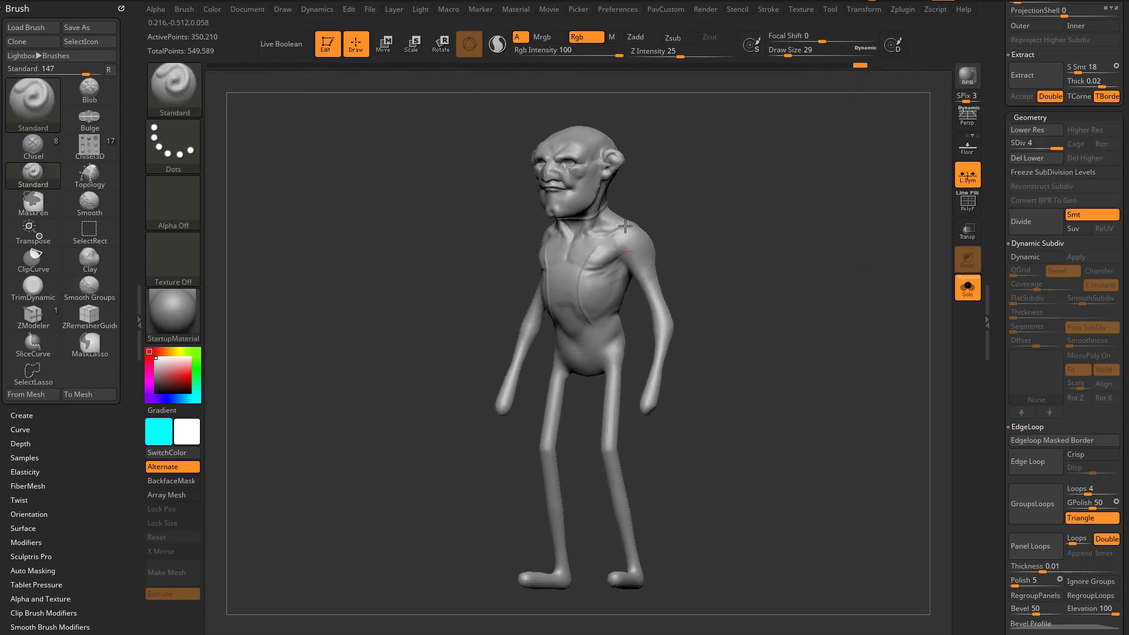
pyautogui.scroll(4, 1051, 300)
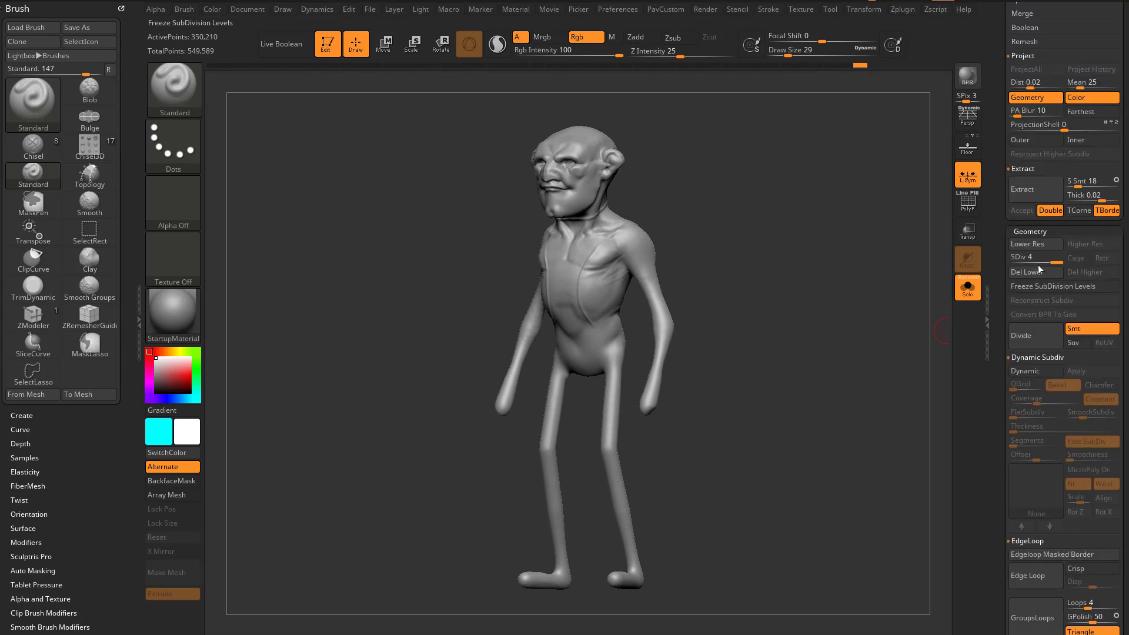
# Show all the subtools again and delete the duplicate body subtool PM3D_Sphere3D_13
pyautogui.click(969, 288)
pyautogui.moveTo(1001, 285)
pyautogui.mouseDown()
pyautogui.moveTo(1001, 448)
pyautogui.moveTo(1001, 403)
pyautogui.mouseUp()
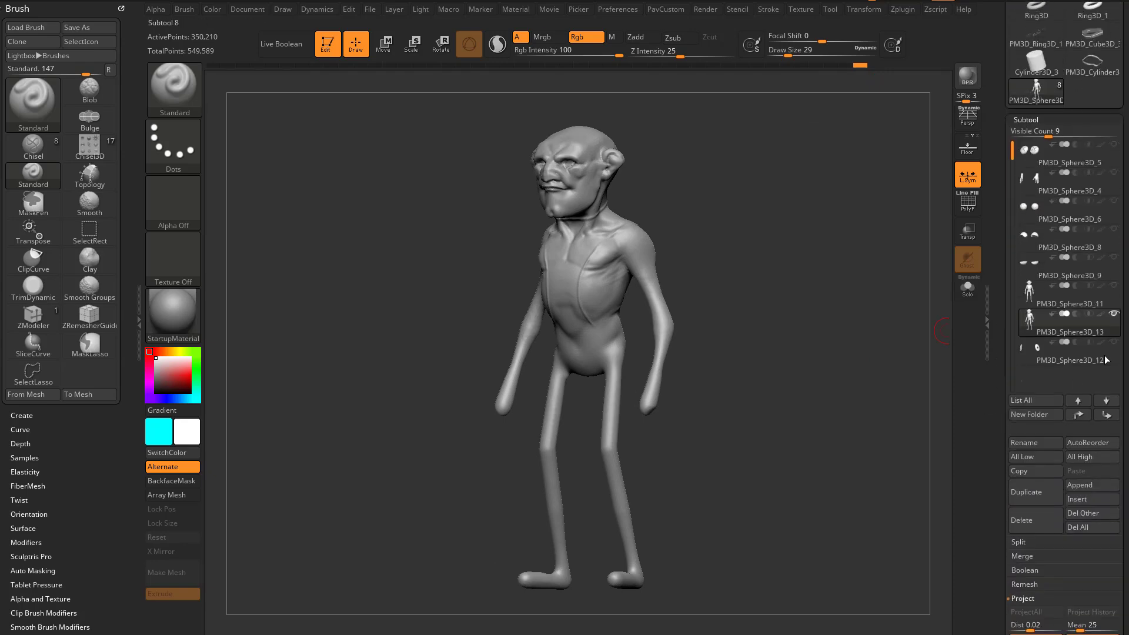
pyautogui.keyDown('shift'); pyautogui.click(1115, 313); pyautogui.keyUp('shift')
pyautogui.moveTo(851, 364)
pyautogui.keyDown('shift'); pyautogui.mouseDown()
pyautogui.moveTo(827, 373)
pyautogui.moveTo(827, 363)
pyautogui.moveTo(846, 377)
pyautogui.mouseUp(); pyautogui.keyUp('shift')
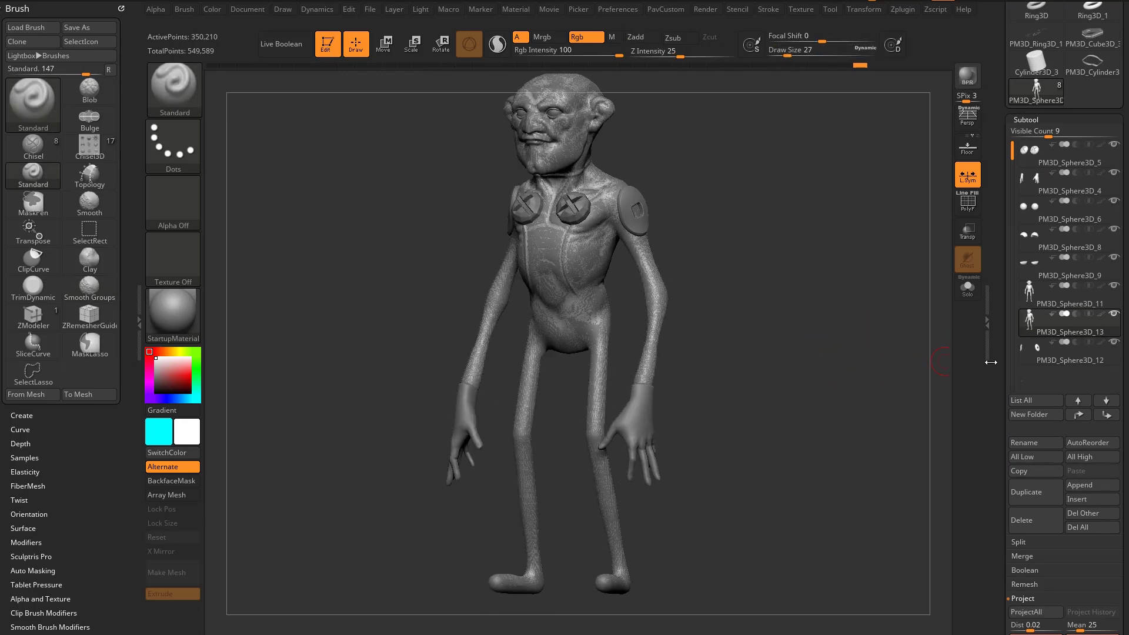
pyautogui.click(1022, 520)
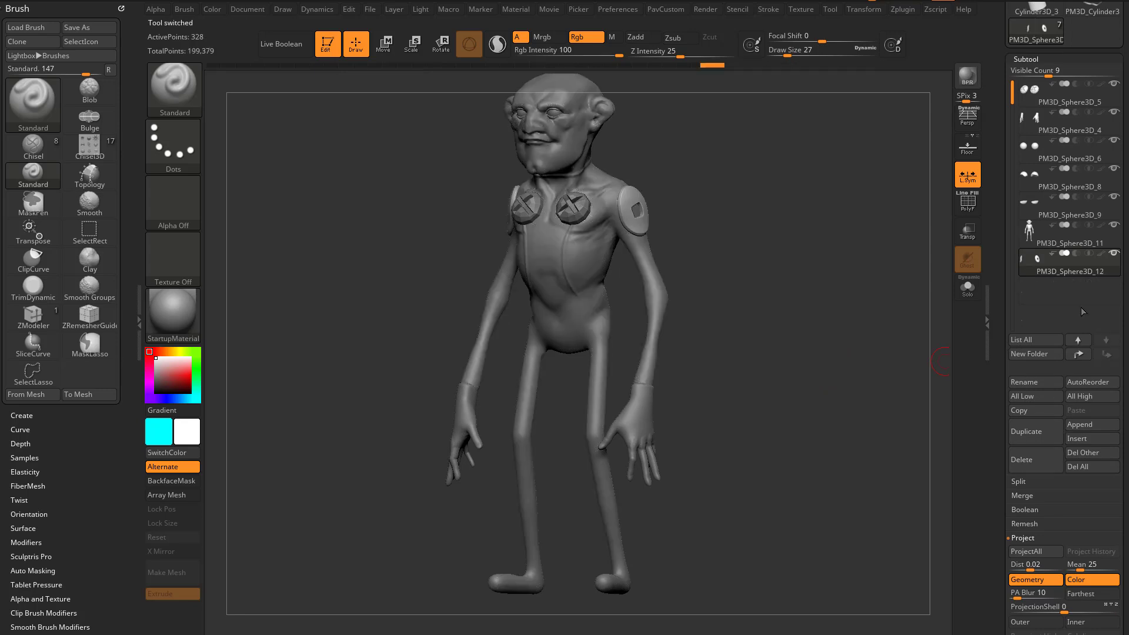
# Reorder the subtools so the hands, PM3D_Sphere3D_4, sit directly above the body, PM3D_Sphere3D_11, at the end of the list
pyautogui.click(1051, 241)
pyautogui.click(964, 204)
pyautogui.click(964, 205)
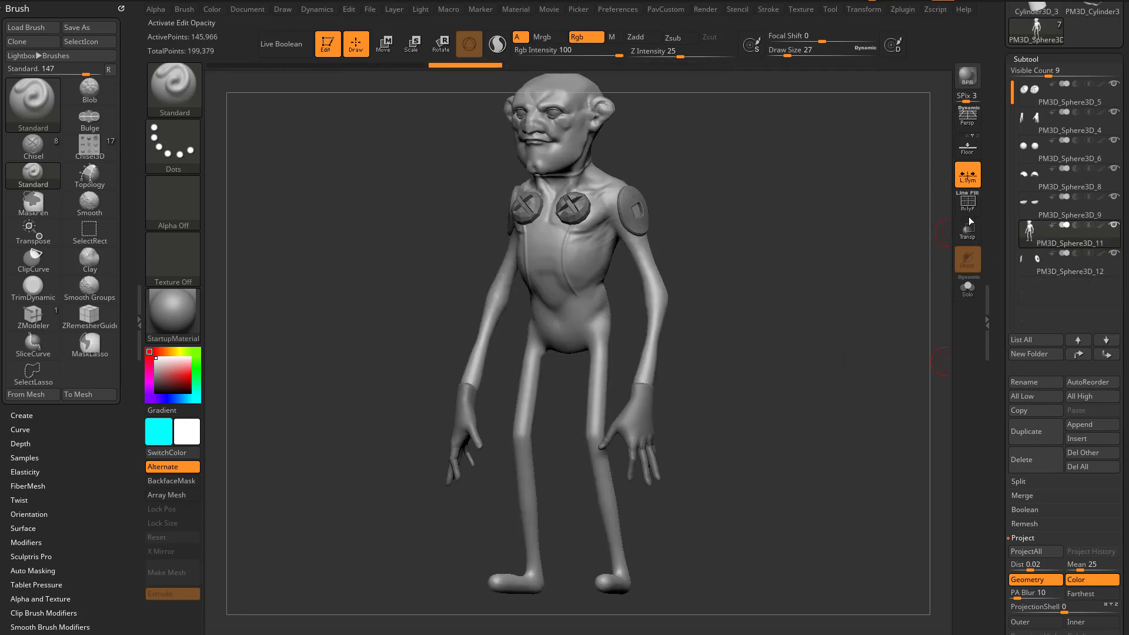
pyautogui.click(1066, 130)
pyautogui.keyDown('shift'); pyautogui.click(1107, 354); pyautogui.keyUp('shift')
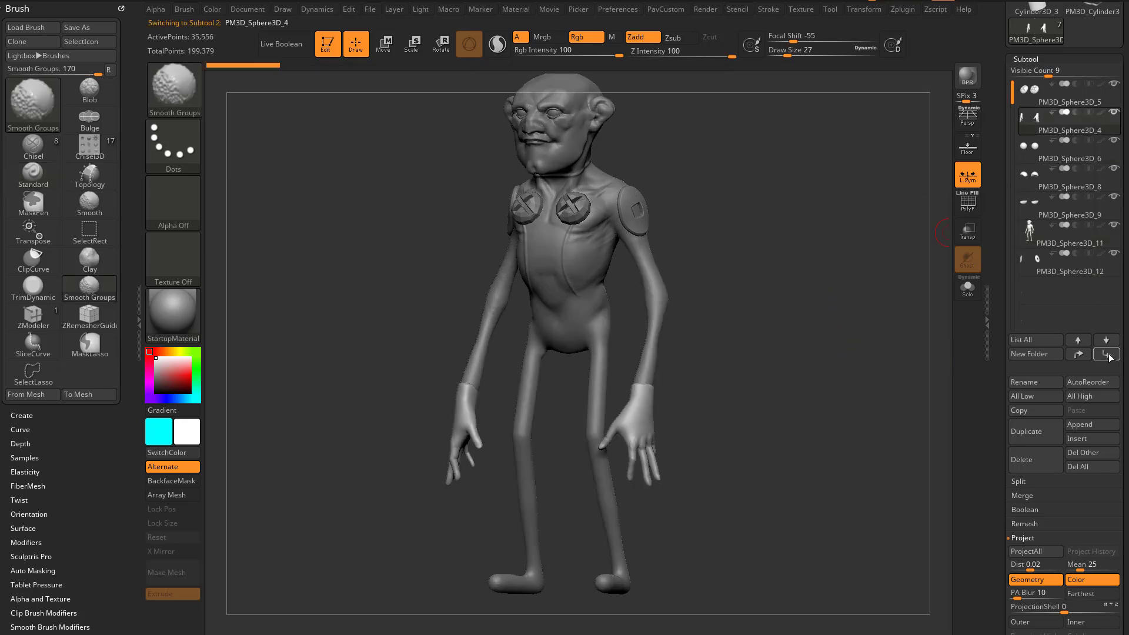
pyautogui.click(1069, 215)
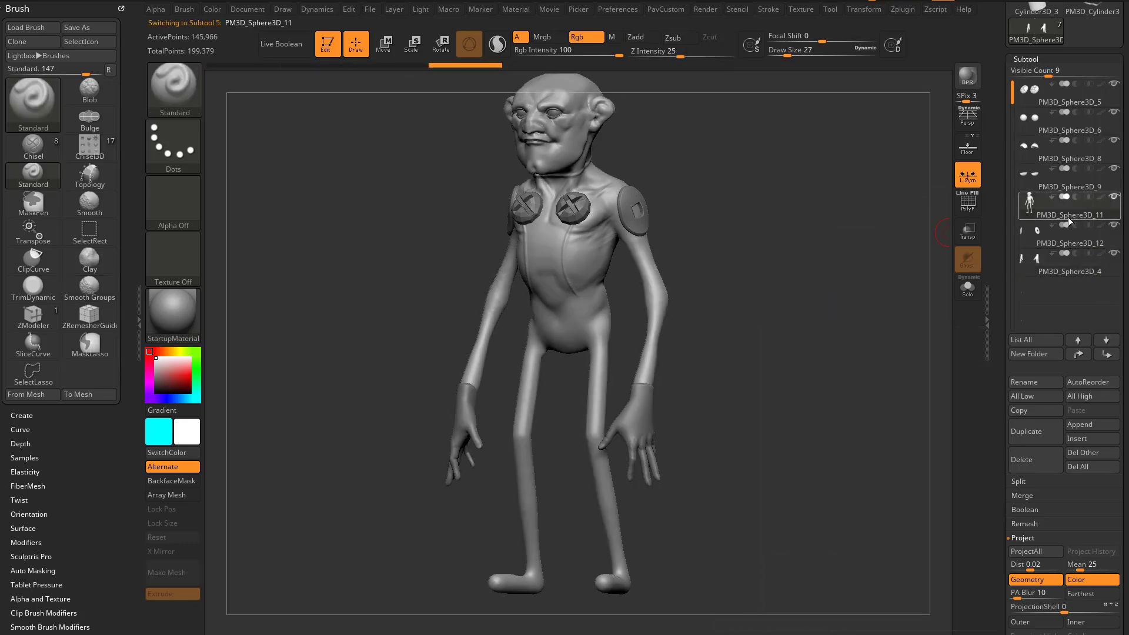
pyautogui.keyDown('shift'); pyautogui.click(1107, 354); pyautogui.keyUp('shift')
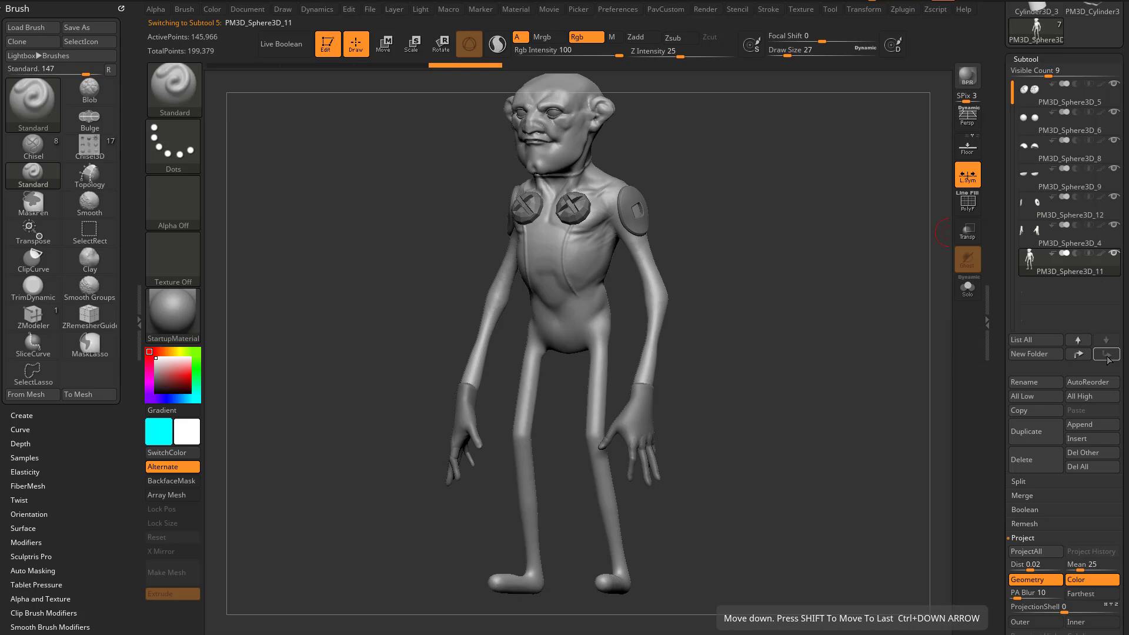
pyautogui.click(1076, 243)
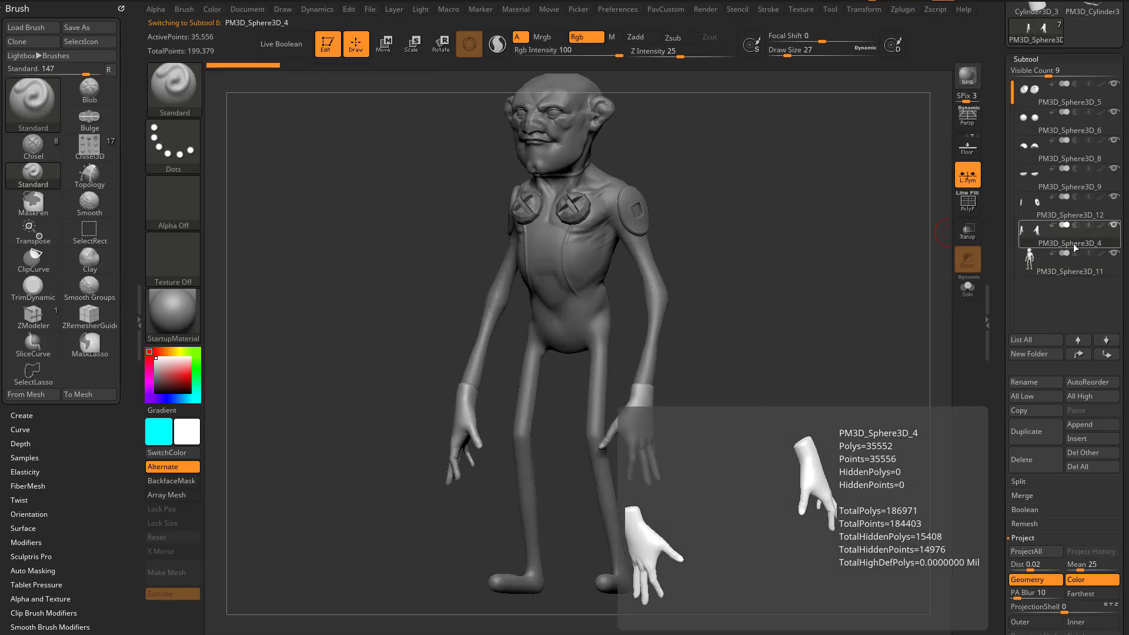
# Merge the hands subtool down into the body subtool with MergeDown
pyautogui.moveTo(997, 311); pyautogui.dragTo(997, 222)
pyautogui.click(1023, 398)
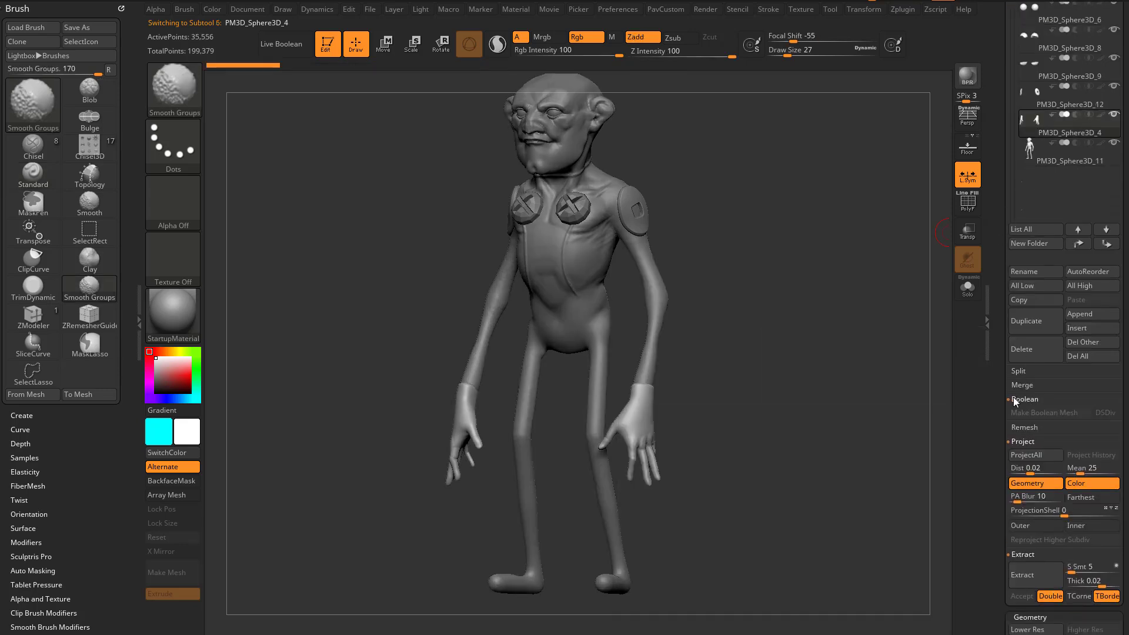
pyautogui.moveTo(1000, 399); pyautogui.dragTo(997, 506)
pyautogui.moveTo(996, 361)
pyautogui.mouseDown()
pyautogui.moveTo(994, 417)
pyautogui.moveTo(994, 226)
pyautogui.mouseUp()
pyautogui.click(1025, 332)
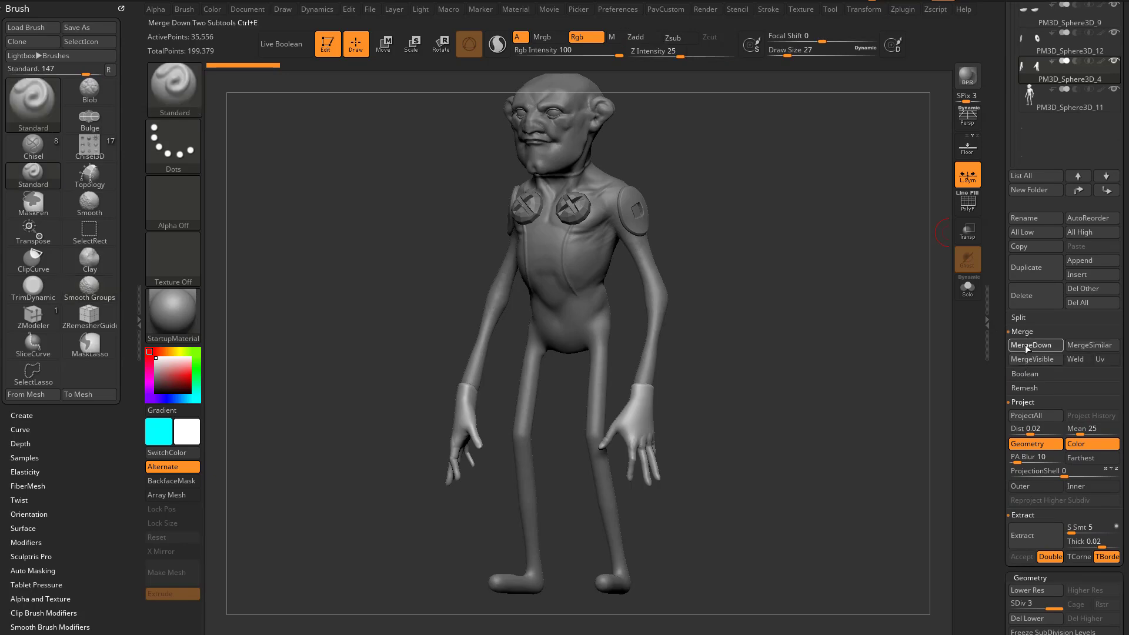
pyautogui.click(1029, 345)
pyautogui.click(931, 368)
# Isolate the merged body with its wireframe displayed and fuse the hands to the arms with Remesh By Union
pyautogui.click(968, 297)
pyautogui.moveTo(824, 360); pyautogui.dragTo(817, 500)
pyautogui.click(963, 207)
pyautogui.keyDown('alt'); pyautogui.moveTo(755, 360); pyautogui.dragTo(811, 270); pyautogui.keyUp('alt')
pyautogui.moveTo(827, 347); pyautogui.dragTo(850, 381)
pyautogui.press('w')
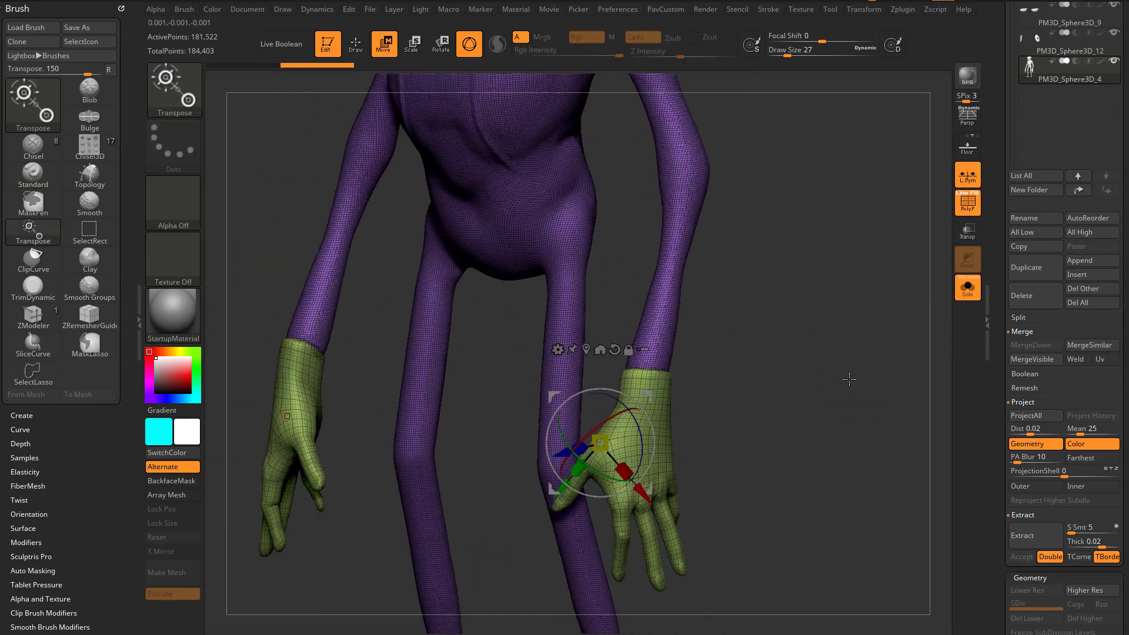
pyautogui.click(562, 352)
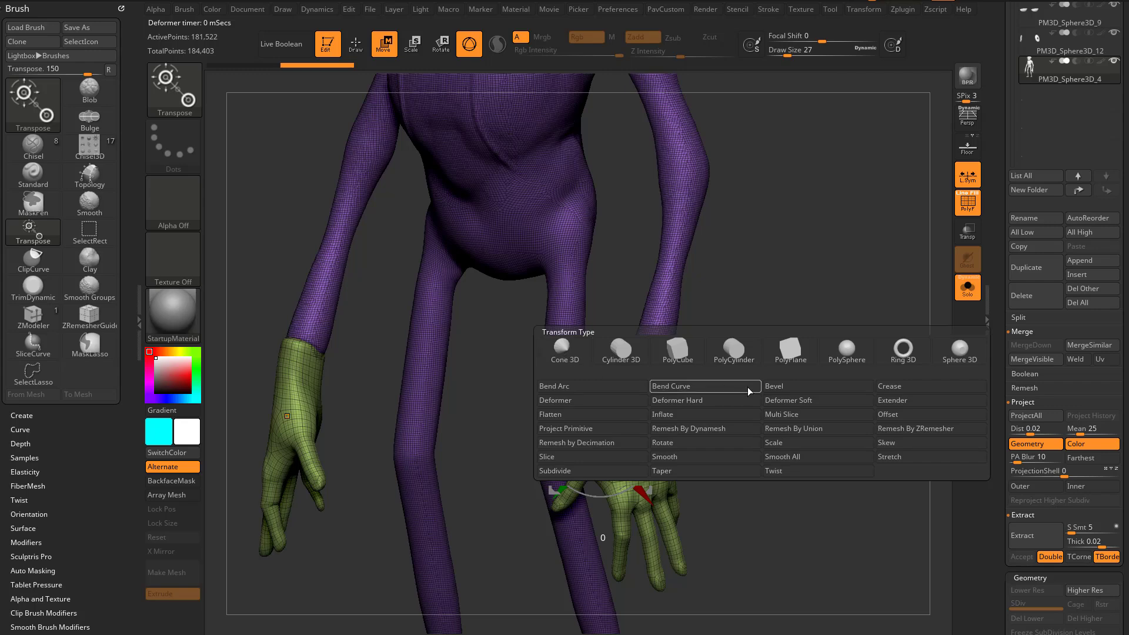
pyautogui.click(802, 432)
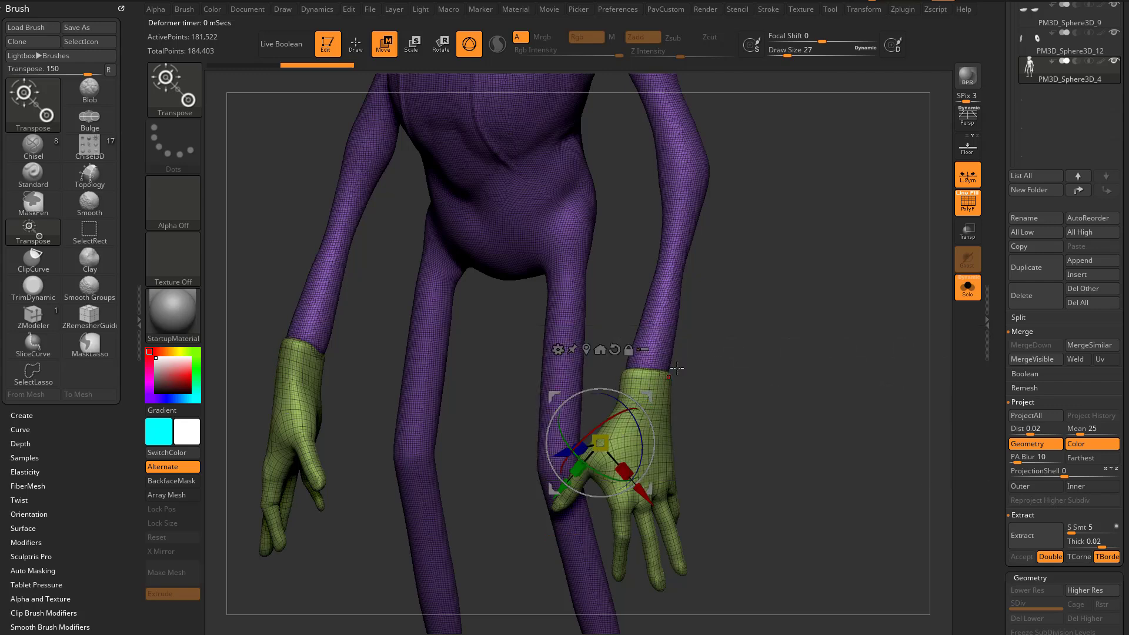
pyautogui.moveTo(659, 389); pyautogui.dragTo(647, 354, button='right')
pyautogui.click(559, 351)
pyautogui.click(778, 431)
# Inspect the fused wrist joints from several angles with the wireframe off
pyautogui.keyDown('ctrl'); pyautogui.moveTo(765, 379); pyautogui.dragTo(776, 380, button='right'); pyautogui.keyUp('ctrl')
pyautogui.press('q')
pyautogui.moveTo(791, 367)
pyautogui.mouseDown()
pyautogui.moveTo(800, 436)
pyautogui.moveTo(613, 390)
pyautogui.mouseUp()
pyautogui.moveTo(758, 400); pyautogui.dragTo(689, 402)
pyautogui.click(968, 203)
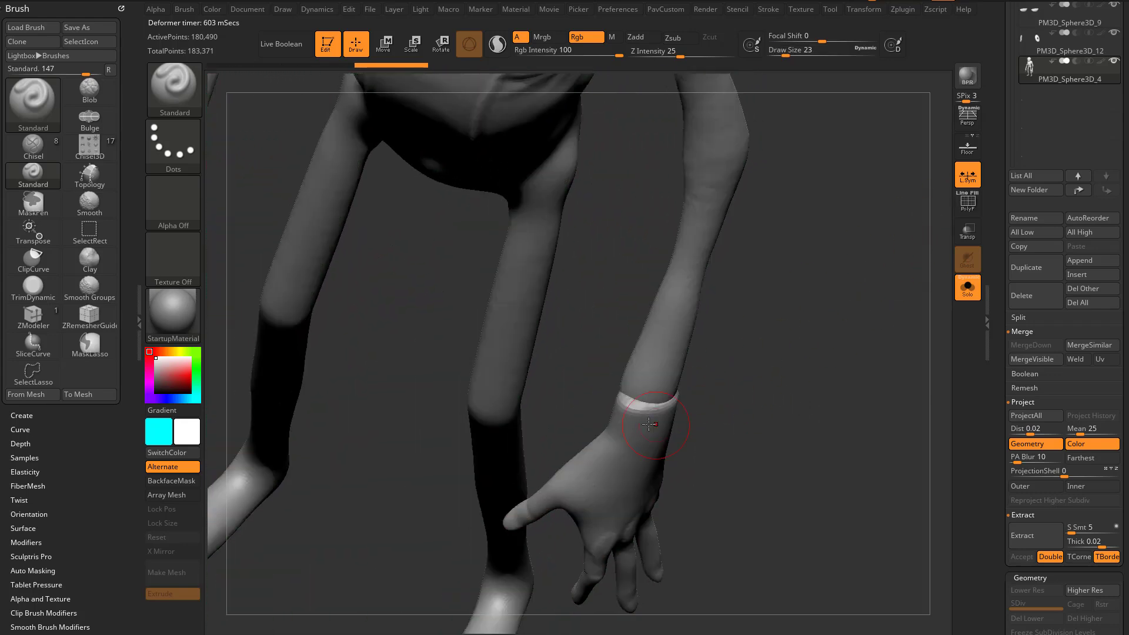
pyautogui.press('shift')
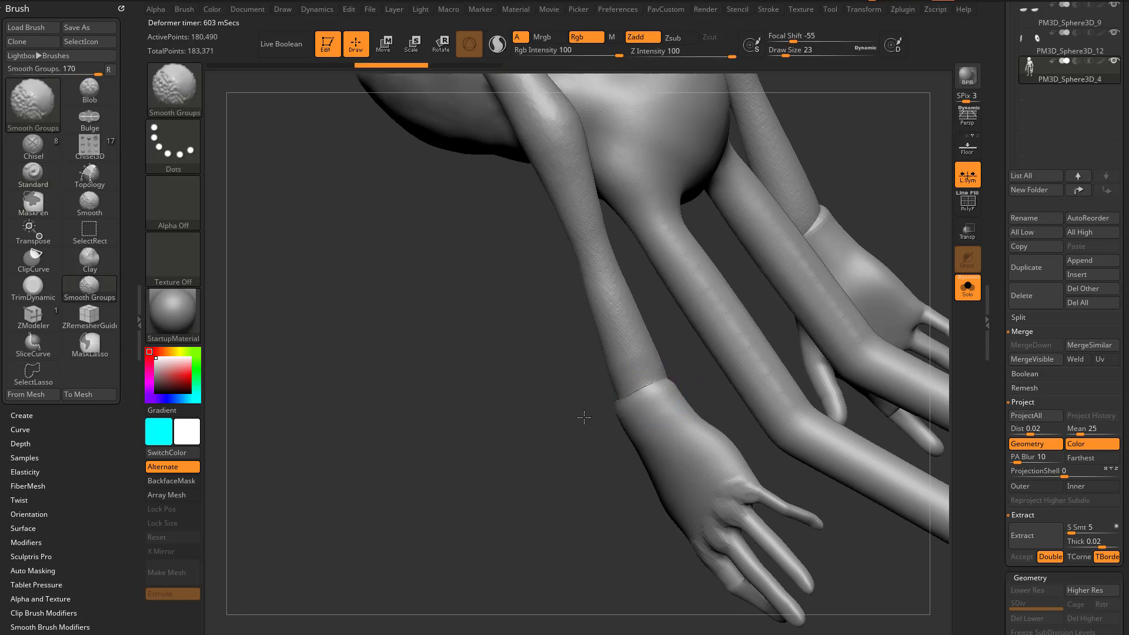
pyautogui.moveTo(567, 479)
pyautogui.keyDown('shift'); pyautogui.mouseDown()
pyautogui.moveTo(485, 453)
pyautogui.moveTo(779, 361)
pyautogui.moveTo(810, 364)
pyautogui.moveTo(796, 361)
pyautogui.moveTo(805, 397)
pyautogui.moveTo(827, 387)
pyautogui.mouseUp(); pyautogui.keyUp('shift')
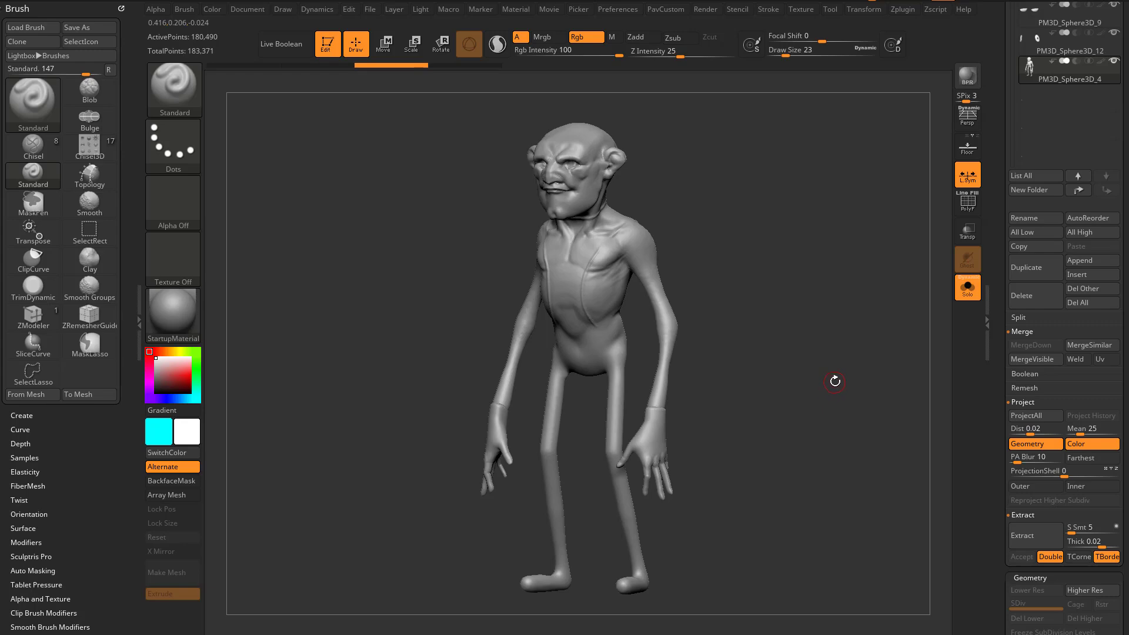
# Turn off local symmetry and set the ZRemesher AdaptiveSize to 10 for the isolated merged body
pyautogui.click(967, 175)
pyautogui.click(968, 287)
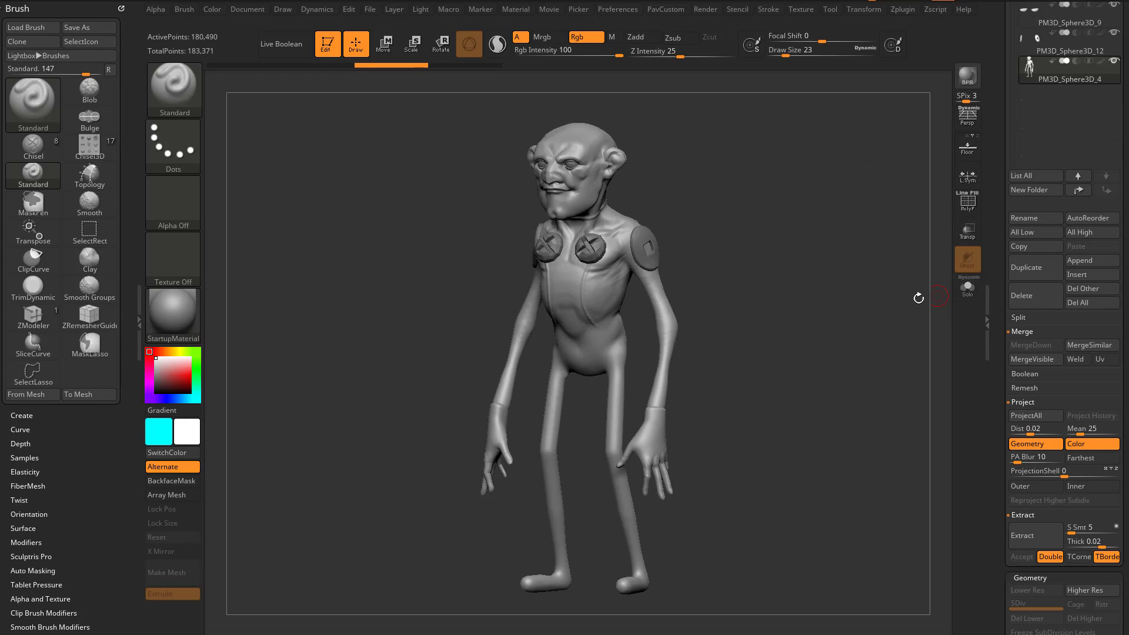
pyautogui.moveTo(929, 297); pyautogui.dragTo(889, 314)
pyautogui.click(968, 287)
pyautogui.scroll(-10, 1002, 191)
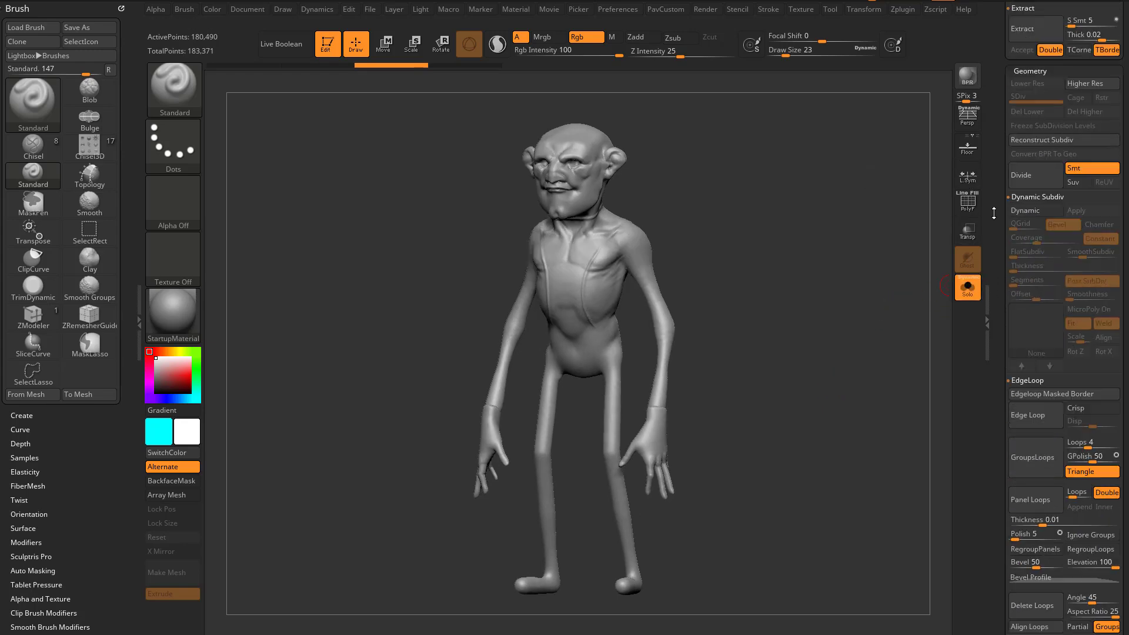
pyautogui.scroll(-10, 1024, 222)
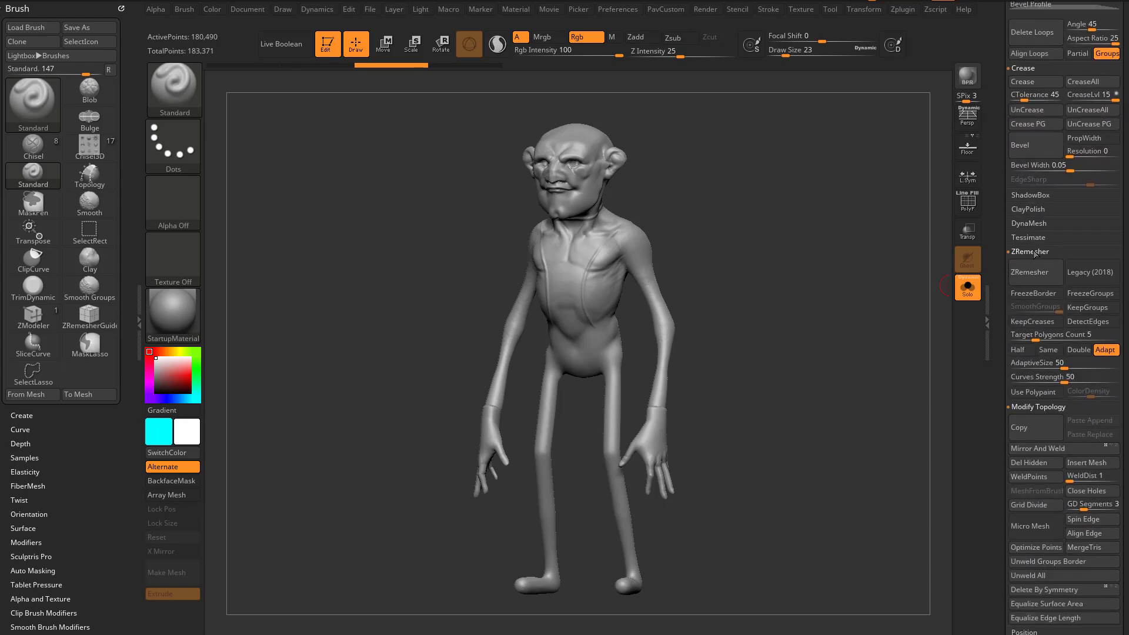
pyautogui.click(1040, 337)
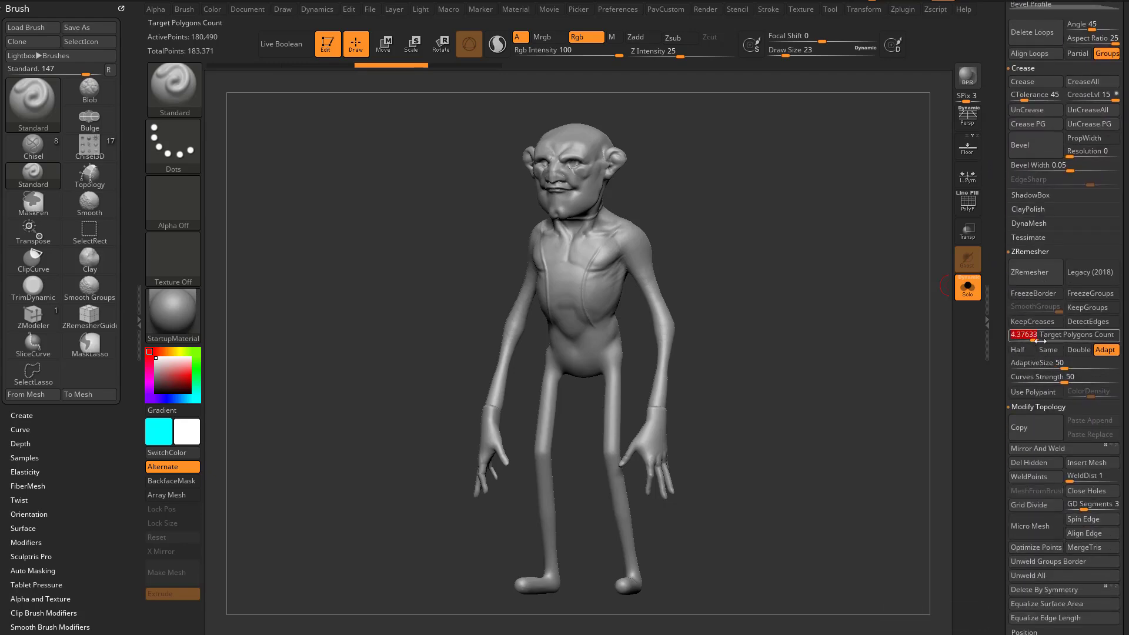
pyautogui.click(1030, 363)
pyautogui.write('14')
pyautogui.press('BackSpace')
pyautogui.write('0')
pyautogui.click(1040, 378)
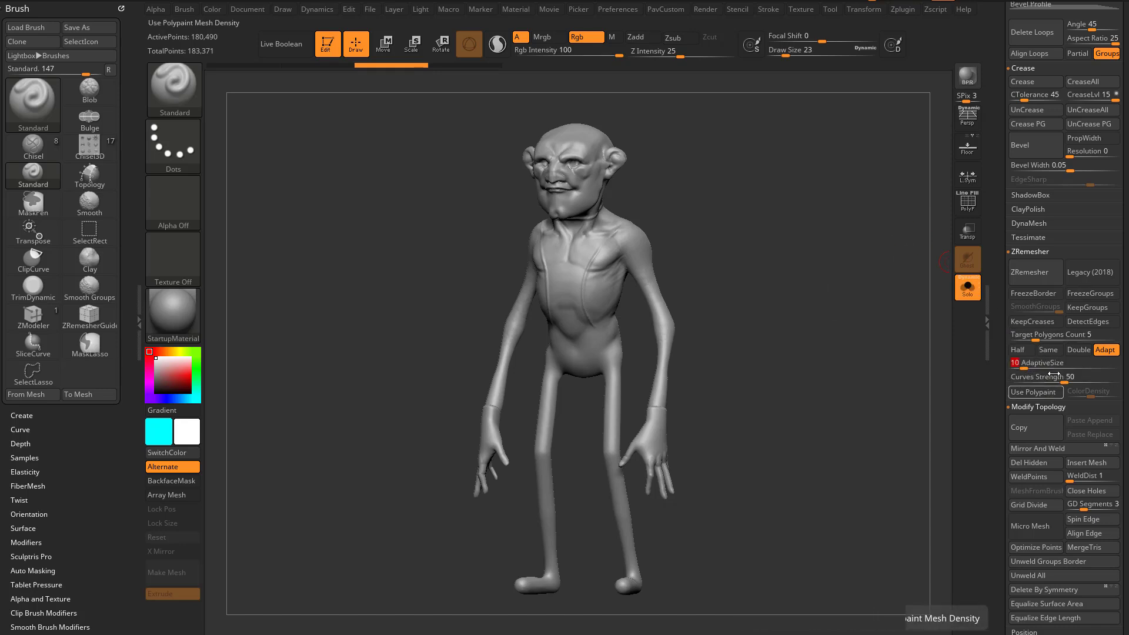
# Run ZRemesher on the merged body, undo and repeat the pass, and examine the new wireframe
pyautogui.click(1030, 274)
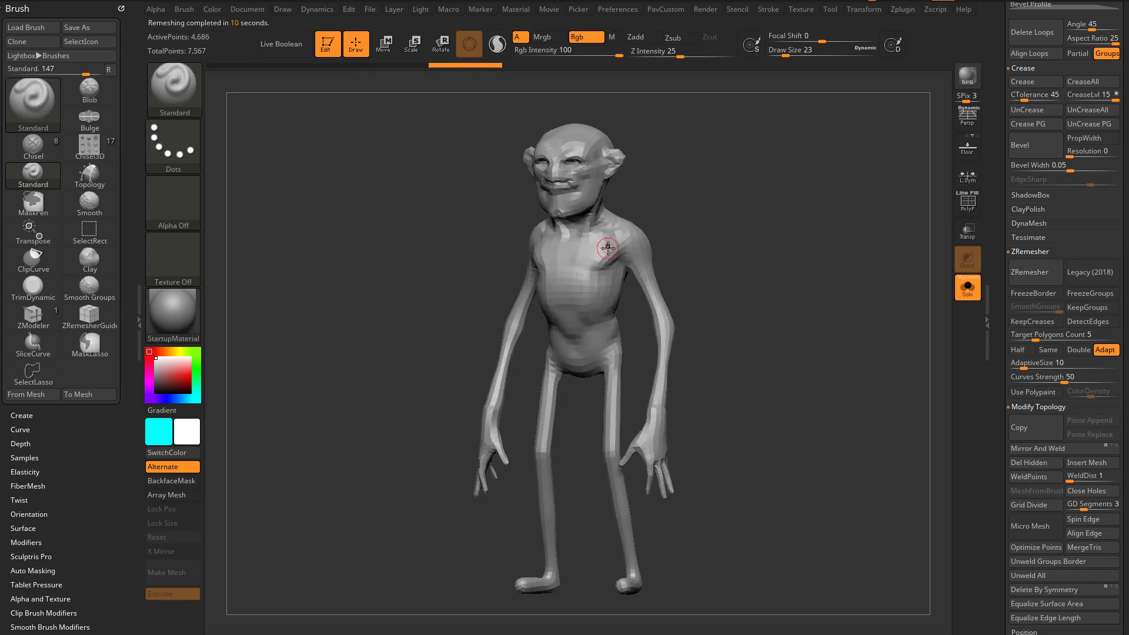
pyautogui.hotkey('ctrl', 'z')
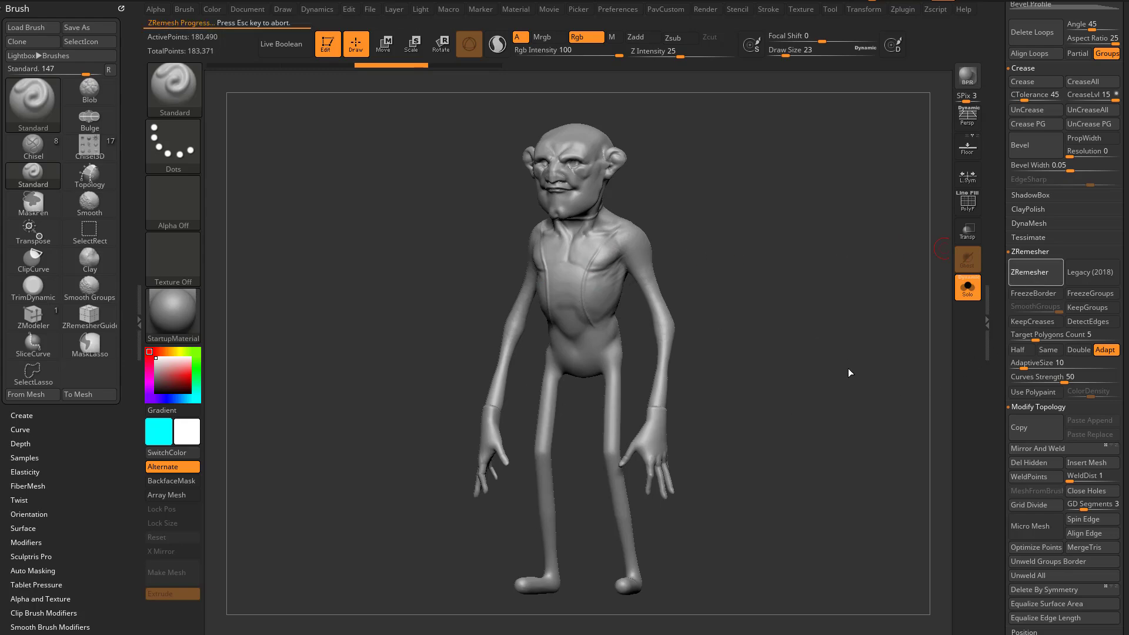
pyautogui.click(969, 206)
pyautogui.keyDown('alt'); pyautogui.moveTo(857, 290); pyautogui.dragTo(870, 324); pyautogui.keyUp('alt')
pyautogui.press('f')
pyautogui.moveTo(854, 279); pyautogui.dragTo(866, 303)
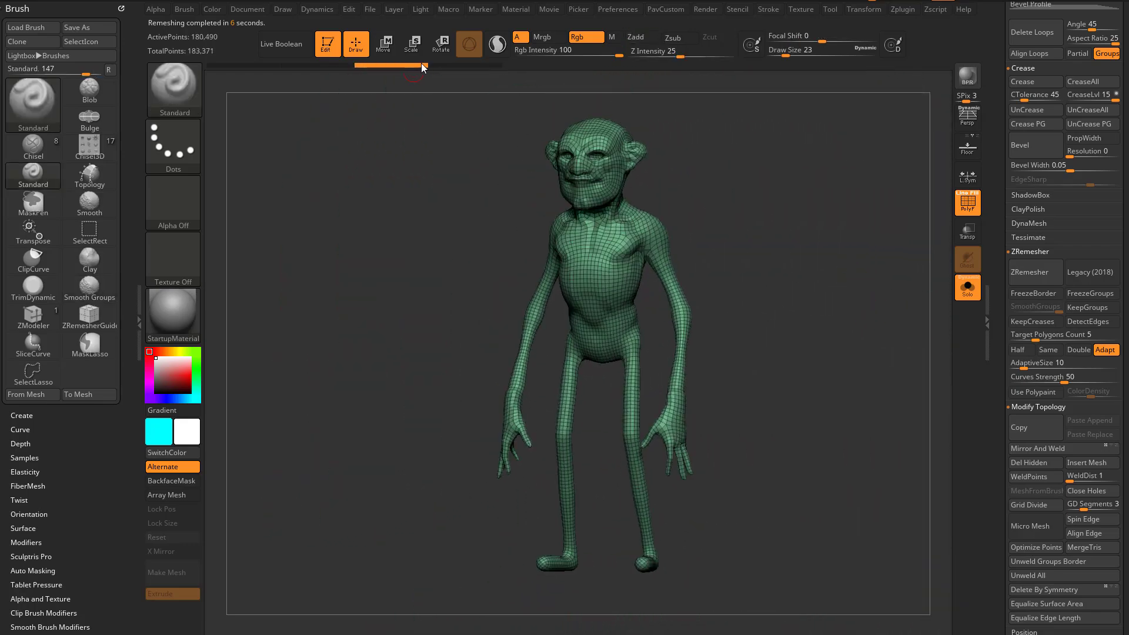
# Mark the history state before the remesh as the projection source and return to the remeshed state
pyautogui.click(379, 64)
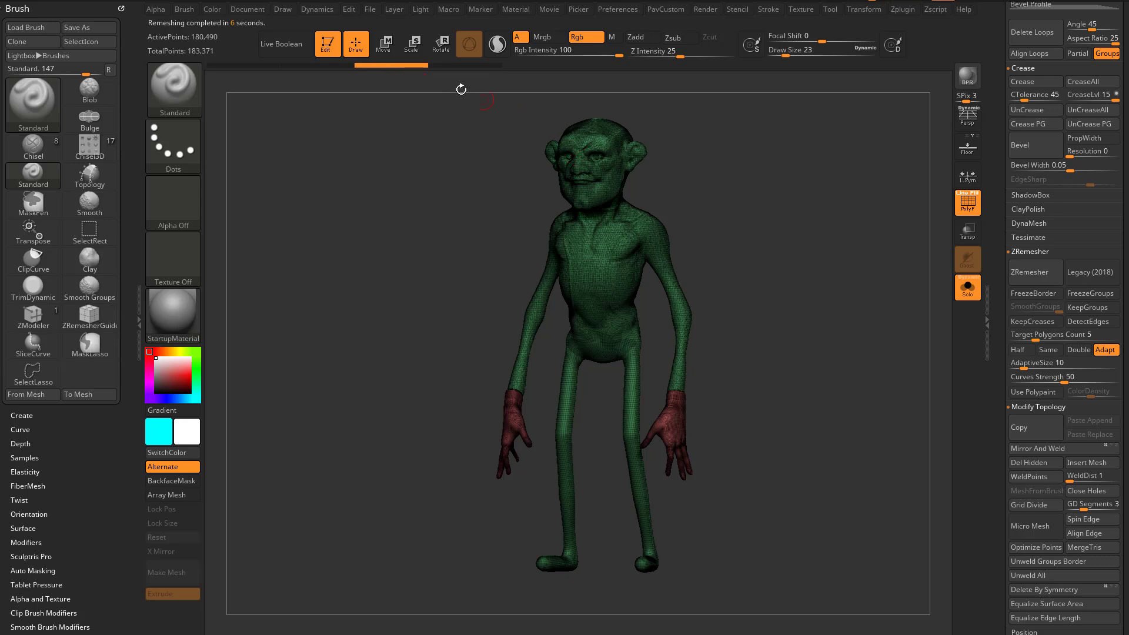
pyautogui.press('ctrl')
pyautogui.click(481, 71)
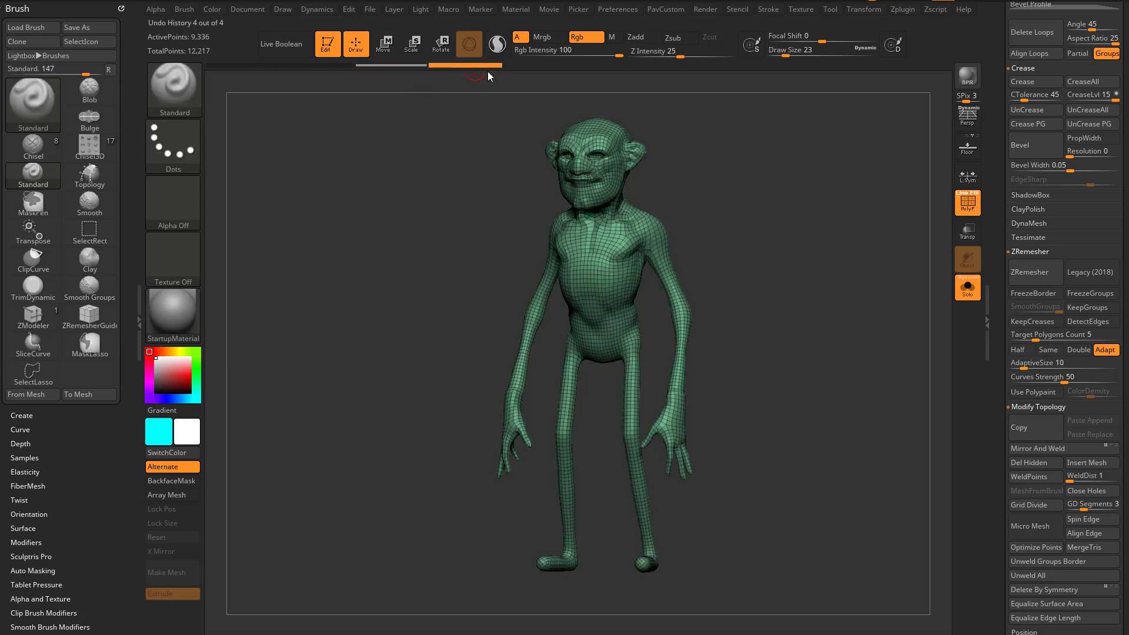
# Divide the remeshed body to SDiv 2 and SDiv 3, running Project History at each level, and check the wireframe
pyautogui.scroll(10, 996, 292)
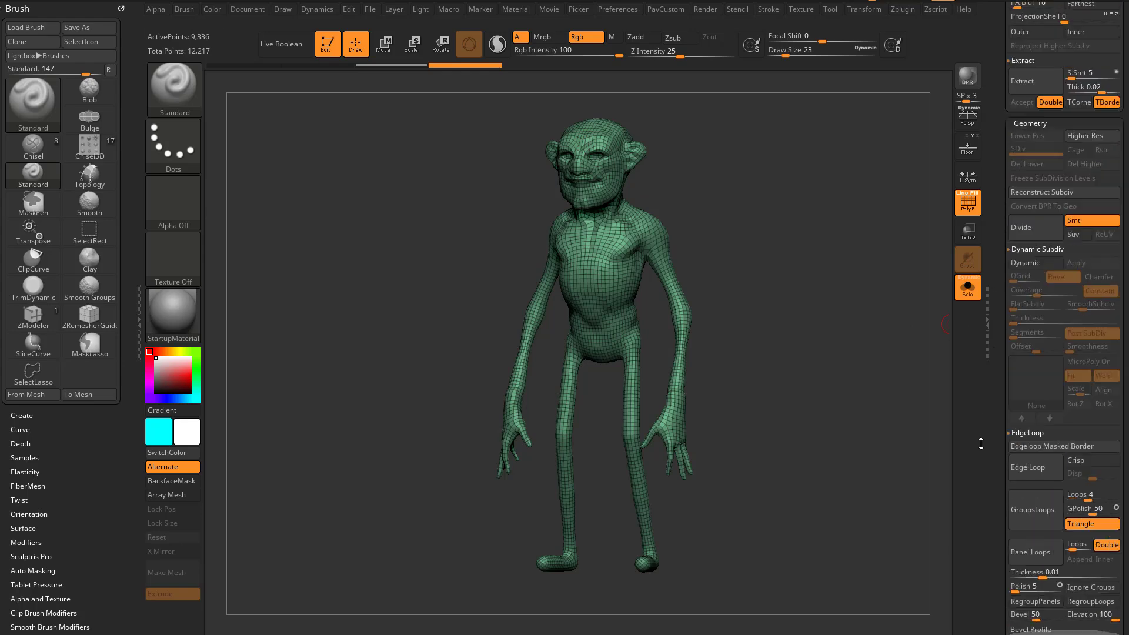
pyautogui.click(969, 206)
pyautogui.click(1036, 236)
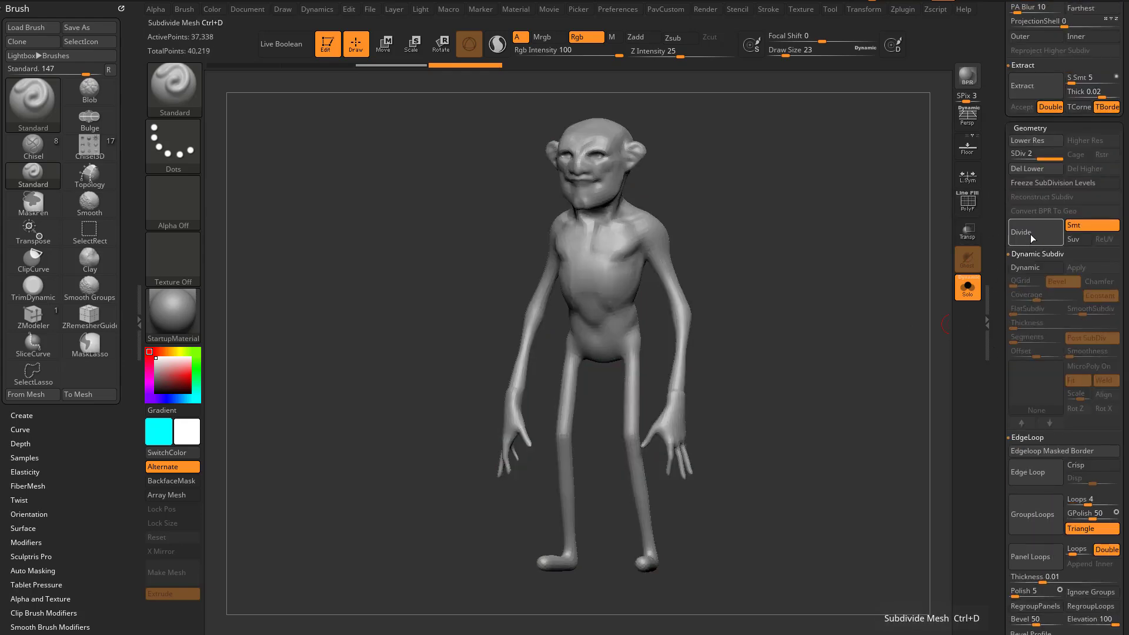
pyautogui.scroll(5, 1053, 217)
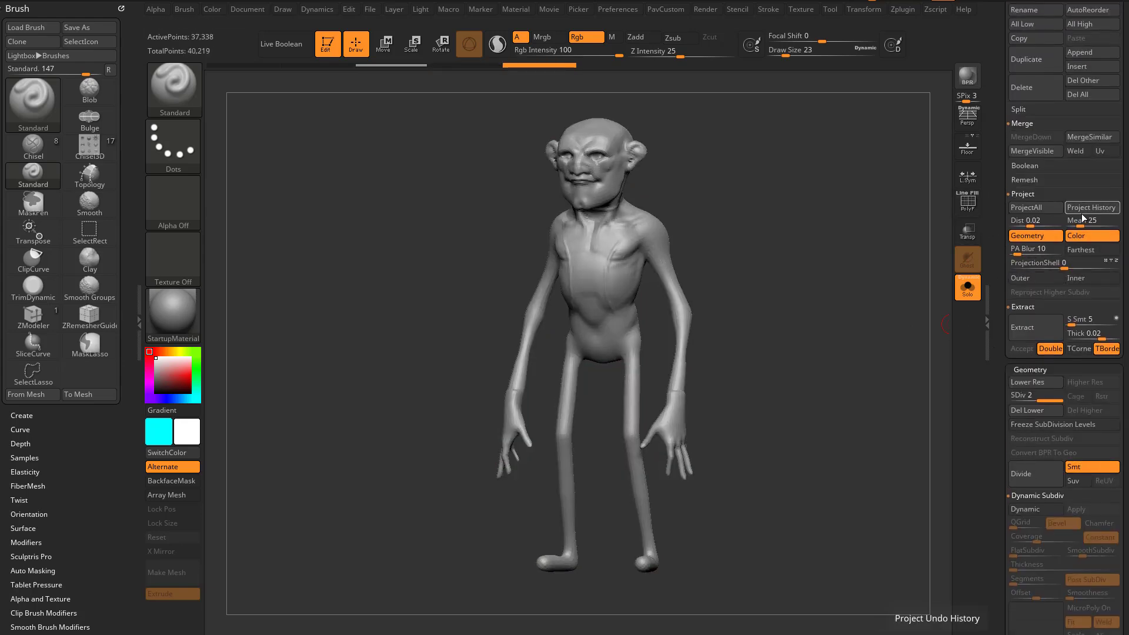
pyautogui.click(1082, 213)
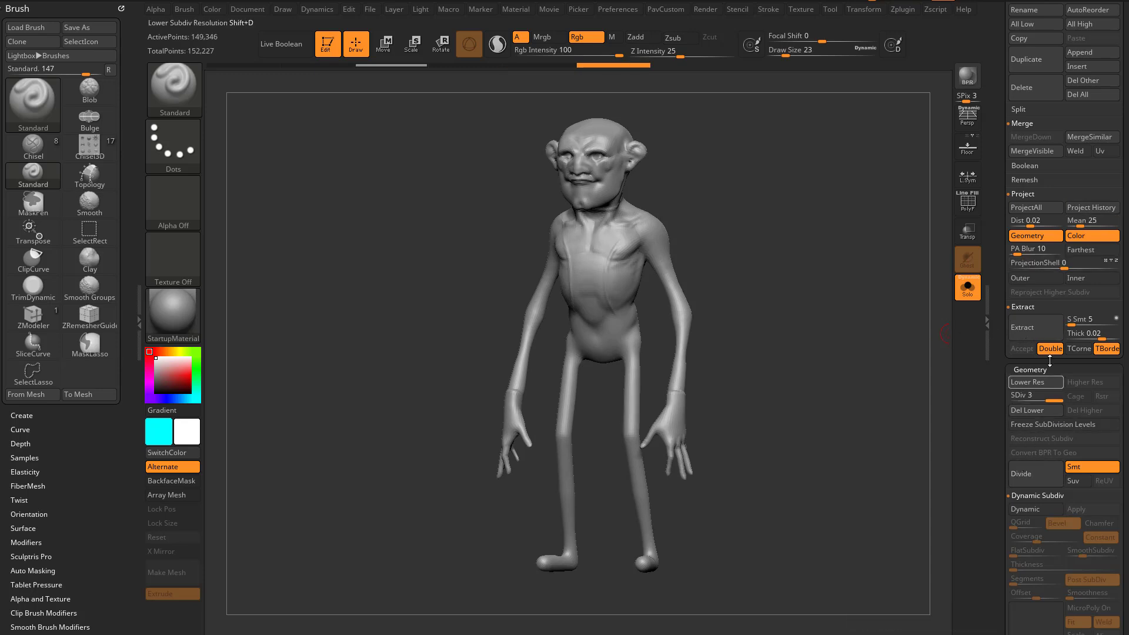
pyautogui.moveTo(879, 315)
pyautogui.keyDown('shift'); pyautogui.mouseDown()
pyautogui.moveTo(856, 311)
pyautogui.moveTo(920, 372)
pyautogui.moveTo(830, 277)
pyautogui.moveTo(883, 264)
pyautogui.mouseUp(); pyautogui.keyUp('shift')
pyautogui.click(968, 204)
pyautogui.moveTo(853, 341); pyautogui.dragTo(894, 374)
pyautogui.click(969, 206)
# Lower the body to SDiv 2 and smooth the seams where the hands meet the forearms
pyautogui.click(1017, 399)
pyautogui.press('d')
pyautogui.moveTo(615, 312)
pyautogui.keyDown('shift'); pyautogui.mouseDown()
pyautogui.moveTo(669, 316)
pyautogui.moveTo(645, 319)
pyautogui.mouseUp(); pyautogui.keyUp('shift')
pyautogui.moveTo(823, 323); pyautogui.dragTo(734, 325)
pyautogui.keyDown('shift'); pyautogui.moveTo(644, 321); pyautogui.dragTo(698, 312); pyautogui.keyUp('shift')
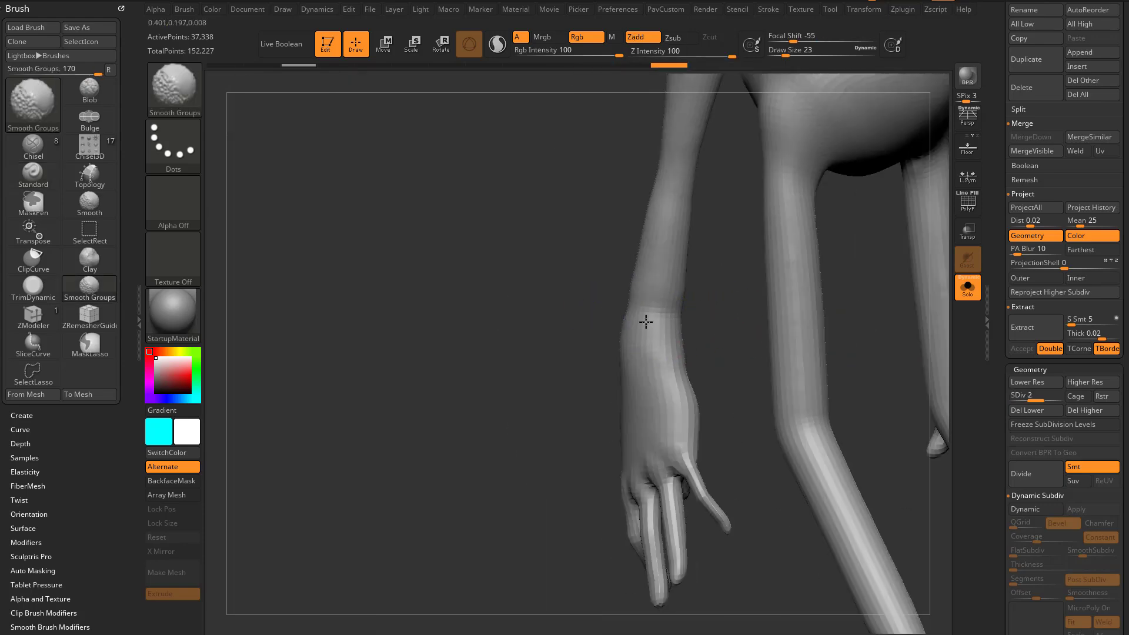
pyautogui.moveTo(817, 330); pyautogui.dragTo(718, 335)
# Return the body to SDiv 3, smooth the remaining wrist seams and check the wireframe
pyautogui.click(1051, 401)
pyautogui.moveTo(856, 373); pyautogui.dragTo(776, 359)
pyautogui.keyDown('shift'); pyautogui.moveTo(668, 311); pyautogui.dragTo(630, 316); pyautogui.keyUp('shift')
pyautogui.moveTo(812, 329); pyautogui.dragTo(616, 321)
pyautogui.moveTo(544, 323); pyautogui.dragTo(600, 315)
pyautogui.moveTo(726, 287); pyautogui.dragTo(826, 317)
pyautogui.moveTo(827, 318); pyautogui.dragTo(805, 351)
pyautogui.hotkey('shift', 'f')
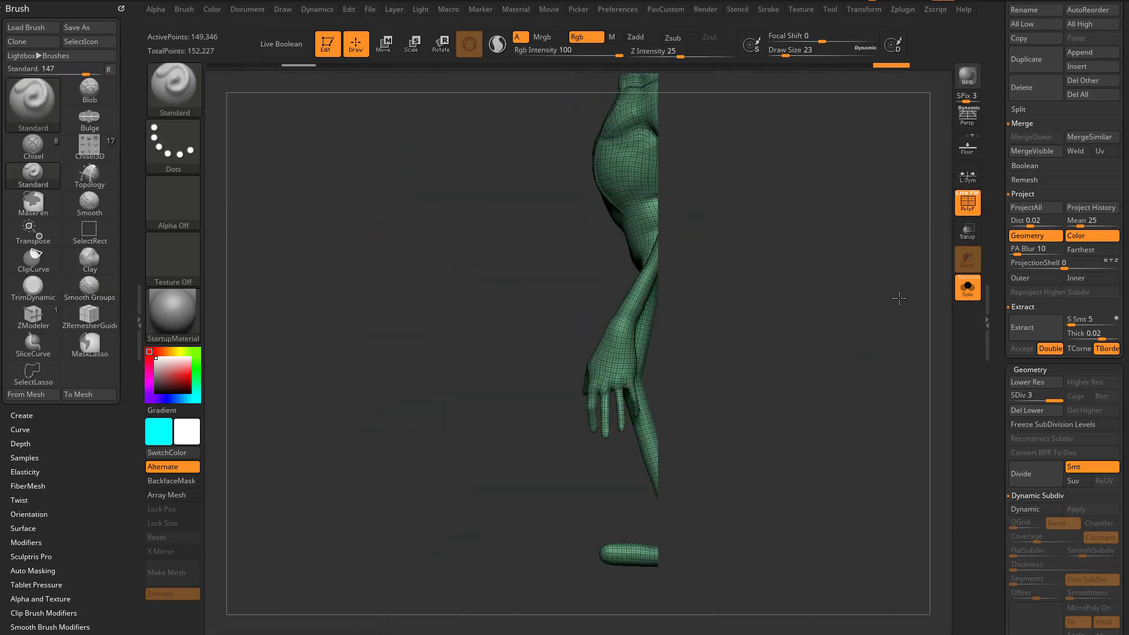
pyautogui.hotkey('shift', 'f')
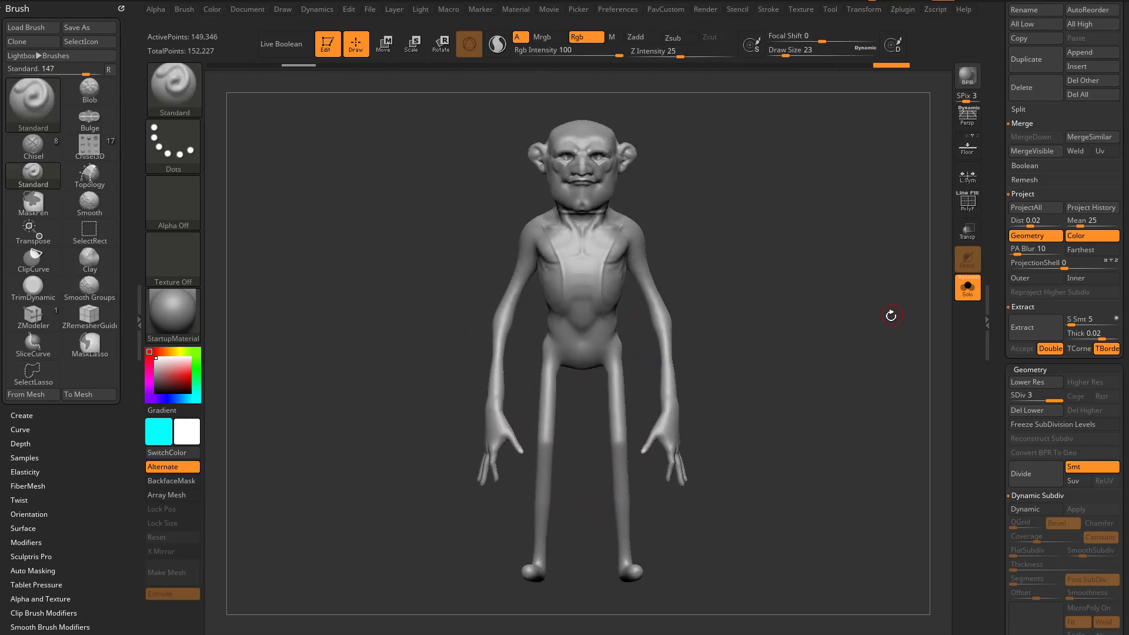